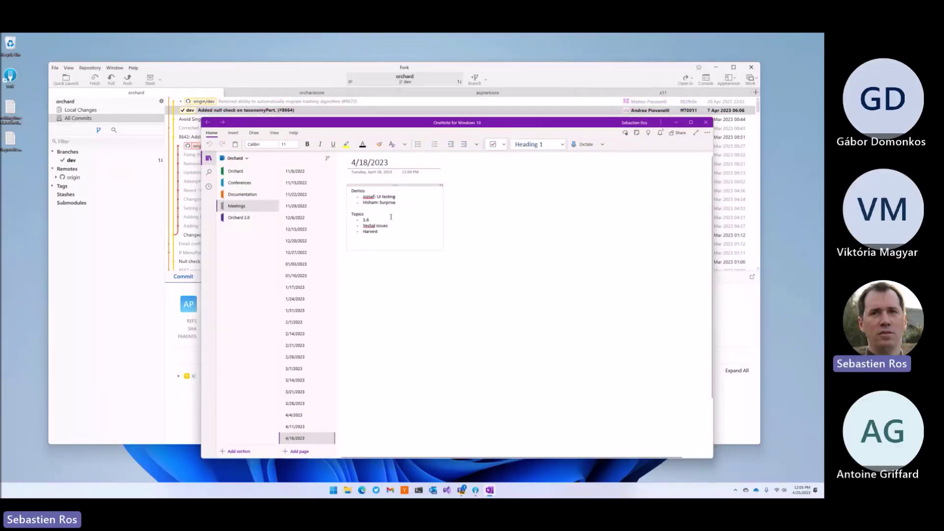
Step: Append ', camera integration, QR codes' to the UI testing demo line
{"action": "left_click", "coordinate": [396, 198]}
{"action": "left_click_drag", "start_coordinate": [378, 197], "coordinate": [396, 198]}
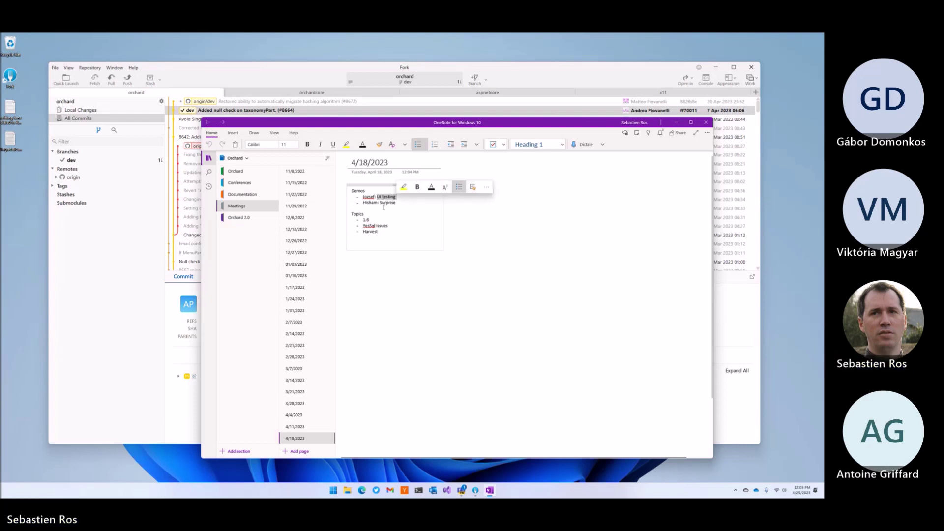
{"action": "left_click", "coordinate": [394, 198]}
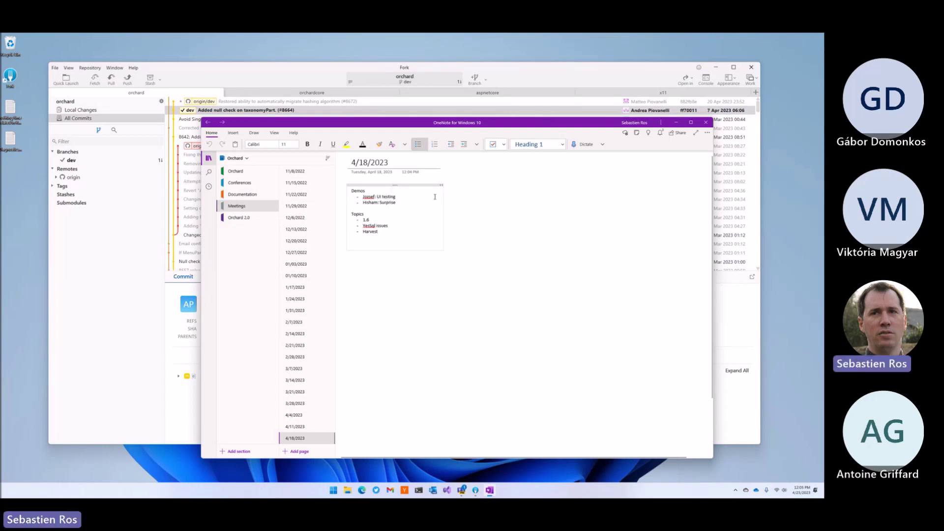
{"action": "type", "text": ", camera integration"}
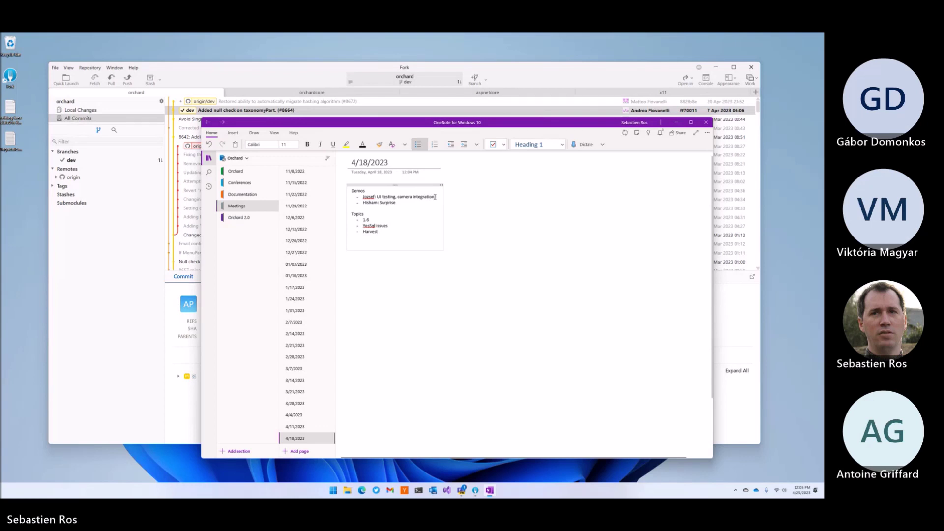
{"action": "type", "text": ", QR codes"}
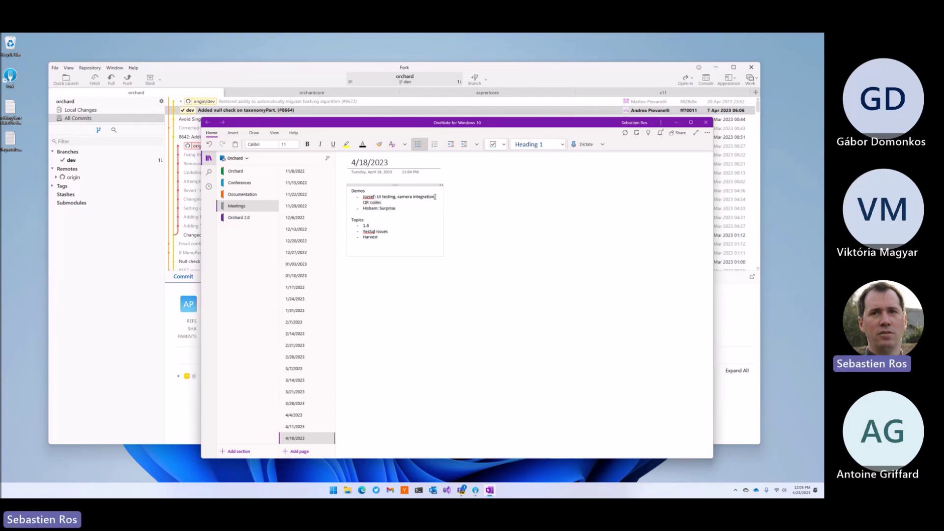
Step: Replace 'Surprise' with 'Migrations update' and remove the empty bullet below it
{"action": "double_click", "coordinate": [401, 212]}
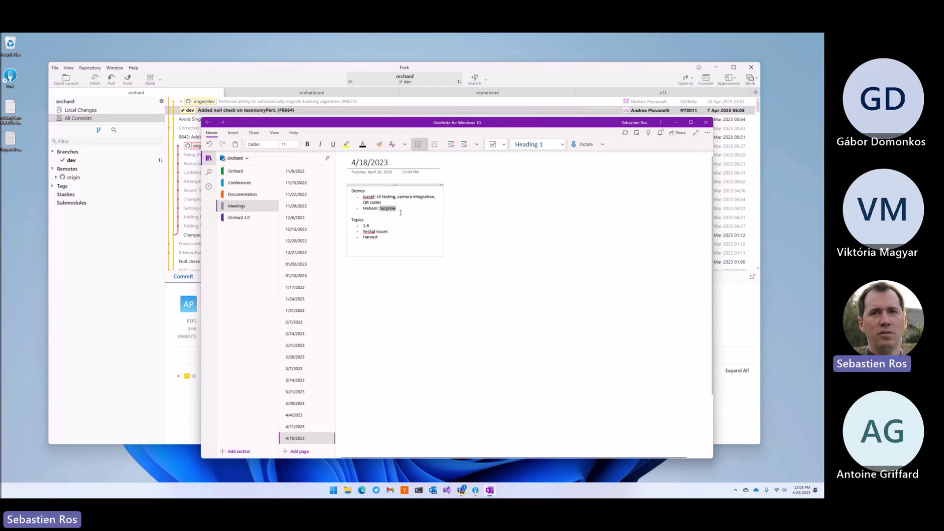
{"action": "type", "text": "Migrations"}
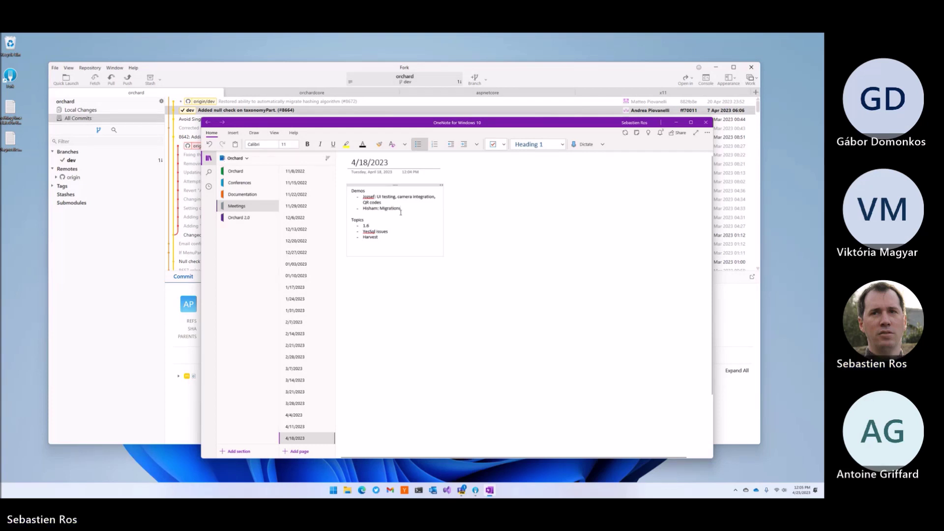
{"action": "type", "text": " update"}
{"action": "key", "text": "BackSpace"}
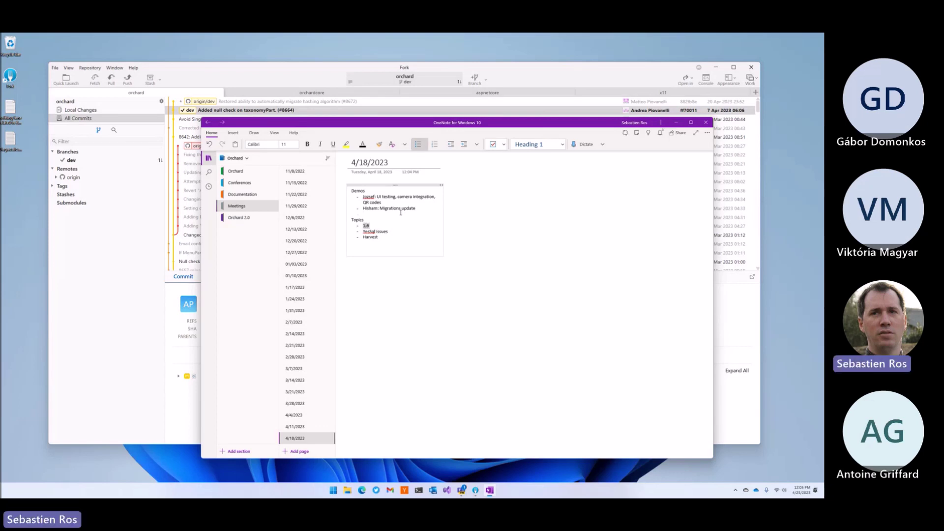
{"action": "key", "text": "Down"}
{"action": "key", "text": "shift+End"}
{"action": "key", "text": "Down"}
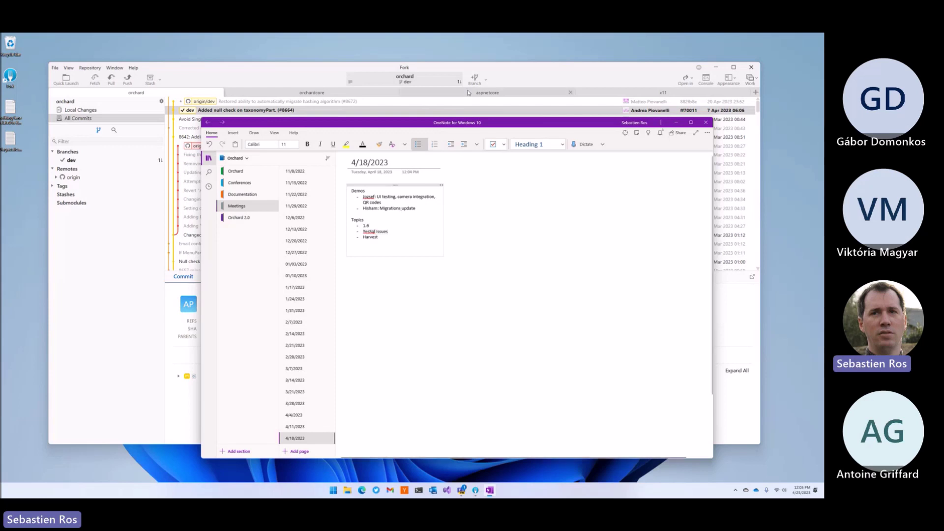
Step: Add a new Meetings page titled 4/25/2023 with a 'Demos' heading and bullet
{"action": "left_click_drag", "start_coordinate": [470, 124], "coordinate": [444, 101]}
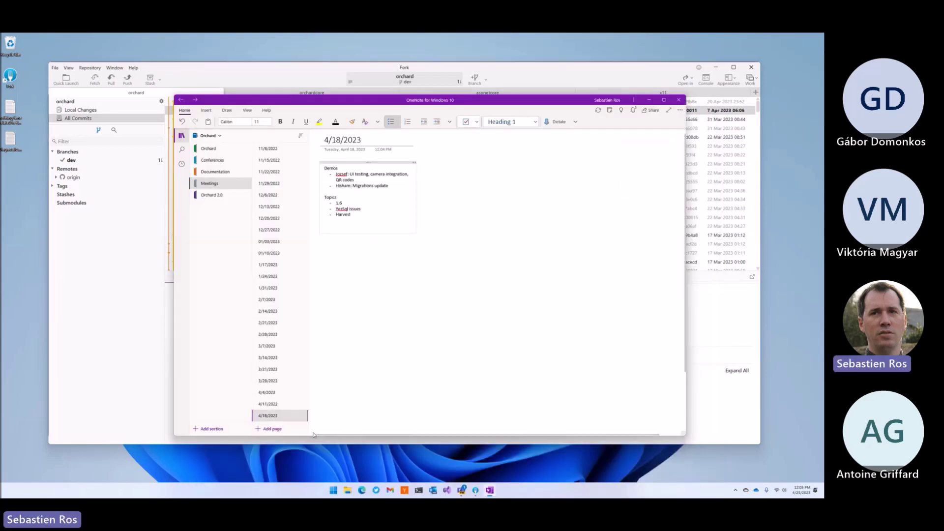
{"action": "left_click", "coordinate": [269, 433]}
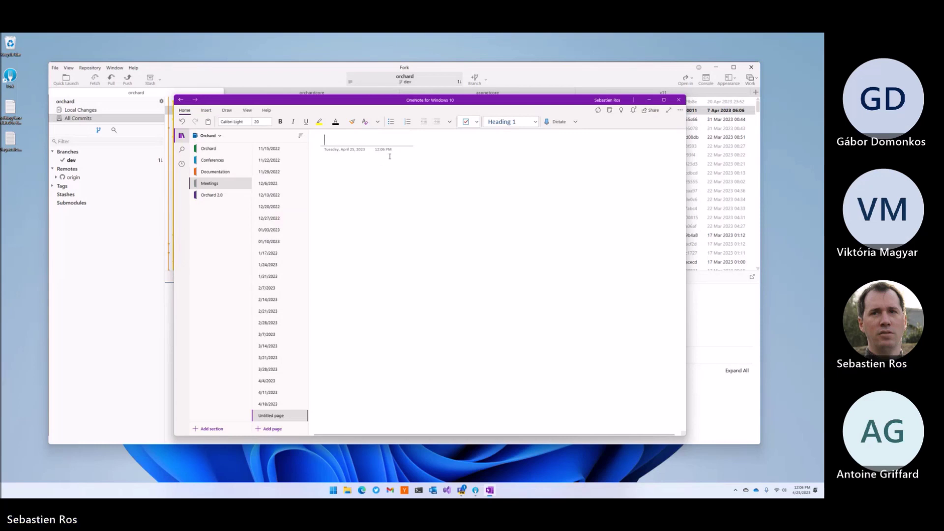
{"action": "type", "text": "4/25/2023"}
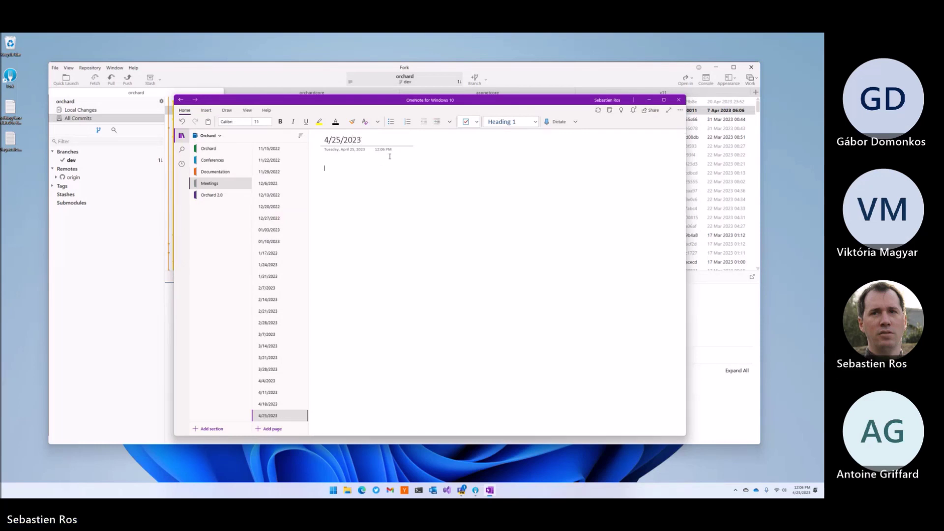
{"action": "type", "text": "Demos"}
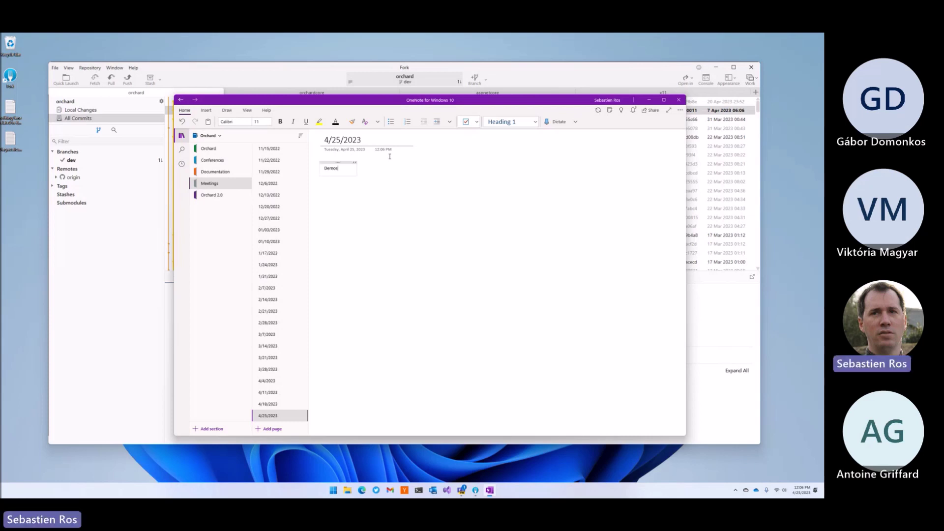
{"action": "key", "text": "Return"}
{"action": "key", "text": "ctrl+period"}
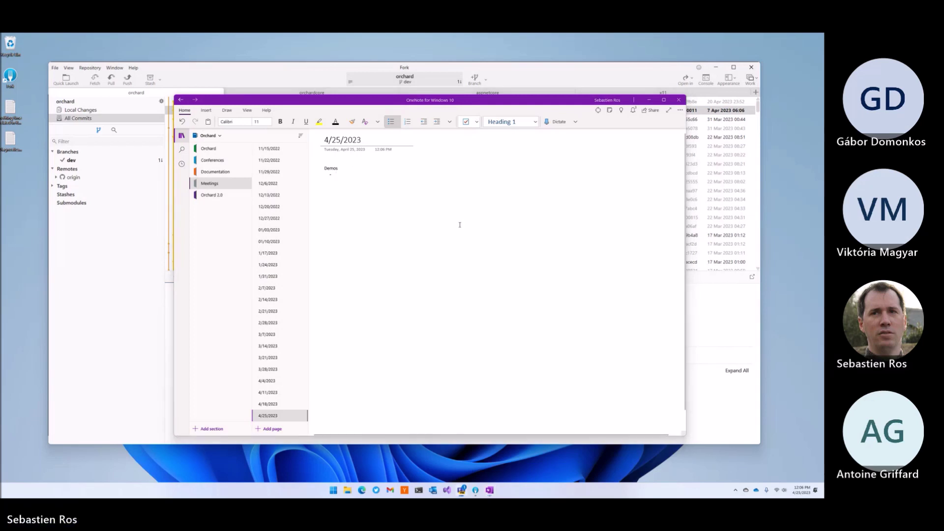
{"action": "left_click", "coordinate": [348, 173]}
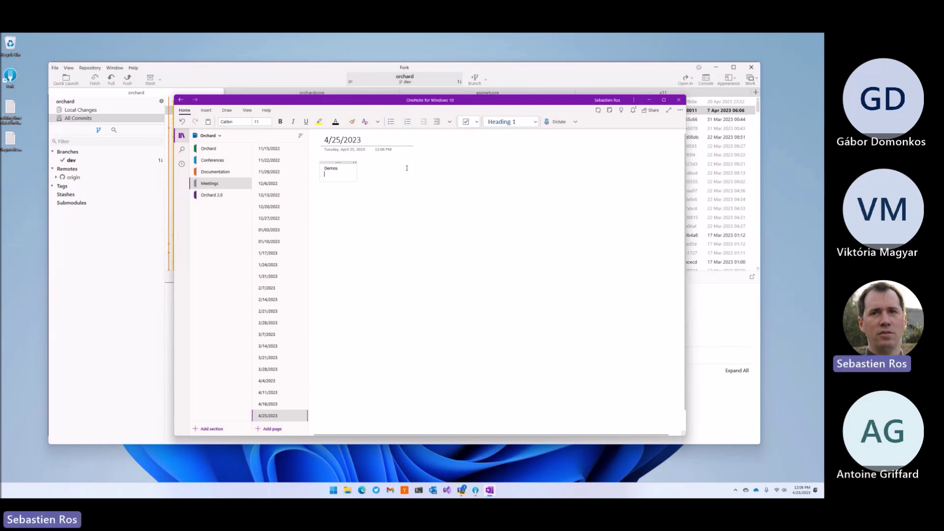
{"action": "type", "text": "Topics"}
Step: Add the Topics bullet 'Viktoria promotes Harvest' and widen the note container
{"action": "key", "text": "ctrl+period"}
{"action": "type", "text": "Vi"}
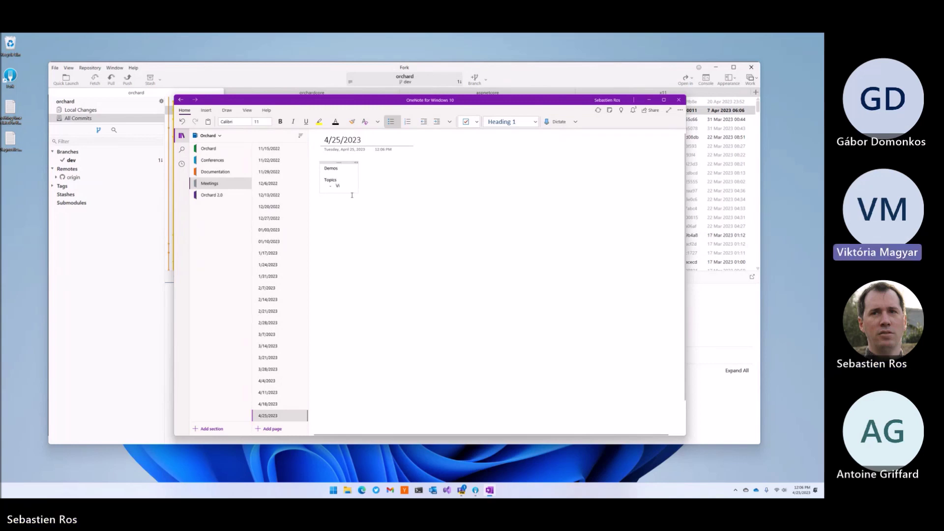
{"action": "type", "text": "ktoria"}
{"action": "key", "text": "BackSpace"}
{"action": "key", "text": "BackSpace"}
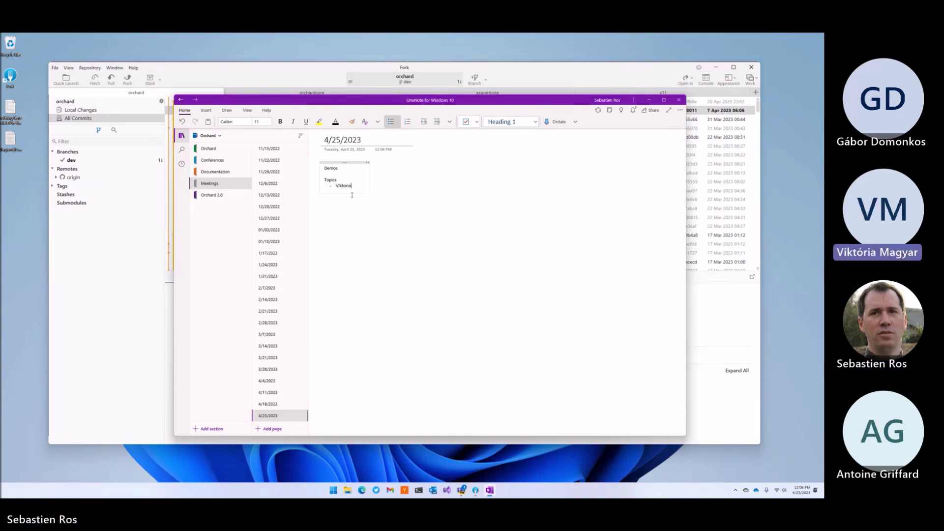
{"action": "type", "text": "see"}
{"action": "type", "text": "ling H"}
{"action": "type", "text": "arvest"}
{"action": "double_click", "coordinate": [359, 185]}
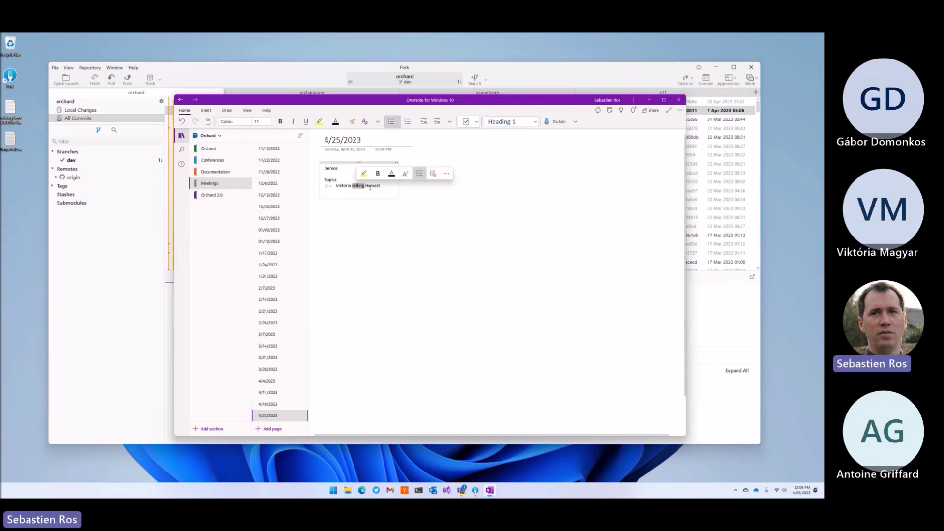
{"action": "type", "text": "ope"}
{"action": "key", "text": "BackSpace"}
{"action": "key", "text": "BackSpace"}
{"action": "key", "text": "BackSpace"}
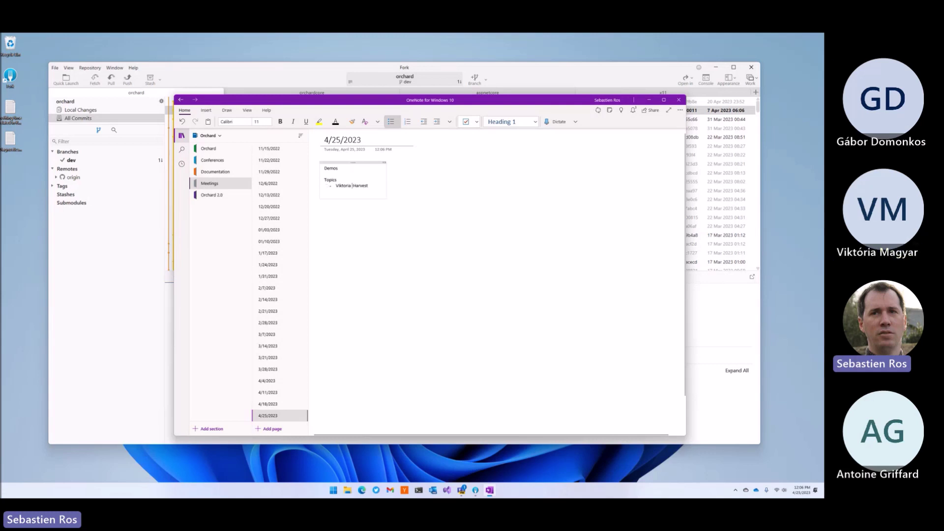
{"action": "type", "text": "pres"}
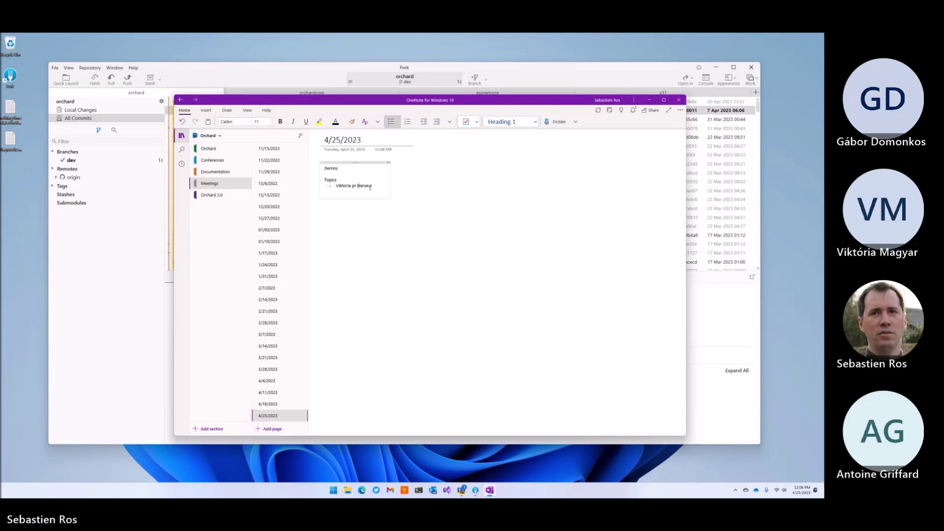
{"action": "type", "text": "ented"}
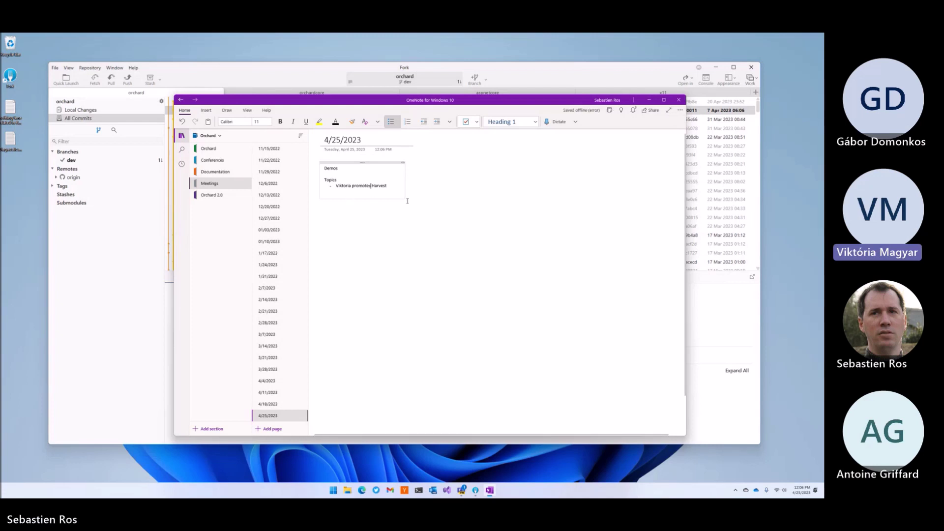
{"action": "left_click_drag", "start_coordinate": [405, 196], "coordinate": [446, 196]}
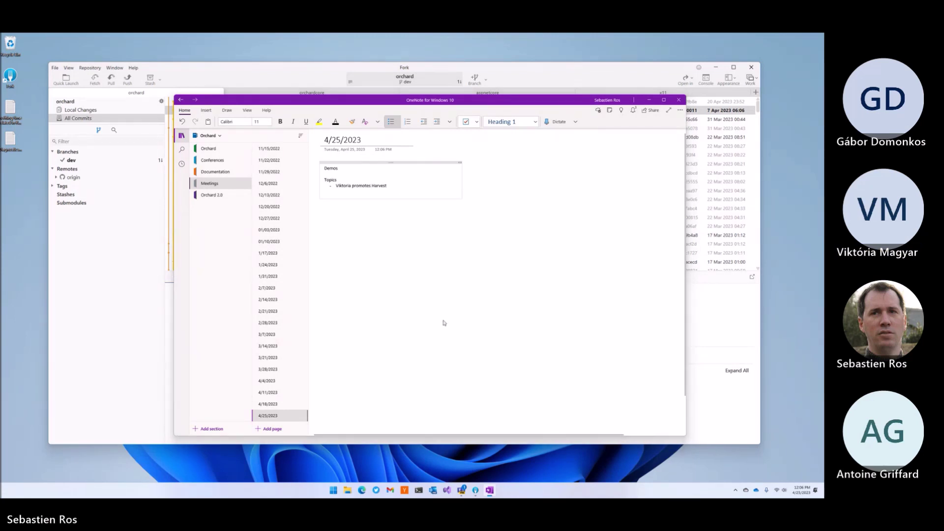
Step: Fetch the orchard repo and select the 'Restored ability to automatically migrate hashing algorithm (#8672)' commit
{"action": "key", "text": "alt+Tab"}
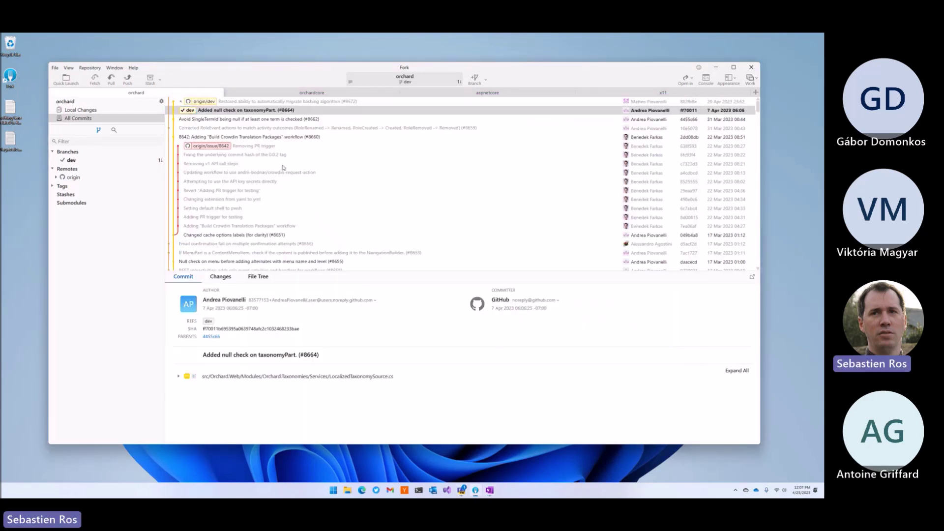
{"action": "scroll", "coordinate": [294, 133], "scroll_direction": "up", "scroll_amount": 1}
{"action": "left_click", "coordinate": [95, 79]}
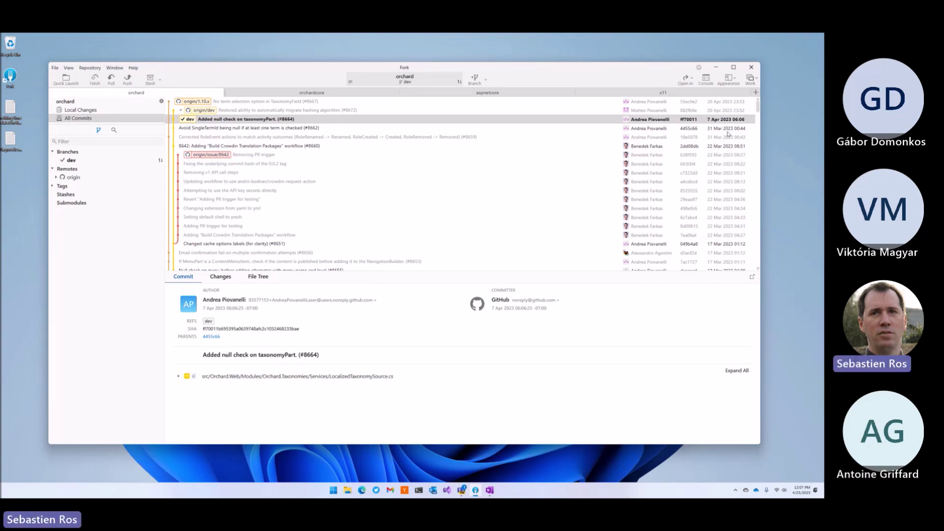
{"action": "key", "text": "alt+Tab"}
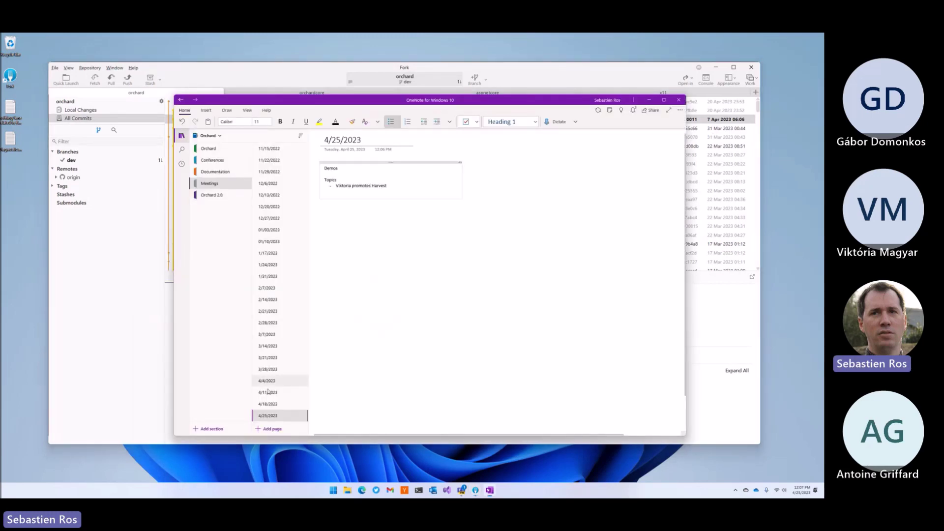
{"action": "key", "text": "alt+Tab"}
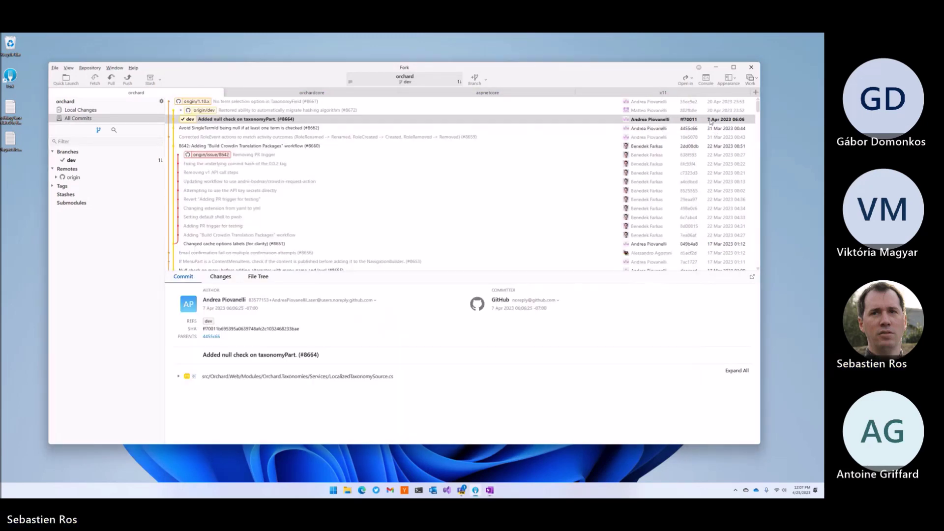
{"action": "left_click", "coordinate": [220, 111]}
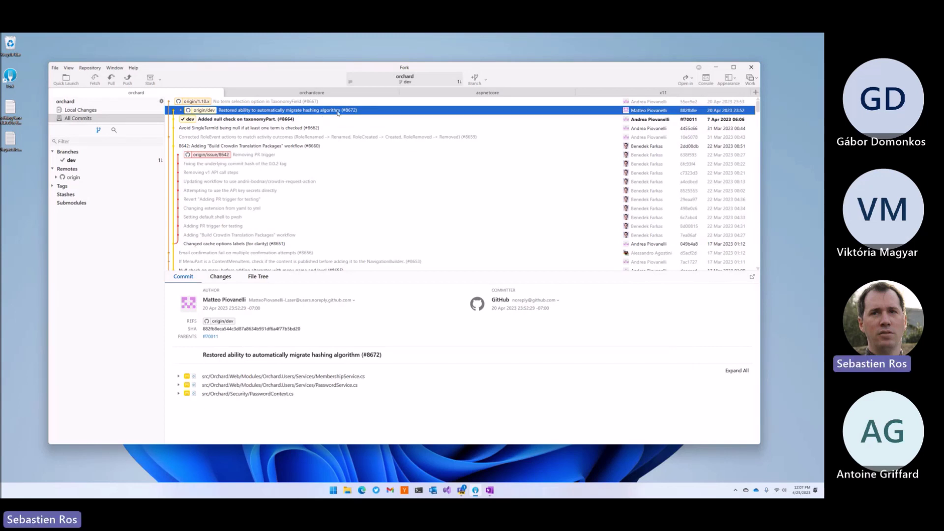
Step: Inspect the PasswordService.cs and PasswordContext.cs changes, then open 'No term selection option in TaxonomyField (#8667)'
{"action": "left_click", "coordinate": [220, 277]}
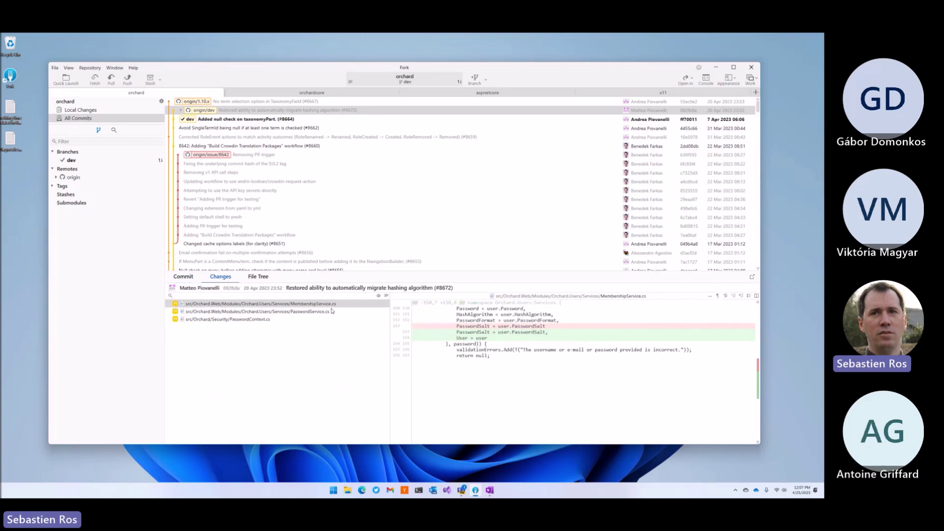
{"action": "left_click", "coordinate": [298, 312]}
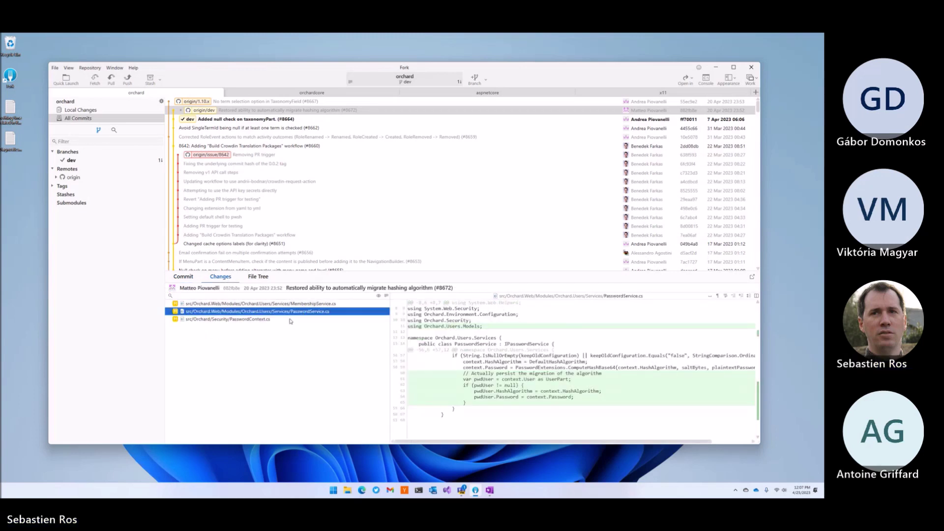
{"action": "left_click", "coordinate": [290, 319]}
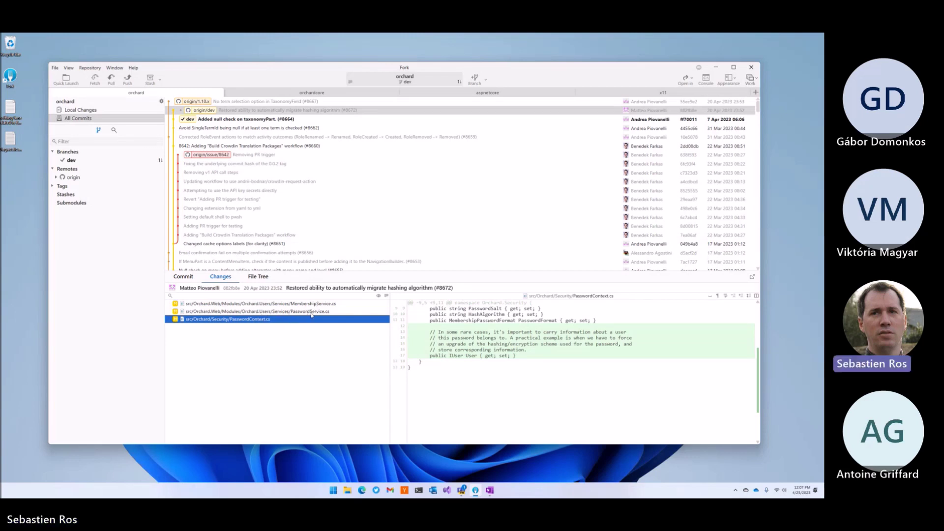
{"action": "double_click", "coordinate": [466, 355]}
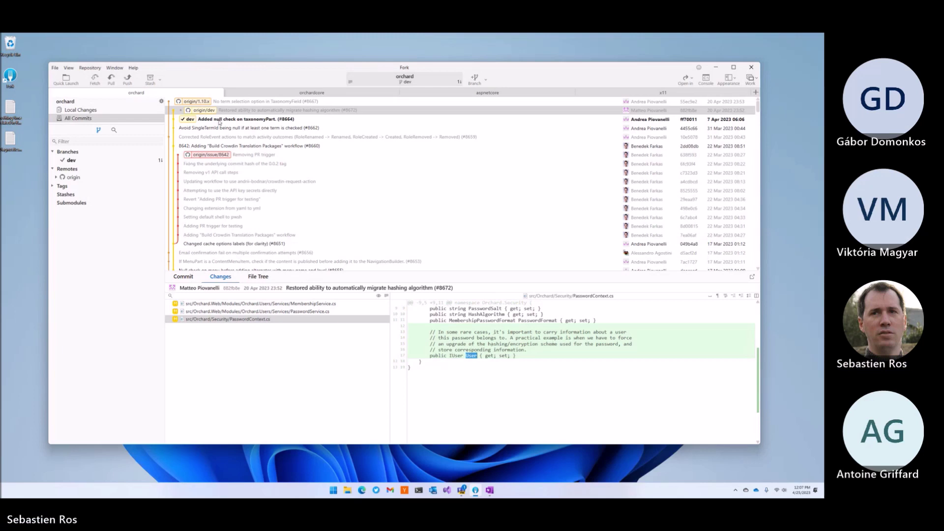
{"action": "left_click", "coordinate": [227, 104]}
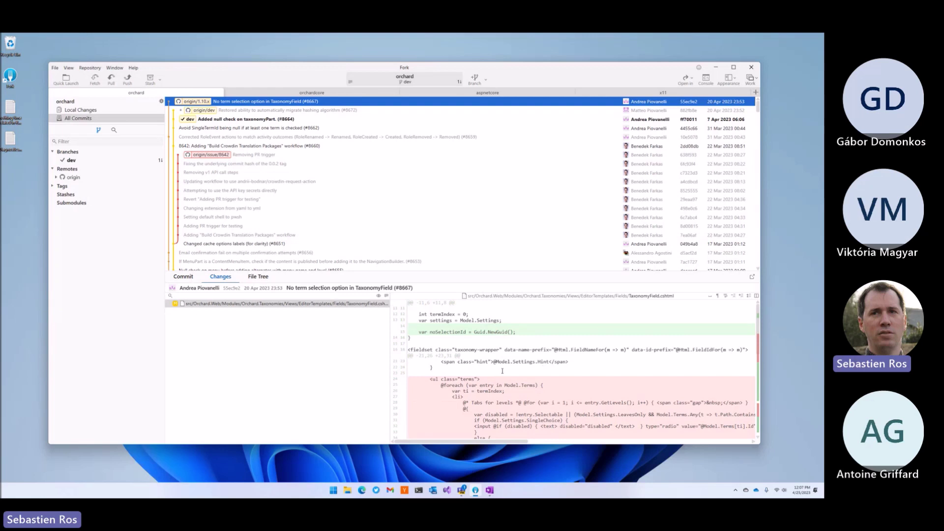
{"action": "scroll", "coordinate": [502, 370], "scroll_direction": "down", "scroll_amount": 2}
{"action": "scroll", "coordinate": [502, 371], "scroll_direction": "down", "scroll_amount": 2}
{"action": "scroll", "coordinate": [501, 372], "scroll_direction": "down", "scroll_amount": 2}
{"action": "scroll", "coordinate": [501, 373], "scroll_direction": "down", "scroll_amount": 2}
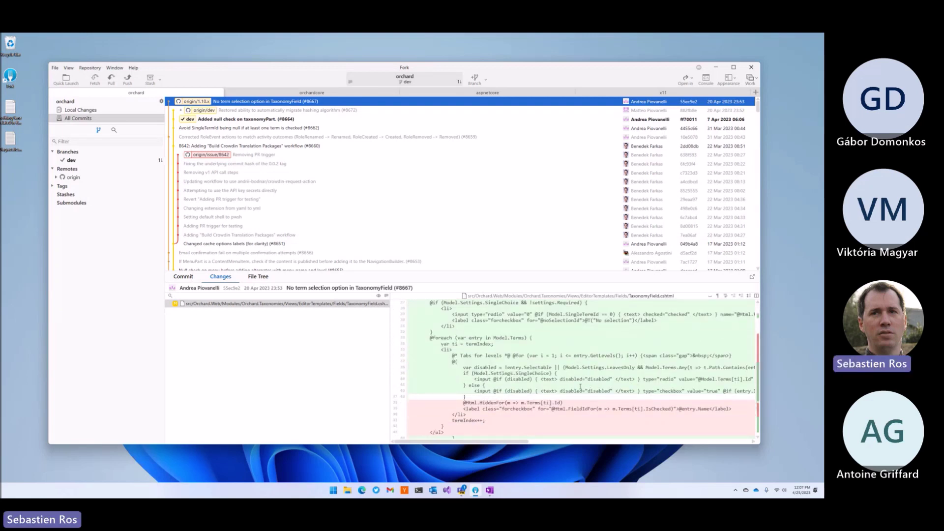
{"action": "scroll", "coordinate": [537, 388], "scroll_direction": "down", "scroll_amount": 1}
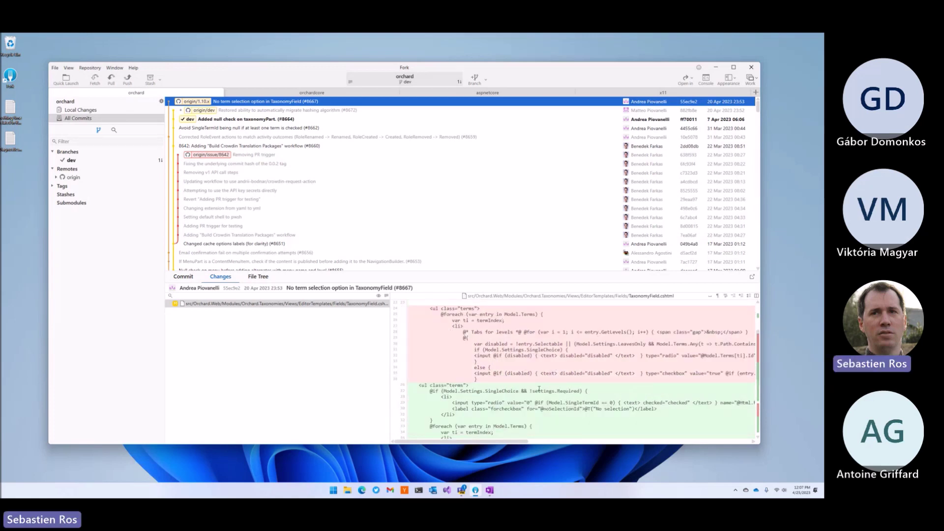
{"action": "scroll", "coordinate": [532, 398], "scroll_direction": "up", "scroll_amount": 2}
{"action": "scroll", "coordinate": [531, 402], "scroll_direction": "down", "scroll_amount": 3}
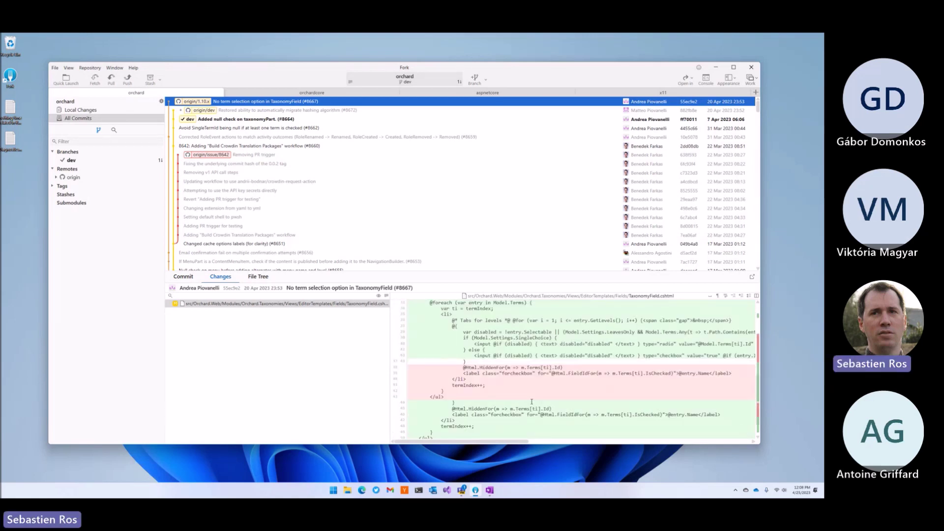
{"action": "scroll", "coordinate": [532, 401], "scroll_direction": "down", "scroll_amount": 2}
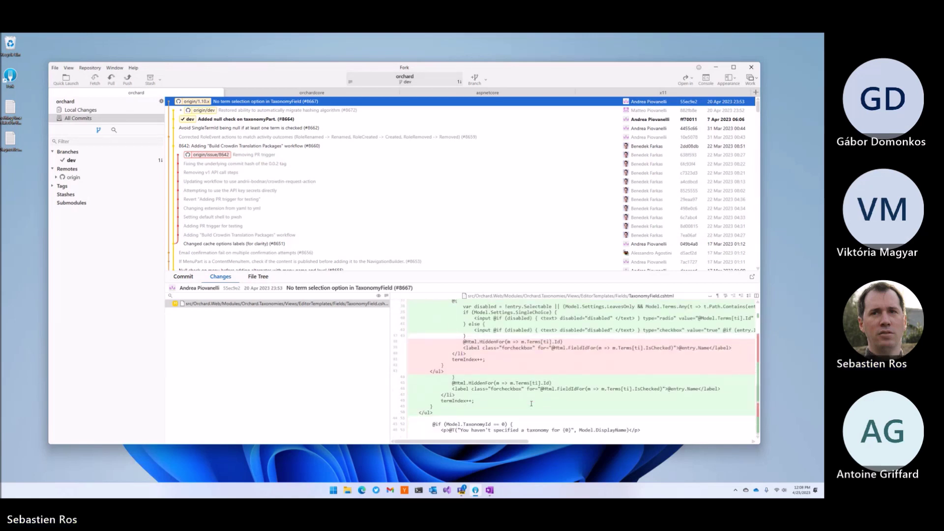
{"action": "scroll", "coordinate": [530, 403], "scroll_direction": "up", "scroll_amount": 2}
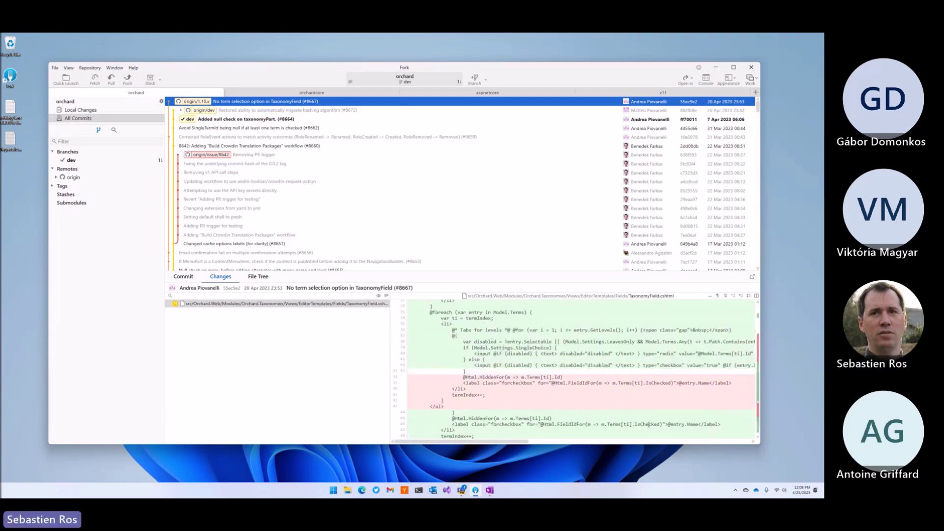
Step: Search the TaxonomyField.cshtml diff for 'noSelectionId' and step through its declaration and label uses
{"action": "double_click", "coordinate": [525, 418]}
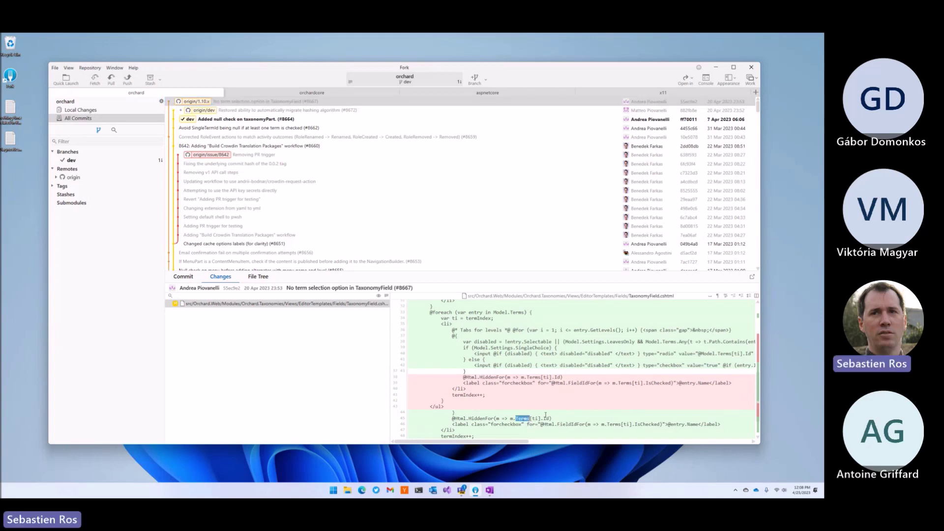
{"action": "scroll", "coordinate": [530, 412], "scroll_direction": "up", "scroll_amount": 3}
{"action": "scroll", "coordinate": [531, 412], "scroll_direction": "up", "scroll_amount": 3}
{"action": "scroll", "coordinate": [535, 414], "scroll_direction": "up", "scroll_amount": 4}
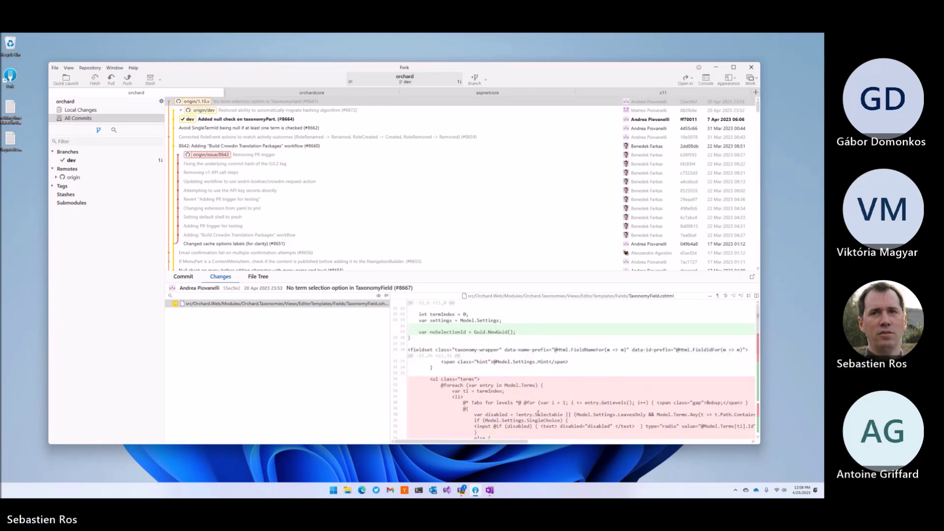
{"action": "double_click", "coordinate": [446, 332]}
{"action": "key", "text": "ctrl+f"}
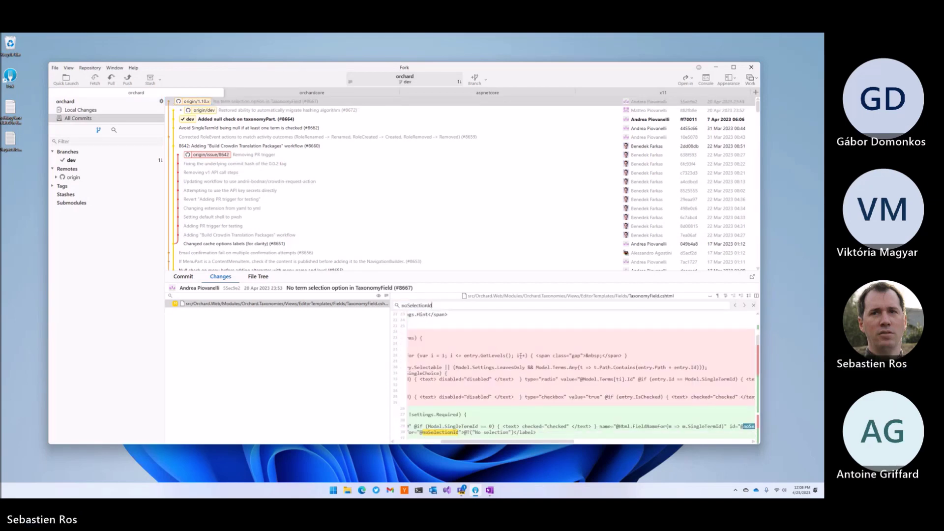
{"action": "key", "text": "Return"}
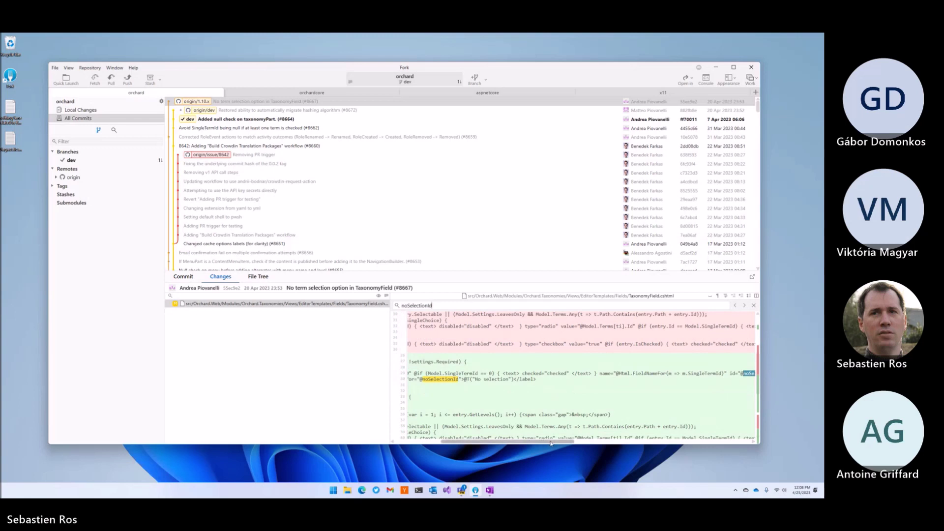
{"action": "left_click_drag", "start_coordinate": [540, 442], "coordinate": [468, 441]}
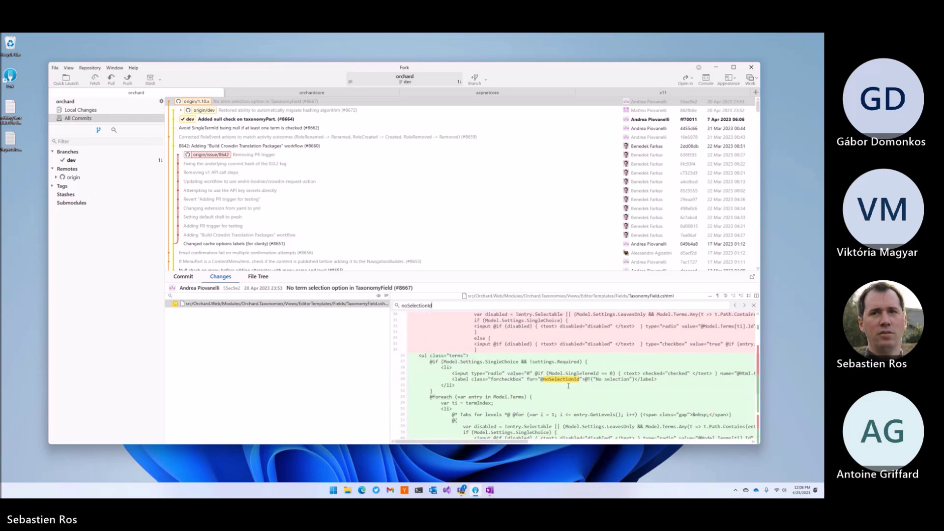
{"action": "key", "text": "Return"}
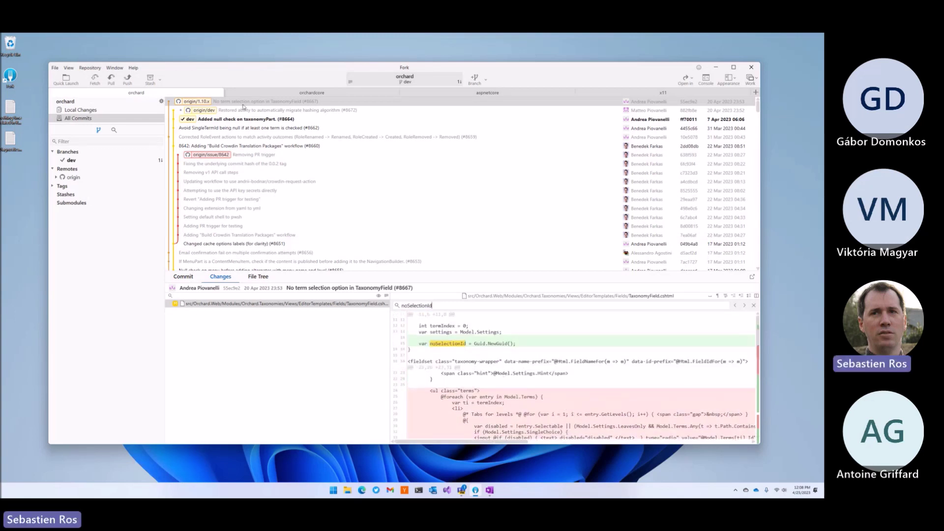
{"action": "key", "text": "Return"}
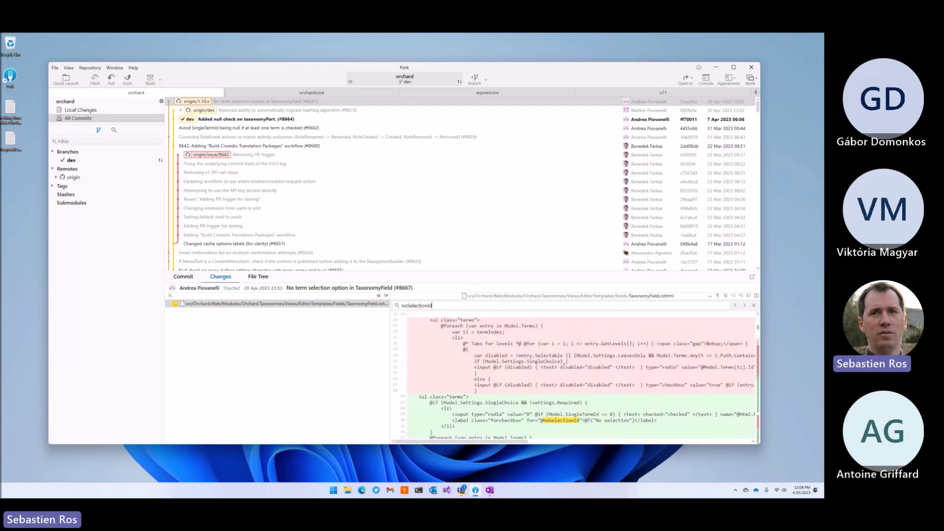
{"action": "scroll", "coordinate": [564, 367], "scroll_direction": "down", "scroll_amount": 3}
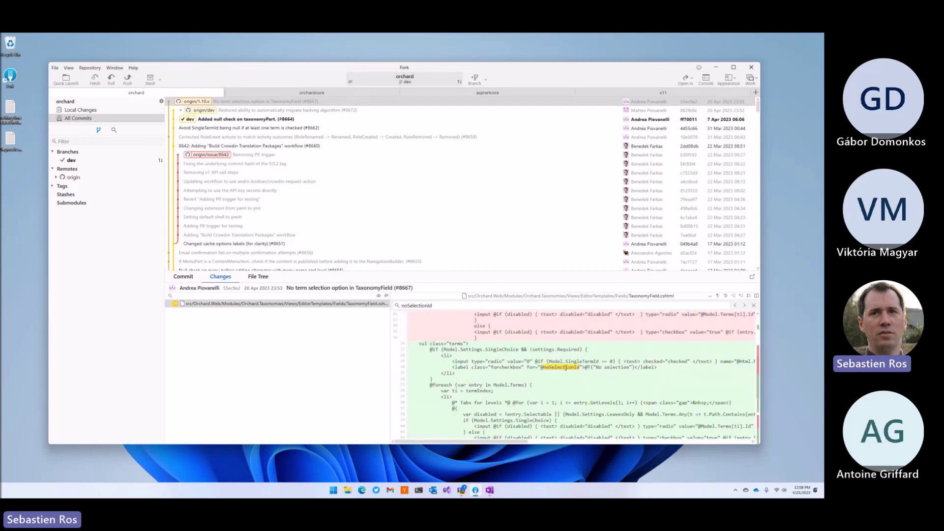
{"action": "scroll", "coordinate": [565, 366], "scroll_direction": "down", "scroll_amount": 1}
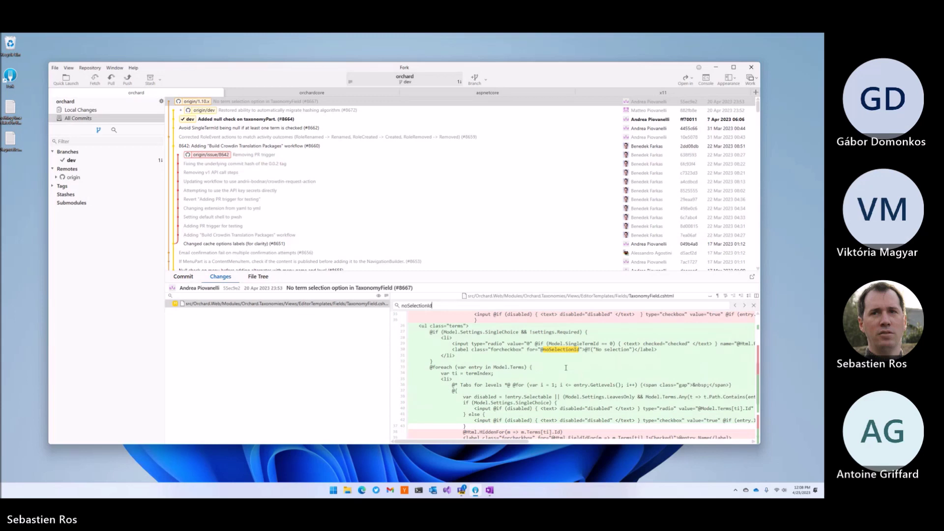
Step: Fetch orchardcore and open 'Add Validation type for Validation Summary Part (#13560)'
{"action": "left_click", "coordinate": [312, 92]}
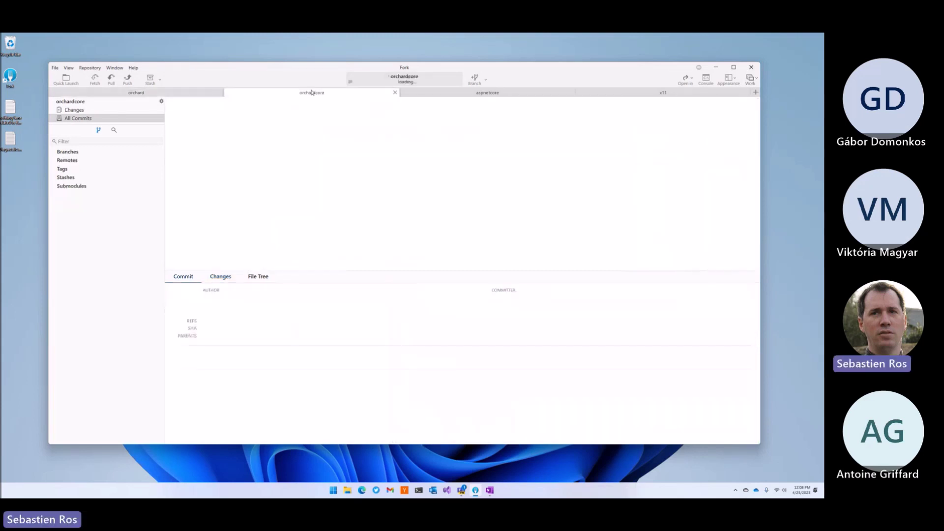
{"action": "left_click", "coordinate": [99, 83]}
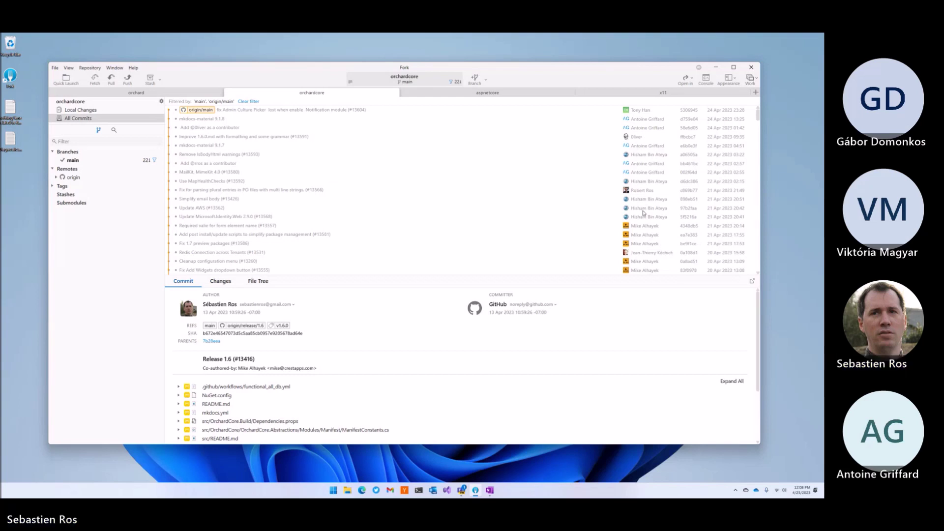
{"action": "scroll", "coordinate": [644, 214], "scroll_direction": "down", "scroll_amount": 1}
{"action": "scroll", "coordinate": [645, 214], "scroll_direction": "down", "scroll_amount": 1}
{"action": "scroll", "coordinate": [665, 195], "scroll_direction": "down", "scroll_amount": 2}
{"action": "scroll", "coordinate": [693, 174], "scroll_direction": "down", "scroll_amount": 1}
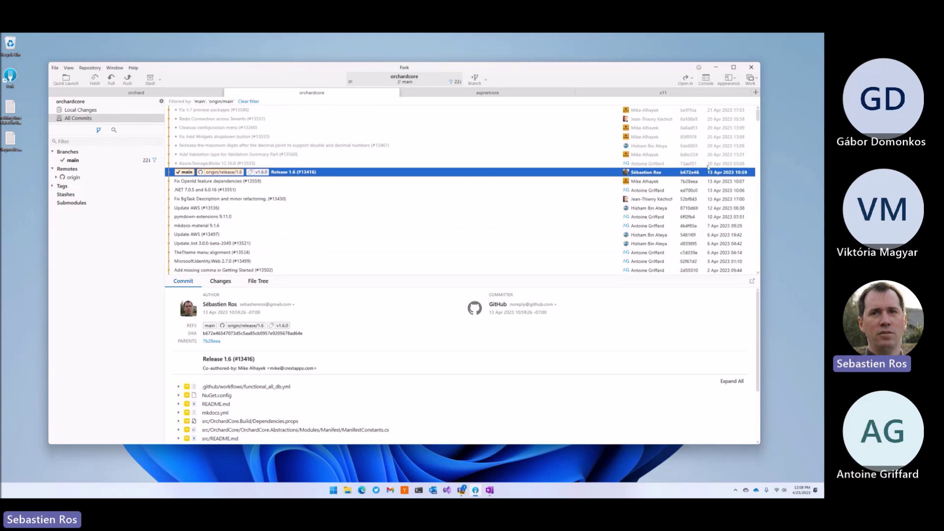
{"action": "left_click", "coordinate": [710, 163]}
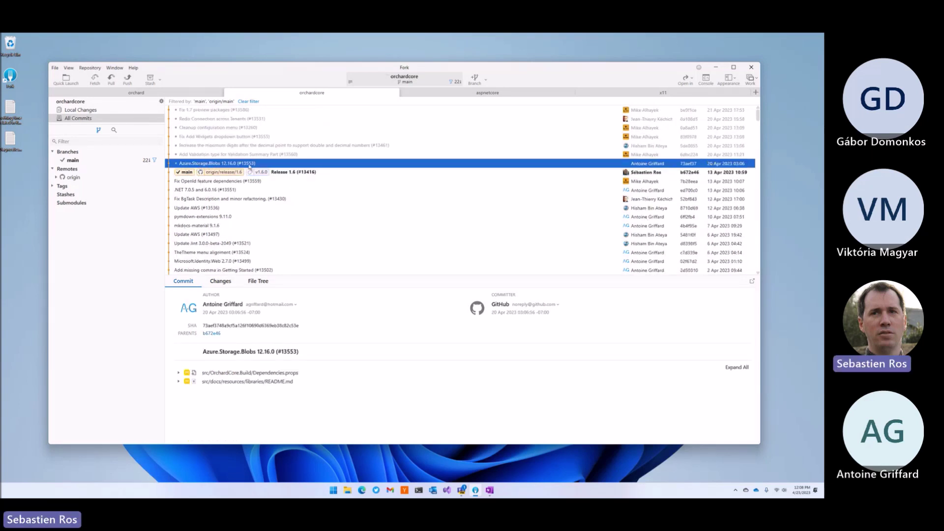
{"action": "scroll", "coordinate": [250, 168], "scroll_direction": "up", "scroll_amount": 2}
{"action": "scroll", "coordinate": [276, 185], "scroll_direction": "up", "scroll_amount": 2}
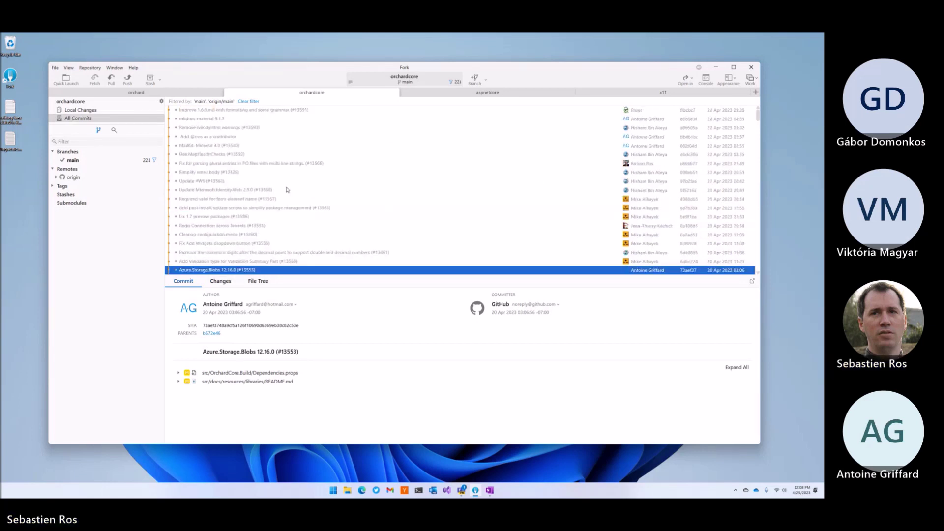
{"action": "scroll", "coordinate": [287, 190], "scroll_direction": "down", "scroll_amount": 3}
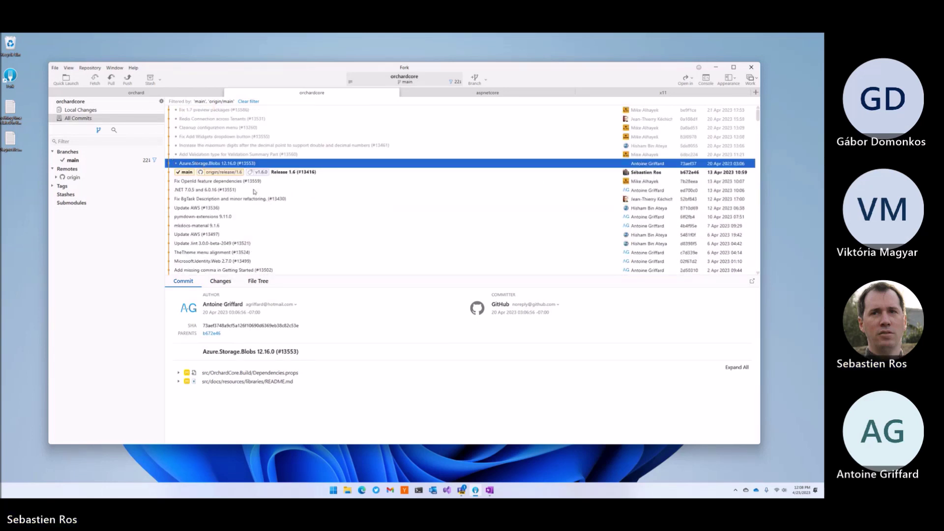
{"action": "scroll", "coordinate": [255, 192], "scroll_direction": "up", "scroll_amount": 1}
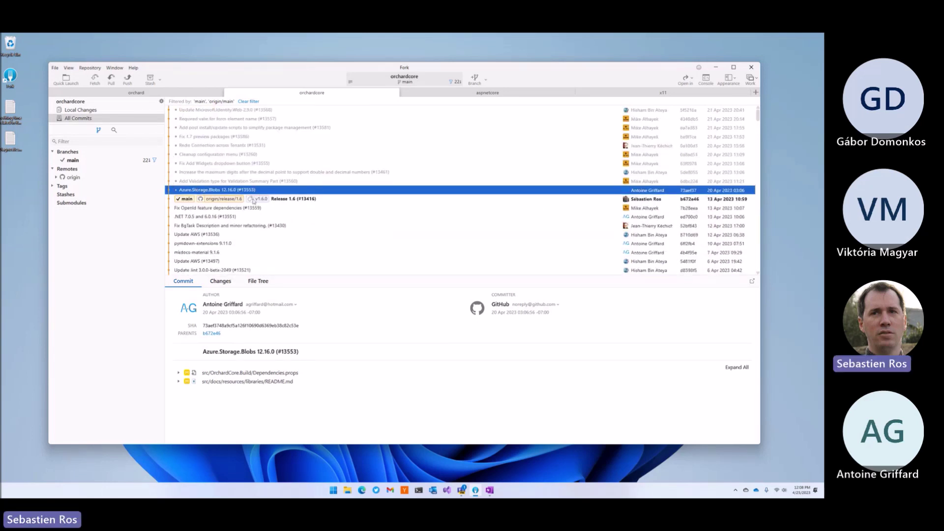
{"action": "left_click", "coordinate": [206, 183]}
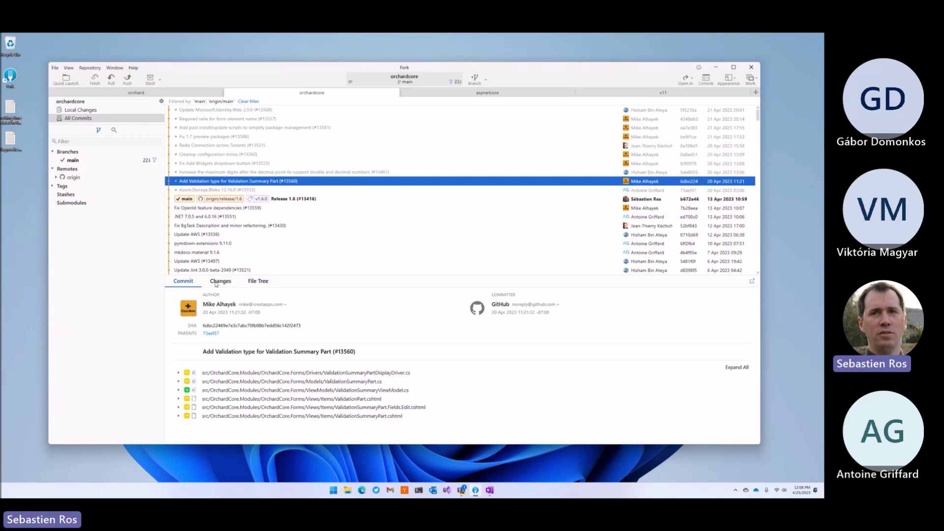
Step: Review the ValidationSummaryPart model and view changes around ModelOnly, then open decimal-digits commit #13461
{"action": "left_click", "coordinate": [219, 282]}
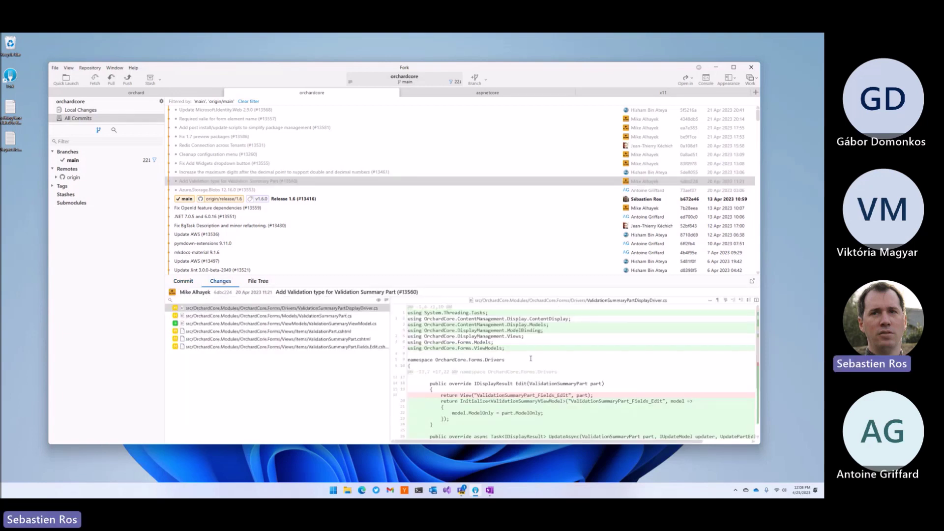
{"action": "scroll", "coordinate": [530, 358], "scroll_direction": "down", "scroll_amount": 3}
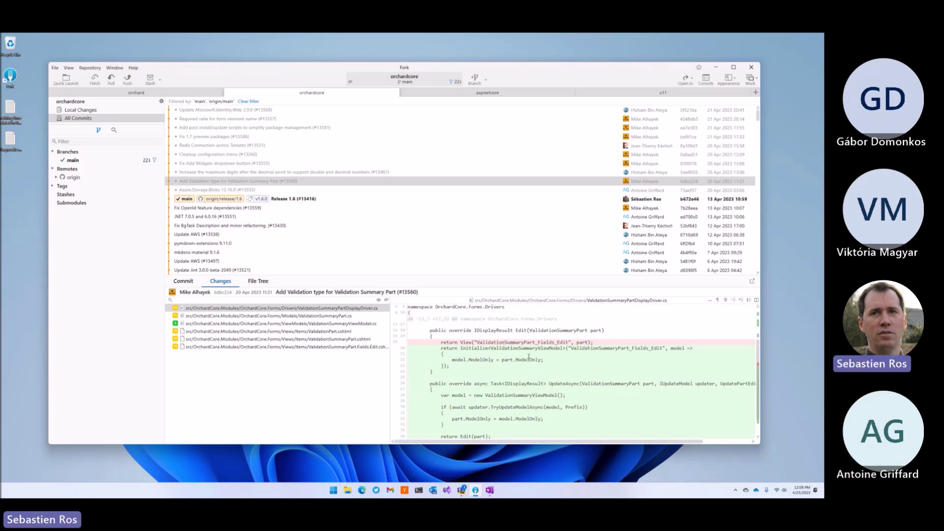
{"action": "double_click", "coordinate": [528, 359]}
{"action": "left_click", "coordinate": [325, 318]}
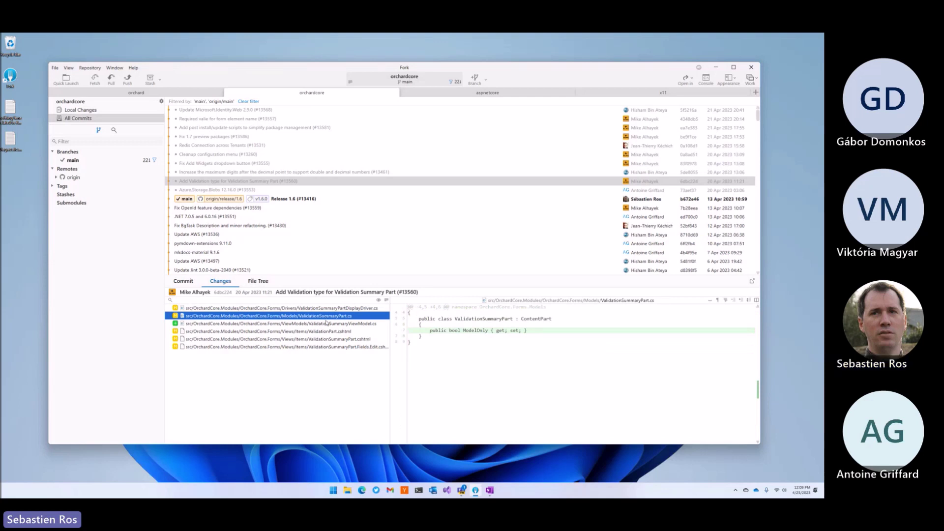
{"action": "left_click", "coordinate": [332, 339]}
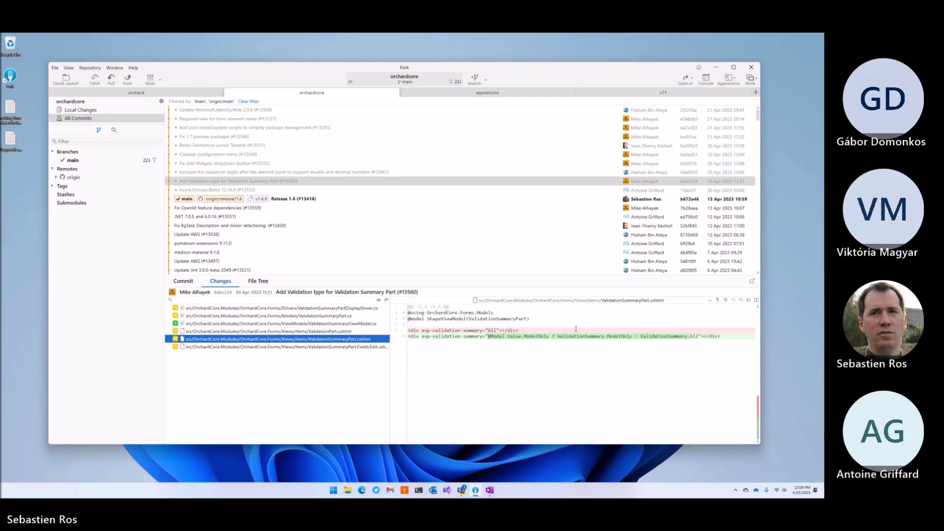
{"action": "left_click", "coordinate": [690, 336]}
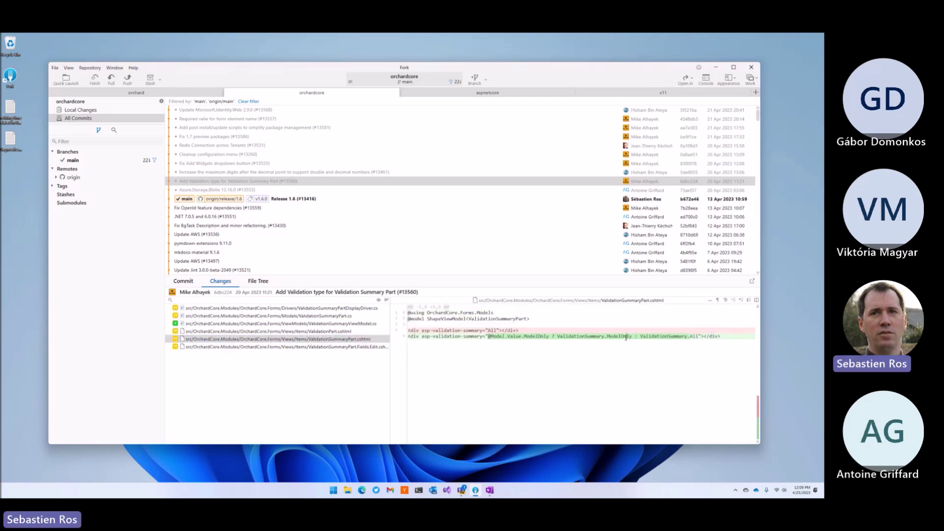
{"action": "double_click", "coordinate": [620, 336]}
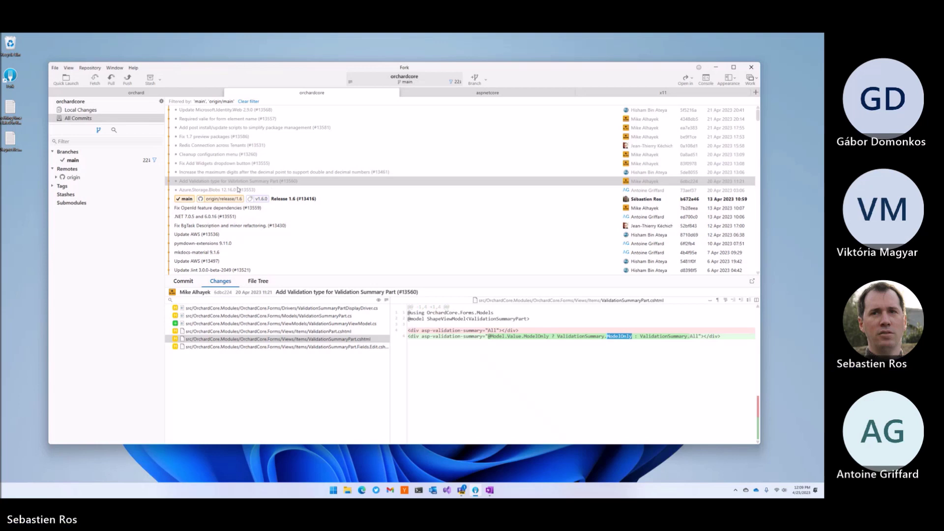
{"action": "left_click", "coordinate": [210, 173]}
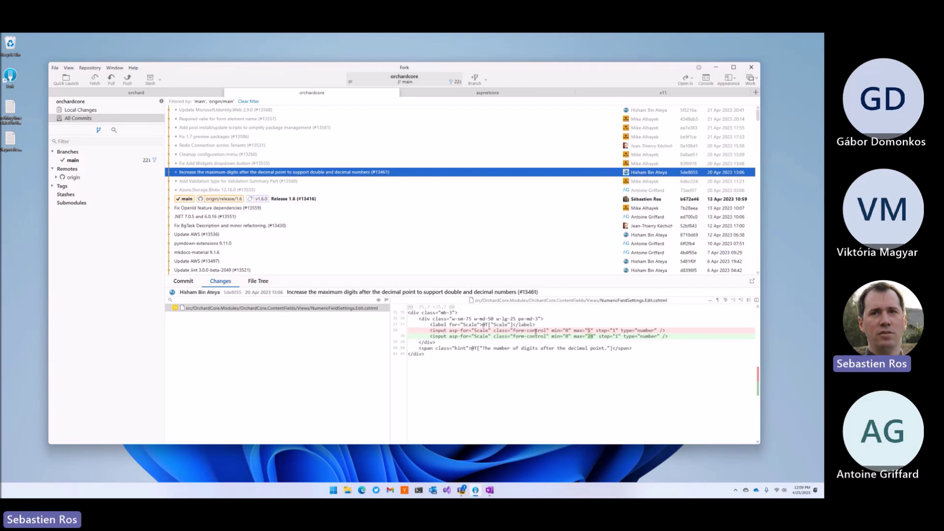
Step: Highlight Scale and the new maximum 28, then open 'Fix Add Widgets dropdown button (#13555)'
{"action": "double_click", "coordinate": [638, 301]}
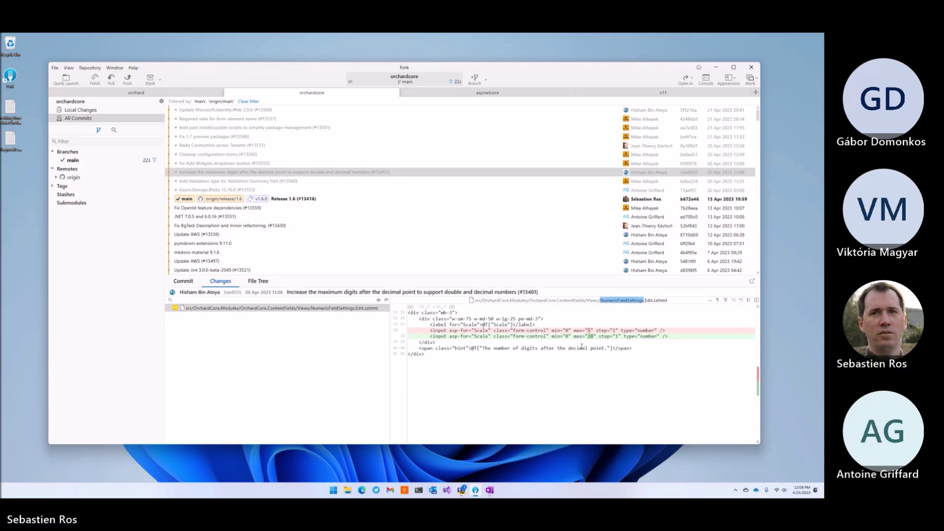
{"action": "double_click", "coordinate": [470, 325]}
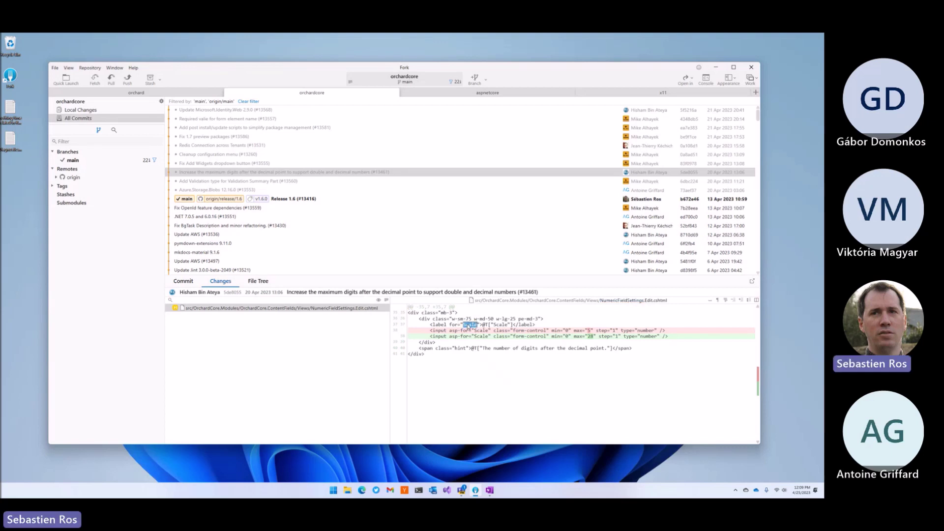
{"action": "double_click", "coordinate": [590, 336]}
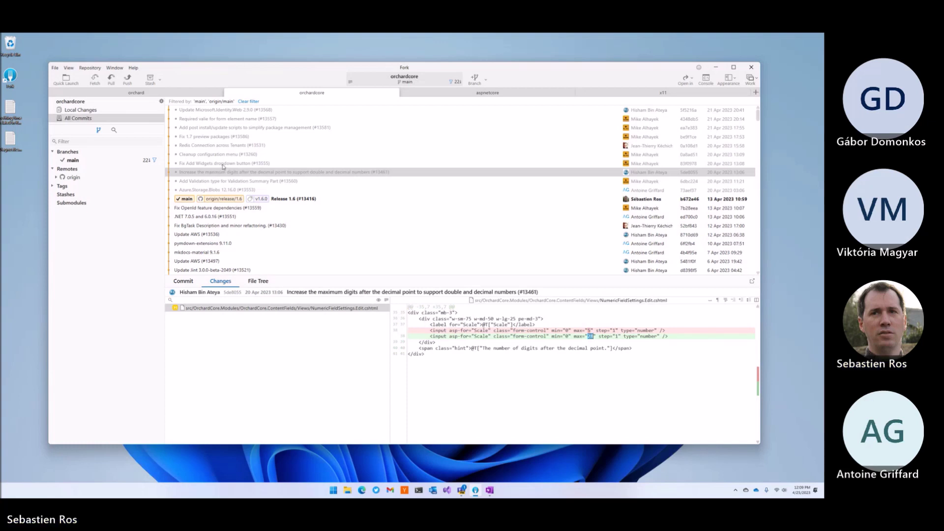
{"action": "left_click", "coordinate": [223, 164]}
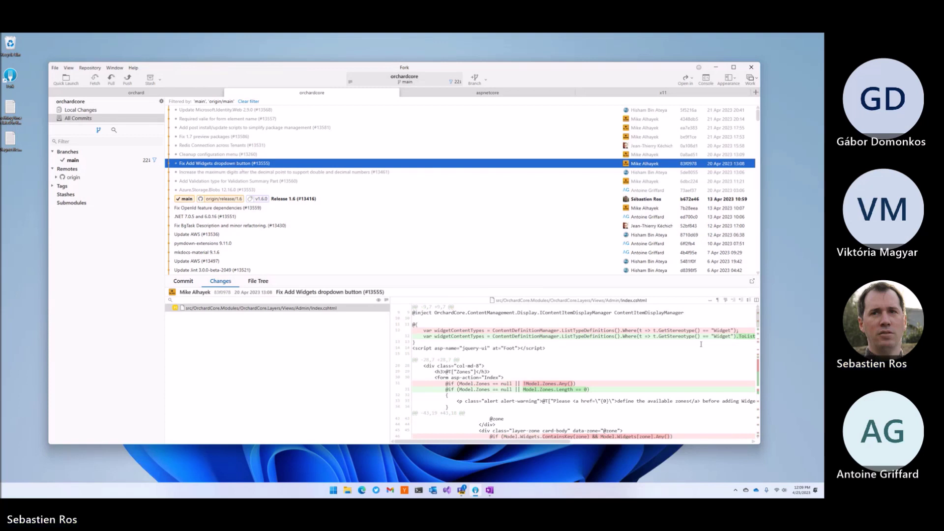
{"action": "scroll", "coordinate": [583, 424], "scroll_direction": "down", "scroll_amount": 2}
{"action": "scroll", "coordinate": [584, 396], "scroll_direction": "down", "scroll_amount": 3}
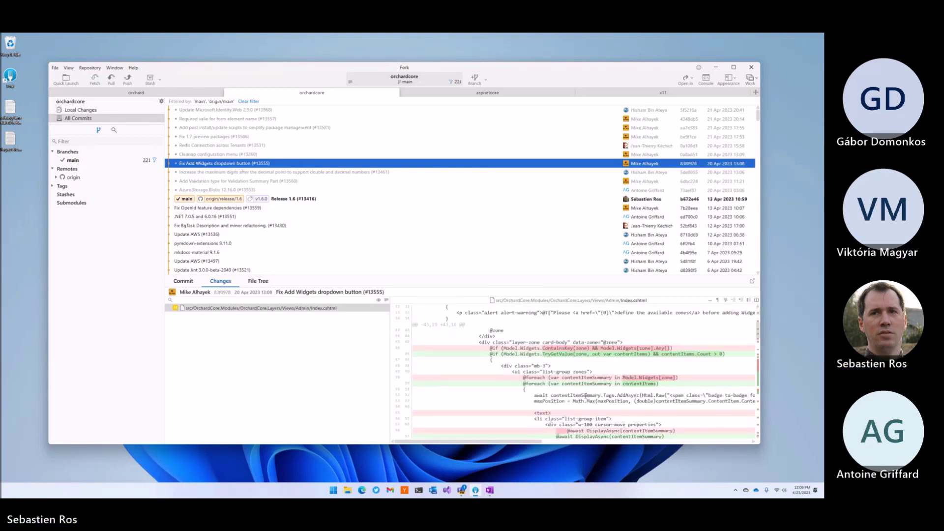
{"action": "scroll", "coordinate": [581, 397], "scroll_direction": "down", "scroll_amount": 2}
{"action": "scroll", "coordinate": [581, 398], "scroll_direction": "down", "scroll_amount": 2}
{"action": "scroll", "coordinate": [581, 400], "scroll_direction": "down", "scroll_amount": 2}
{"action": "scroll", "coordinate": [580, 402], "scroll_direction": "down", "scroll_amount": 4}
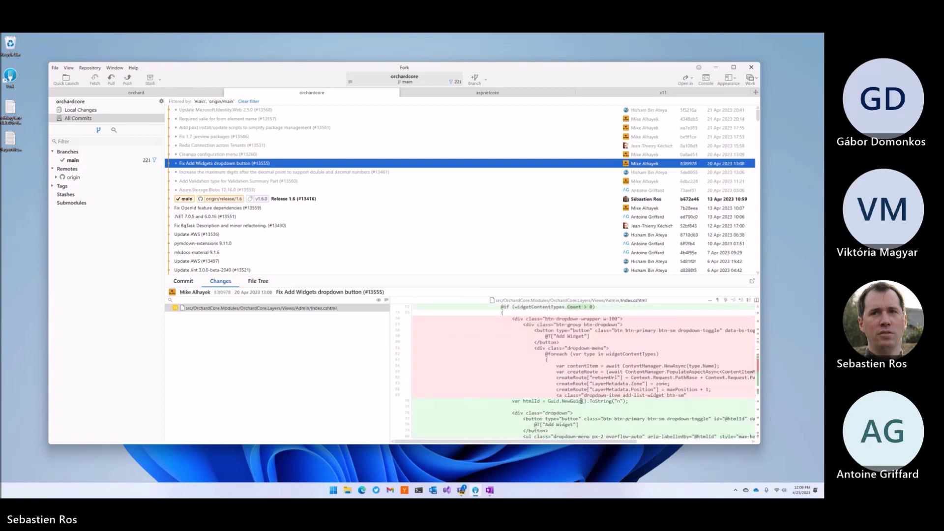
{"action": "scroll", "coordinate": [580, 401], "scroll_direction": "down", "scroll_amount": 2}
{"action": "scroll", "coordinate": [581, 400], "scroll_direction": "down", "scroll_amount": 2}
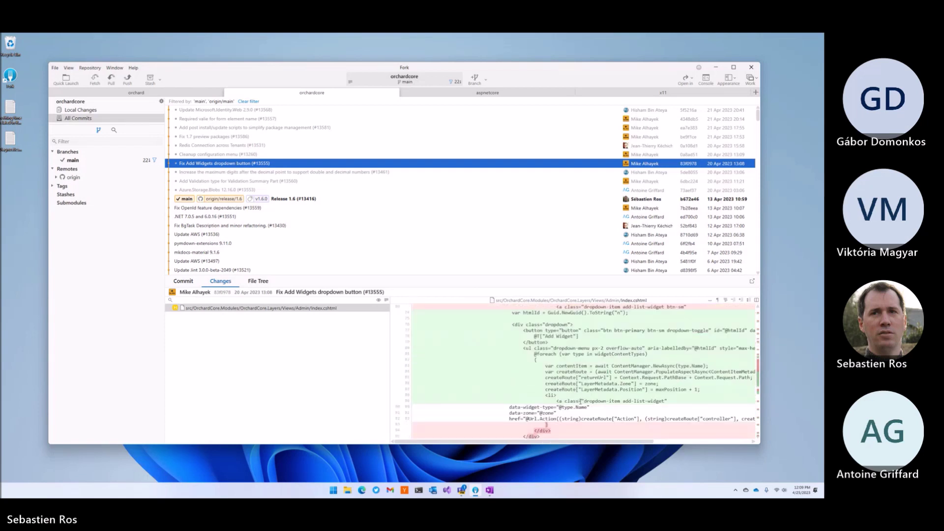
{"action": "scroll", "coordinate": [580, 402], "scroll_direction": "down", "scroll_amount": 2}
{"action": "scroll", "coordinate": [579, 402], "scroll_direction": "down", "scroll_amount": 2}
{"action": "scroll", "coordinate": [580, 402], "scroll_direction": "down", "scroll_amount": 2}
{"action": "scroll", "coordinate": [579, 402], "scroll_direction": "down", "scroll_amount": 2}
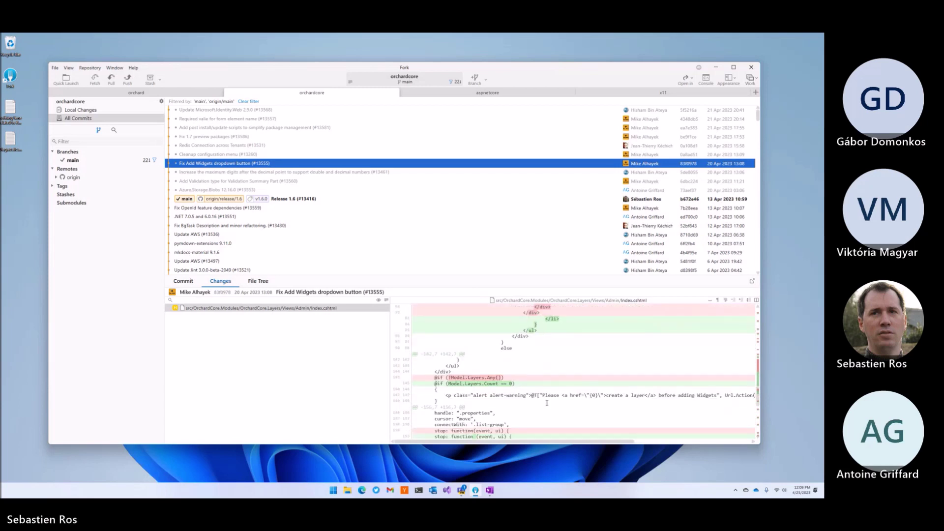
{"action": "scroll", "coordinate": [579, 403], "scroll_direction": "down", "scroll_amount": 2}
{"action": "scroll", "coordinate": [542, 410], "scroll_direction": "down", "scroll_amount": 2}
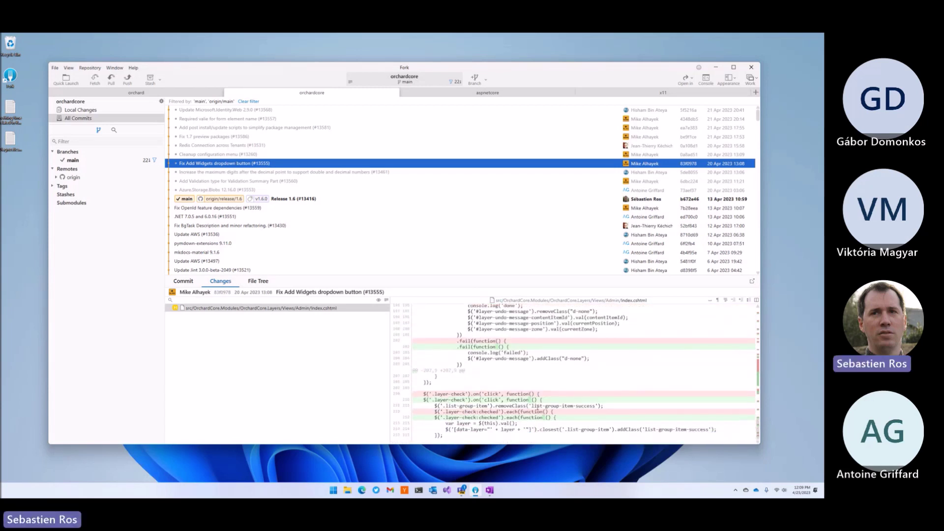
Step: Open the 'Cleanup configuration menu (#13260)' commit
{"action": "left_click", "coordinate": [225, 154]}
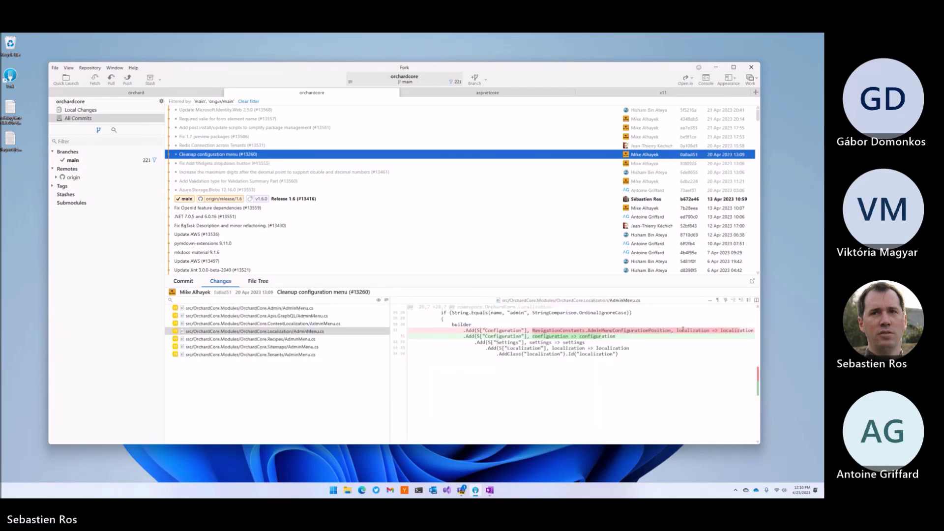
Step: Browse the Recipes, ContentLocalization, GraphQL and Admin AdminMenu.cs diffs, then open commit #13531
{"action": "left_click", "coordinate": [296, 339]}
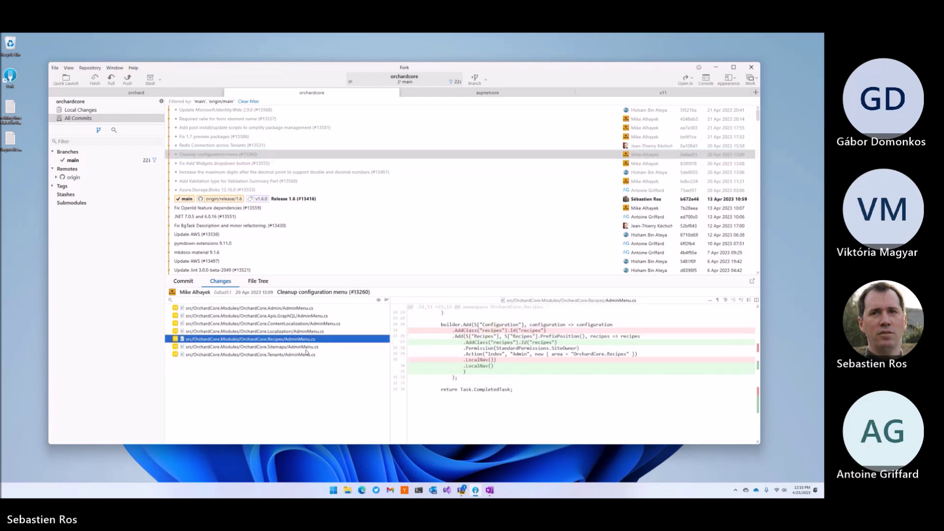
{"action": "left_click", "coordinate": [288, 323]}
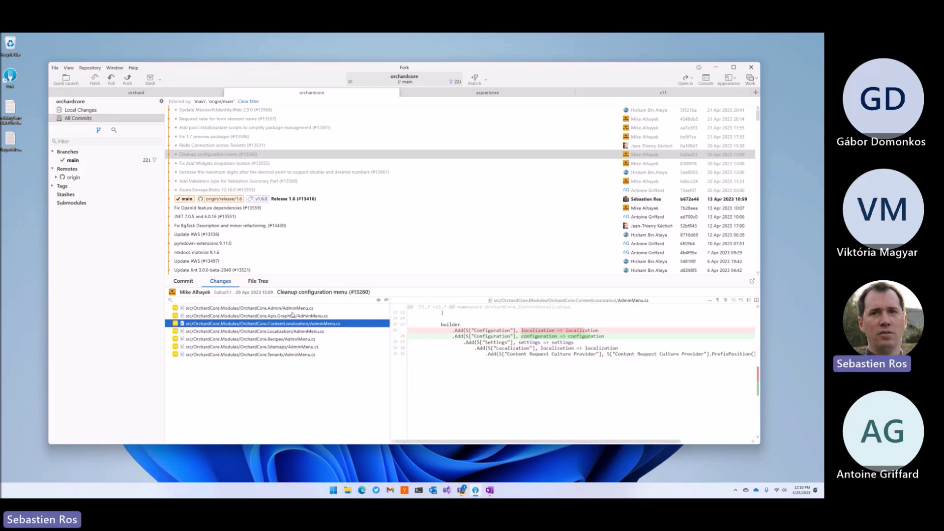
{"action": "left_click", "coordinate": [295, 316]}
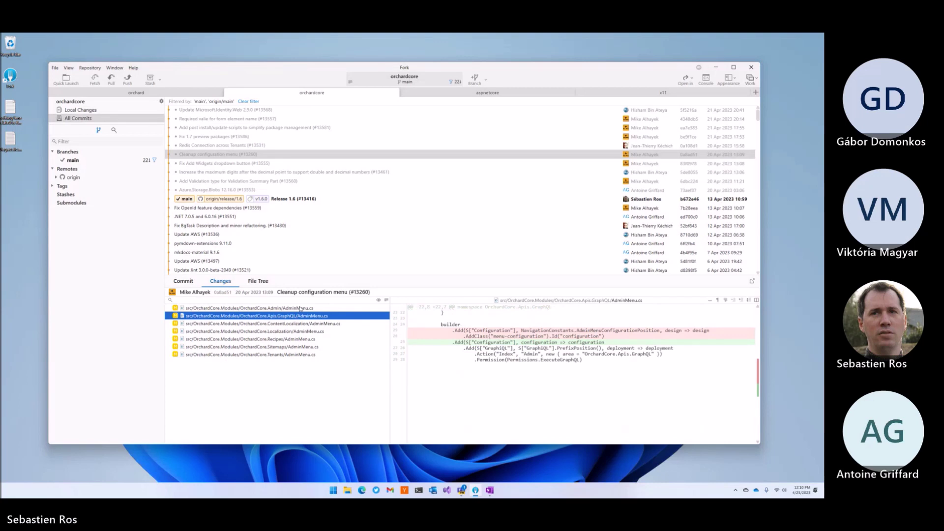
{"action": "left_click", "coordinate": [300, 309]}
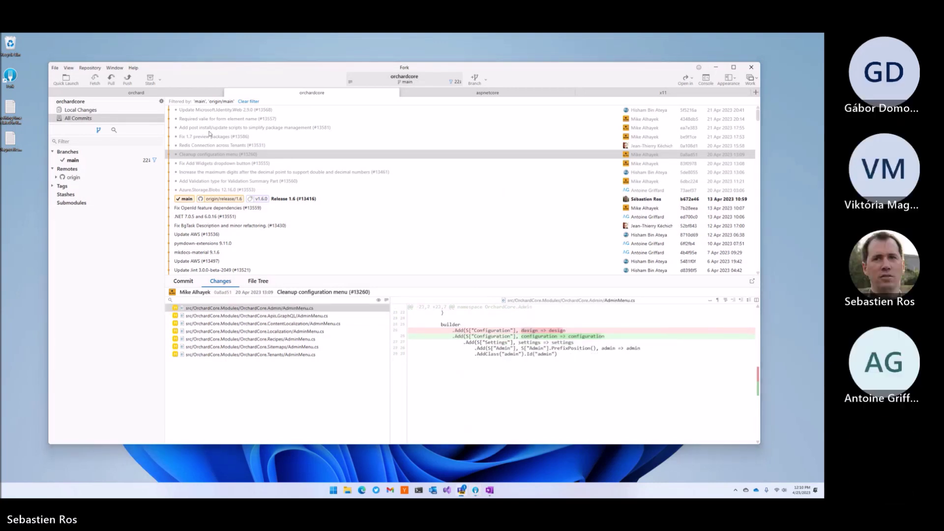
{"action": "left_click", "coordinate": [202, 146]}
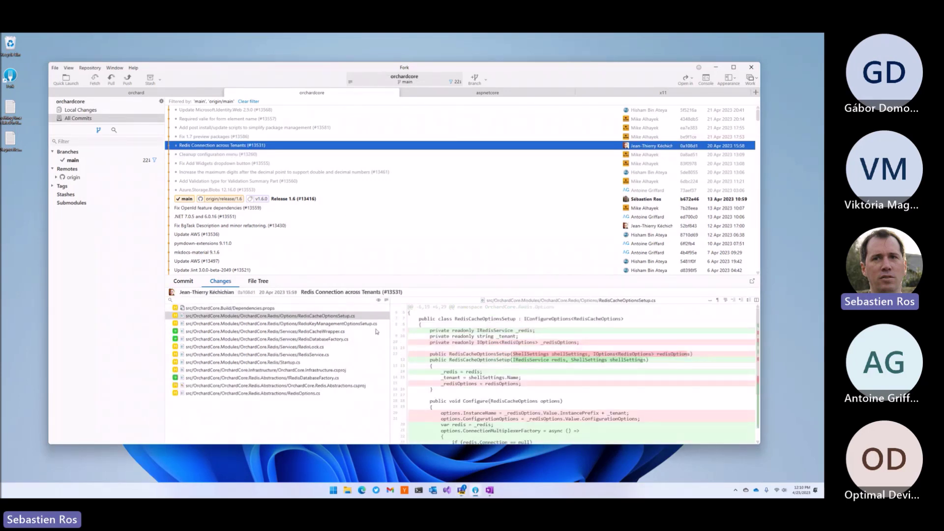
Step: Check the StackExchange.Redis bump to 2.6.104 and the Redis cache and key-management options changes
{"action": "left_click", "coordinate": [264, 309]}
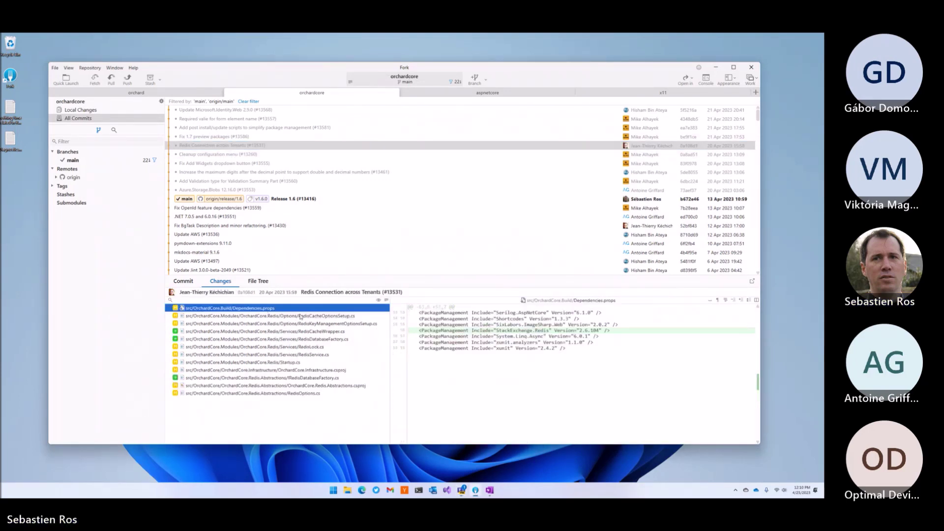
{"action": "left_click_drag", "start_coordinate": [496, 330], "coordinate": [550, 330]}
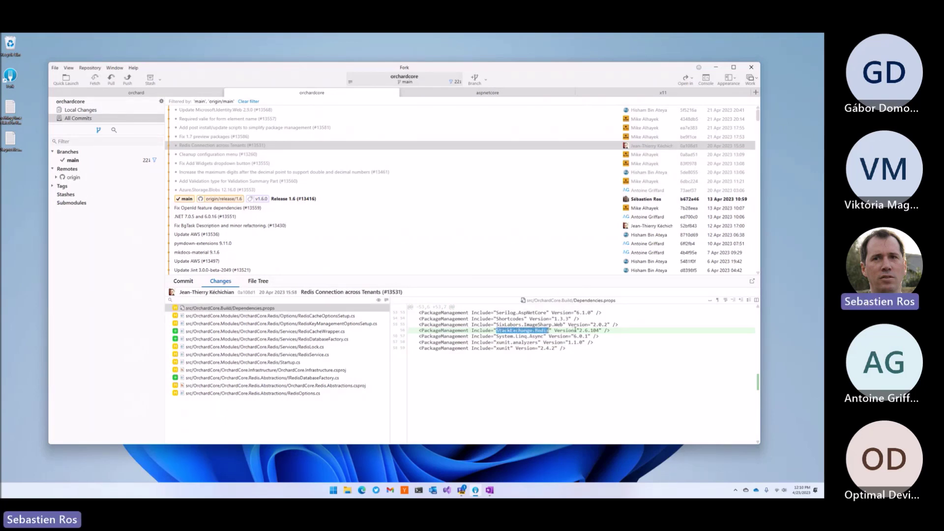
{"action": "left_click_drag", "start_coordinate": [579, 329], "coordinate": [600, 330]}
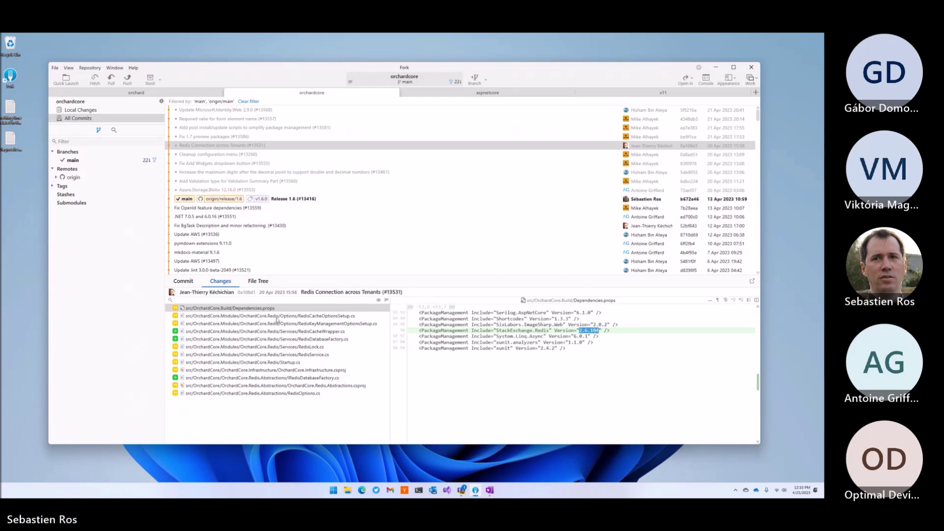
{"action": "left_click", "coordinate": [316, 318]}
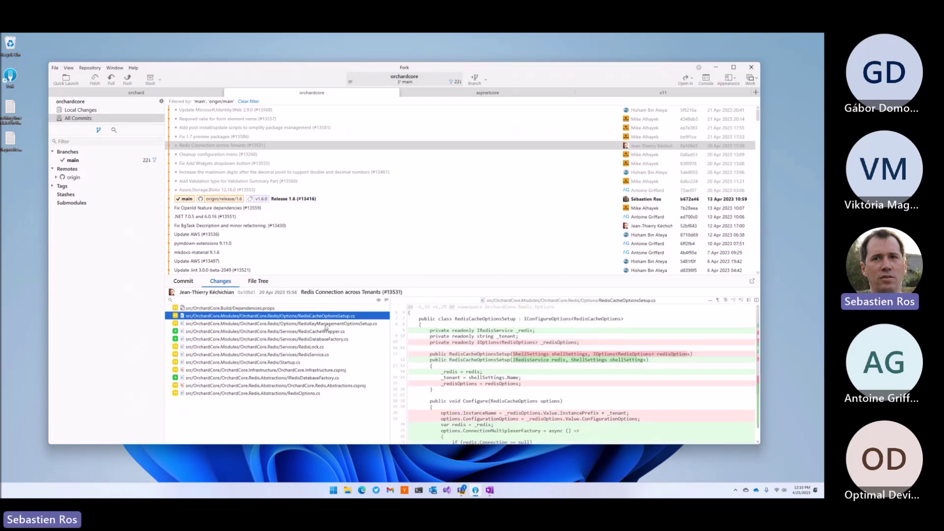
{"action": "left_click", "coordinate": [329, 327]}
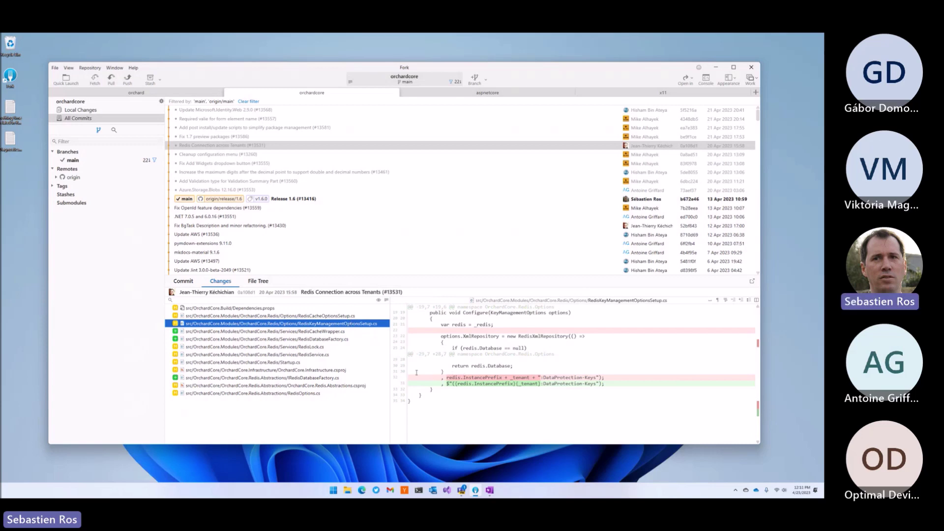
Step: Enlarge the diff view and review the new Redis cache wrapper and RedisLock's System.Environment.ProcessId change
{"action": "left_click", "coordinate": [335, 332]}
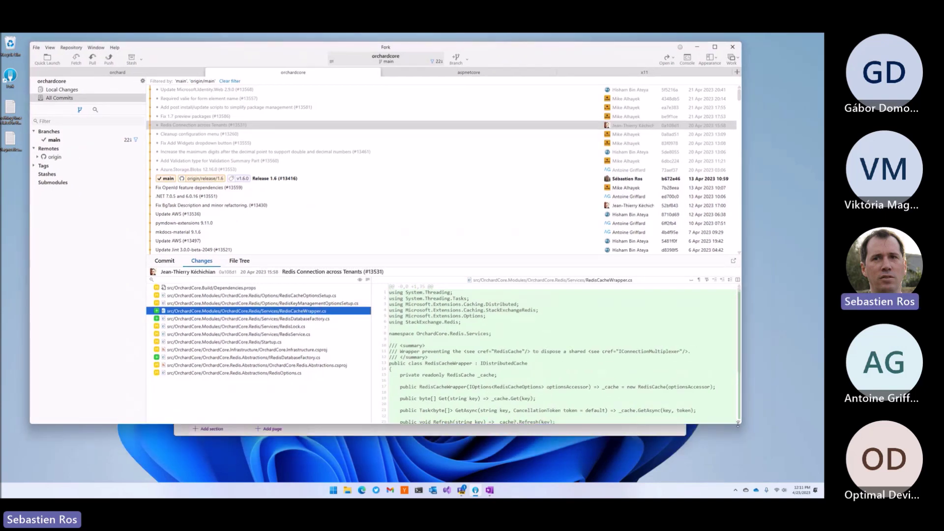
{"action": "left_click_drag", "start_coordinate": [741, 425], "coordinate": [782, 458]}
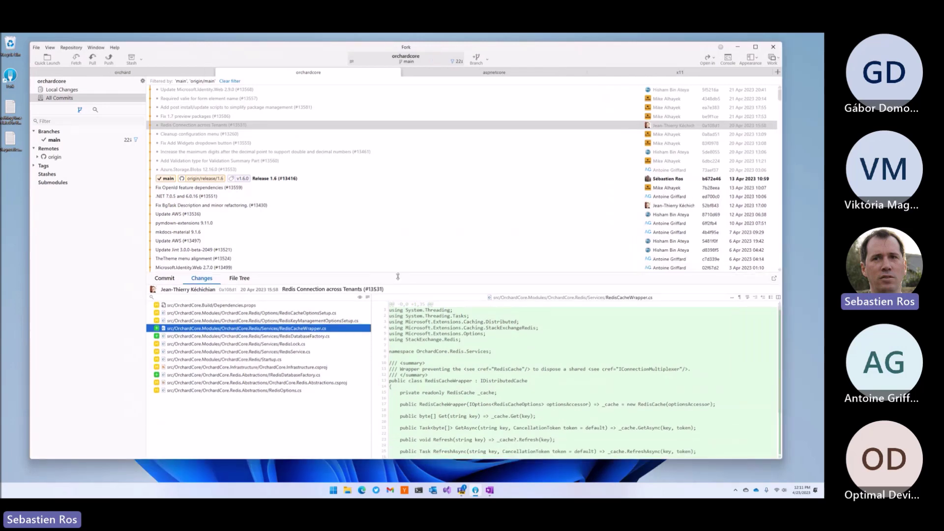
{"action": "left_click_drag", "start_coordinate": [401, 272], "coordinate": [401, 211]}
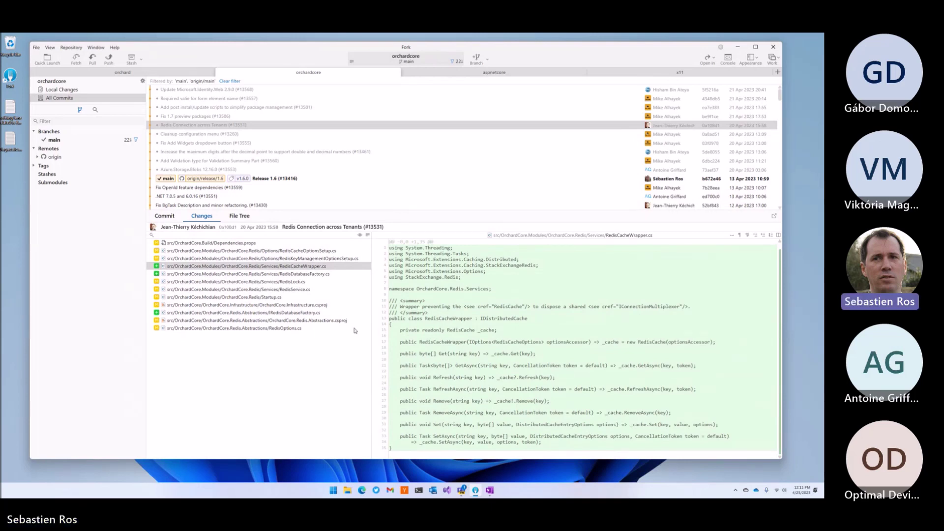
{"action": "left_click", "coordinate": [295, 282]}
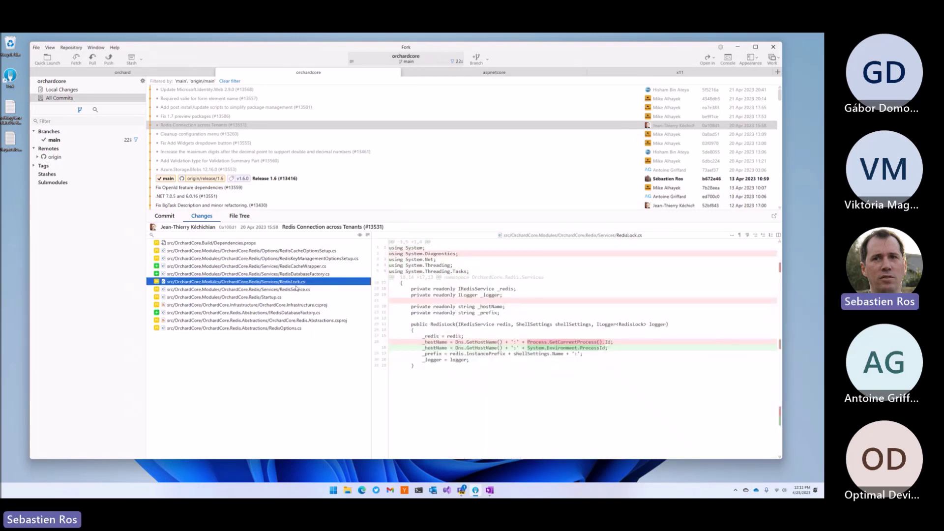
{"action": "left_click_drag", "start_coordinate": [527, 347], "coordinate": [608, 347]}
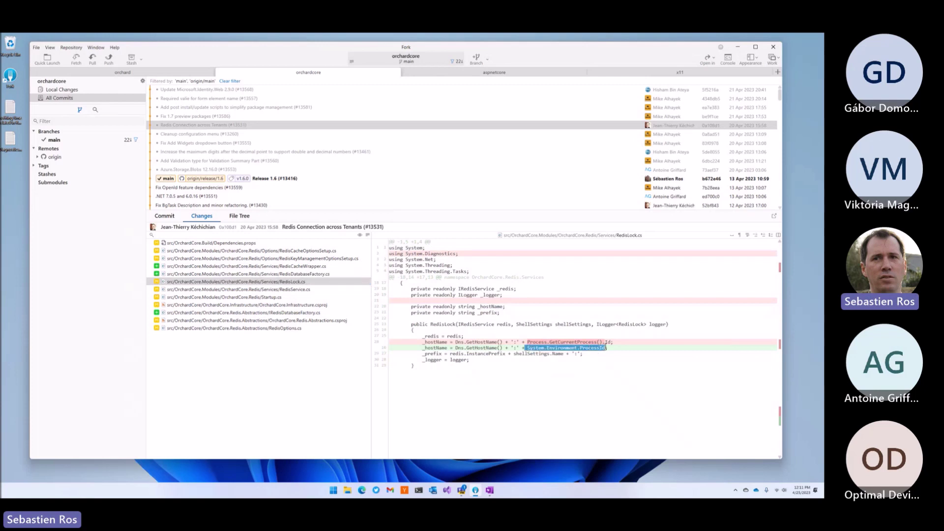
Step: Inspect RedisService.cs's ConnectAsync and _factory call, then the IRedisDatabaseFactory CreateAsync method returning IDatabase
{"action": "left_click", "coordinate": [306, 289]}
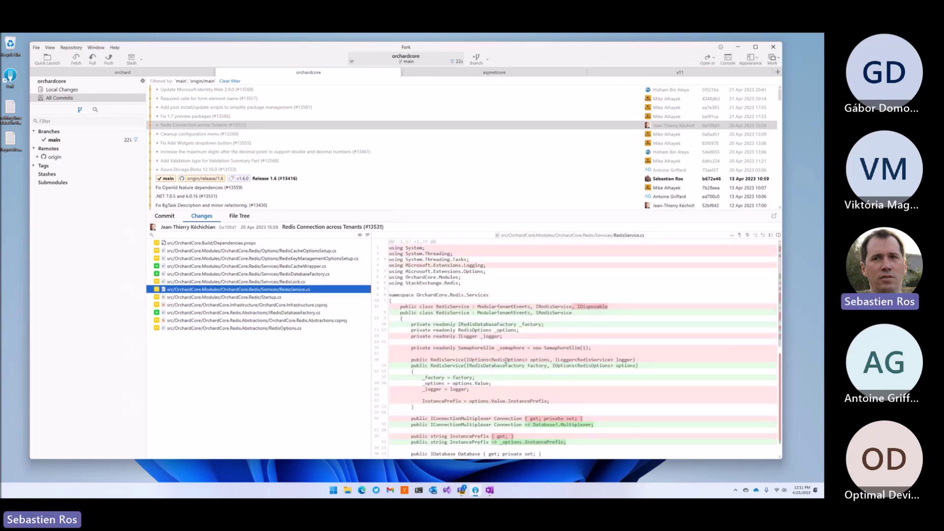
{"action": "scroll", "coordinate": [506, 361], "scroll_direction": "down", "scroll_amount": 3}
{"action": "scroll", "coordinate": [524, 359], "scroll_direction": "down", "scroll_amount": 3}
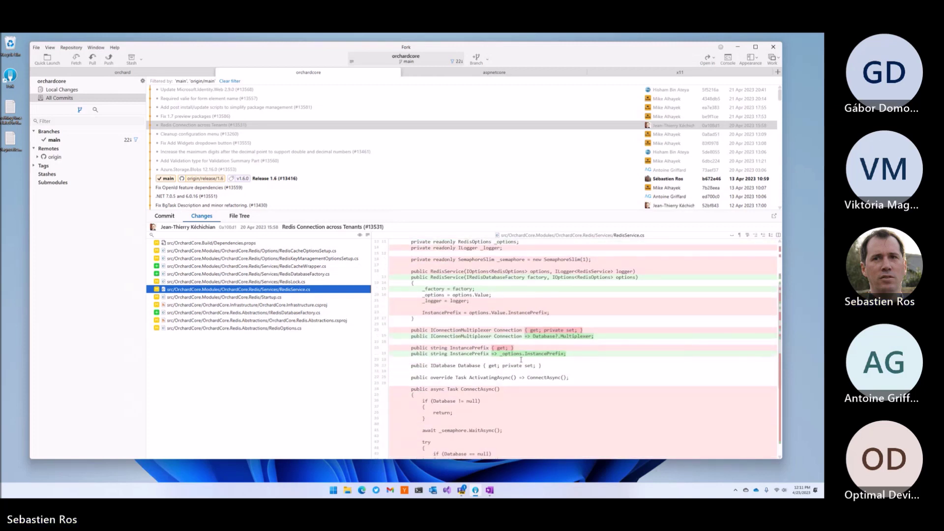
{"action": "scroll", "coordinate": [539, 357], "scroll_direction": "down", "scroll_amount": 2}
{"action": "scroll", "coordinate": [539, 357], "scroll_direction": "down", "scroll_amount": 3}
{"action": "left_click", "coordinate": [546, 339]}
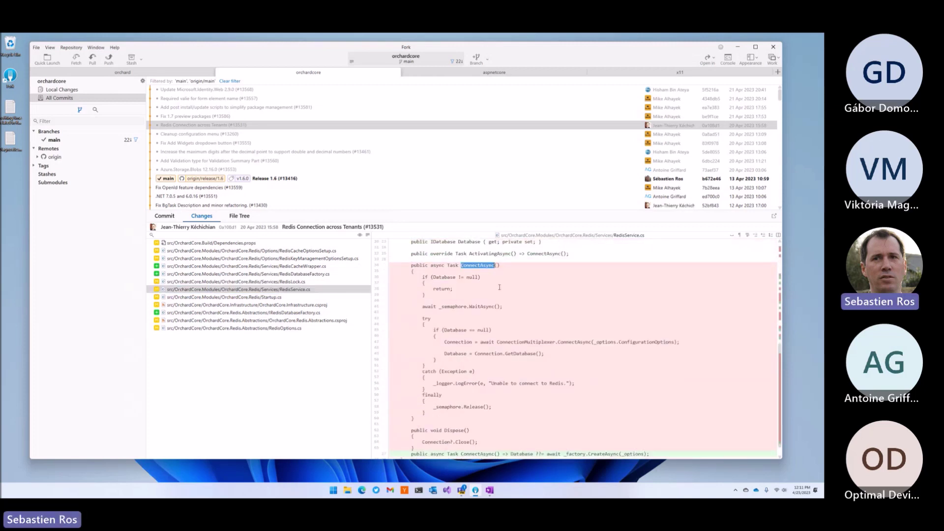
{"action": "scroll", "coordinate": [546, 329], "scroll_direction": "down", "scroll_amount": 1}
{"action": "double_click", "coordinate": [574, 438]}
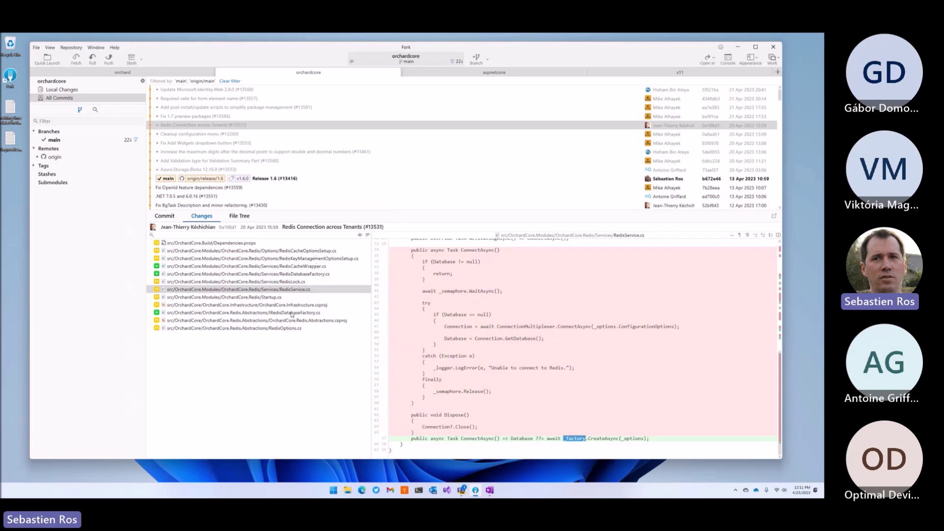
{"action": "left_click", "coordinate": [296, 312]}
{"action": "double_click", "coordinate": [464, 306]}
{"action": "double_click", "coordinate": [427, 307]}
{"action": "double_click", "coordinate": [464, 306]}
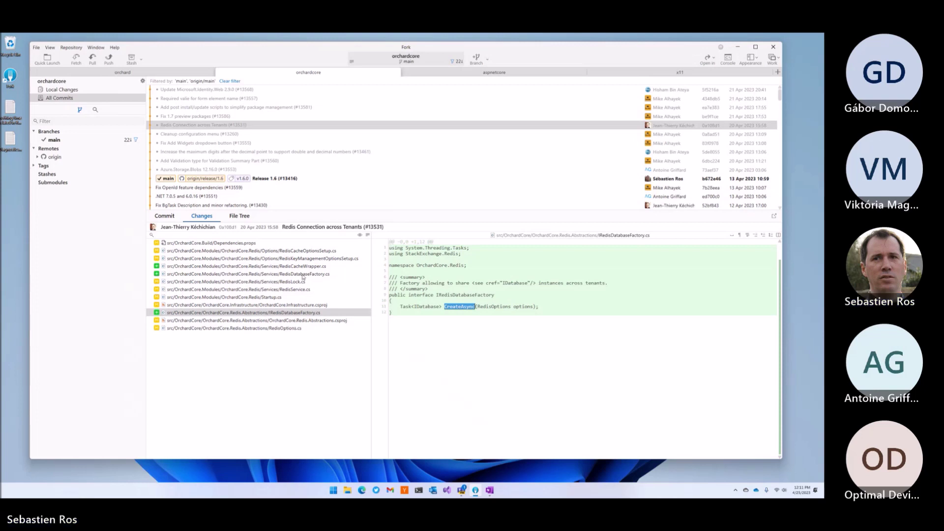
Step: Show RedisDatabaseFactory.cs and mark its ConcurrentDictionary field with string keys and IDatabase values
{"action": "left_click", "coordinate": [244, 274]}
{"action": "scroll", "coordinate": [596, 317], "scroll_direction": "down", "scroll_amount": 1}
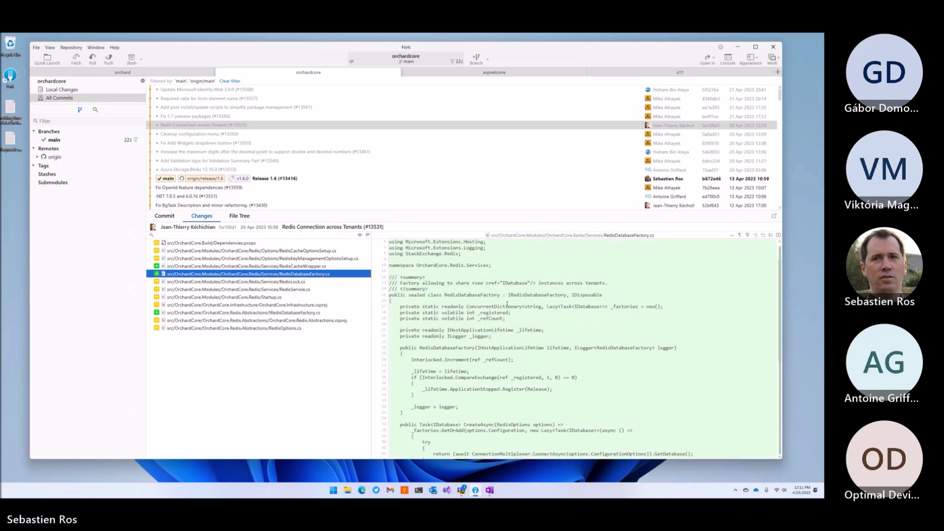
{"action": "double_click", "coordinate": [507, 306]}
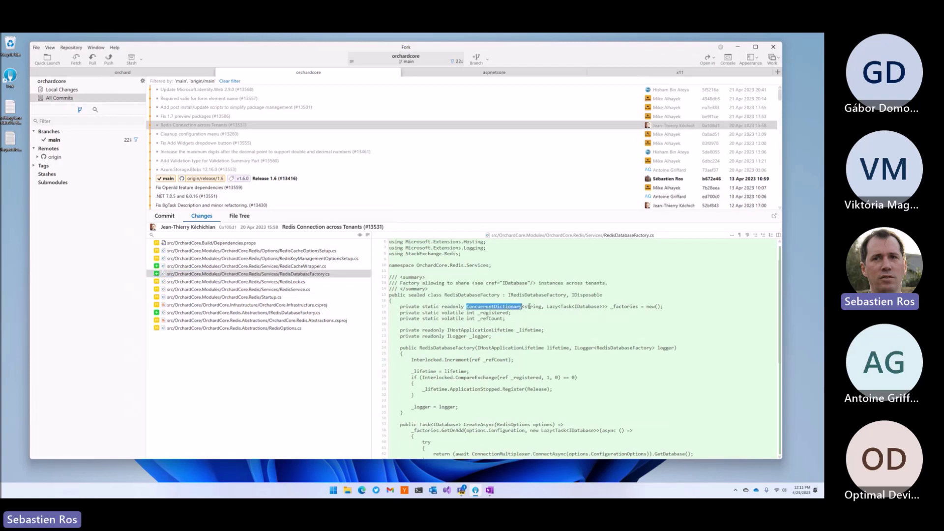
{"action": "double_click", "coordinate": [532, 307]}
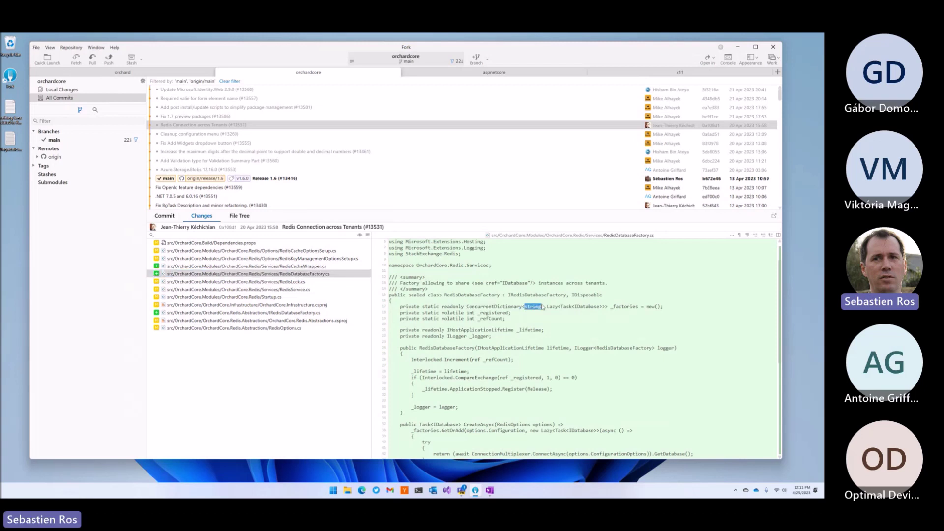
{"action": "double_click", "coordinate": [588, 306]}
{"action": "scroll", "coordinate": [483, 325], "scroll_direction": "down", "scroll_amount": 1}
{"action": "scroll", "coordinate": [492, 327], "scroll_direction": "down", "scroll_amount": 1}
{"action": "scroll", "coordinate": [514, 331], "scroll_direction": "down", "scroll_amount": 1}
{"action": "scroll", "coordinate": [514, 330], "scroll_direction": "down", "scroll_amount": 2}
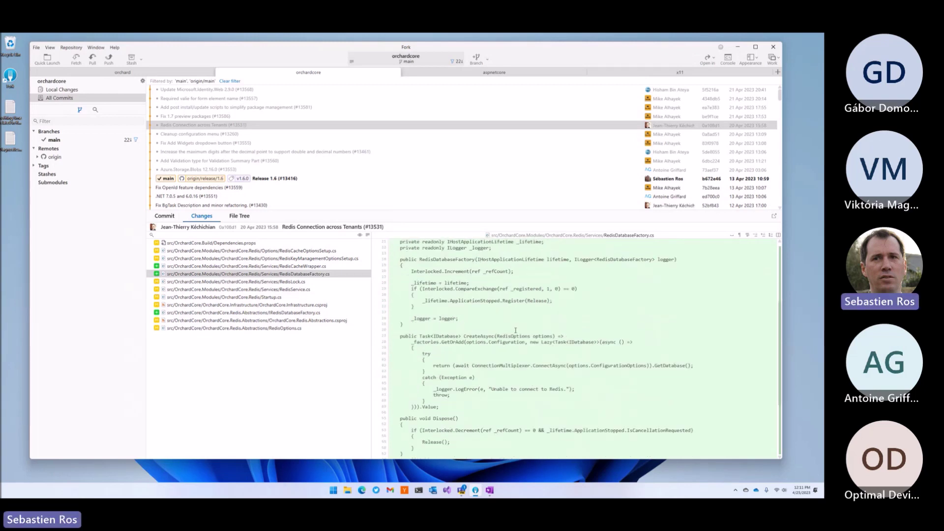
{"action": "scroll", "coordinate": [515, 330], "scroll_direction": "down", "scroll_amount": 1}
{"action": "scroll", "coordinate": [515, 330], "scroll_direction": "down", "scroll_amount": 1}
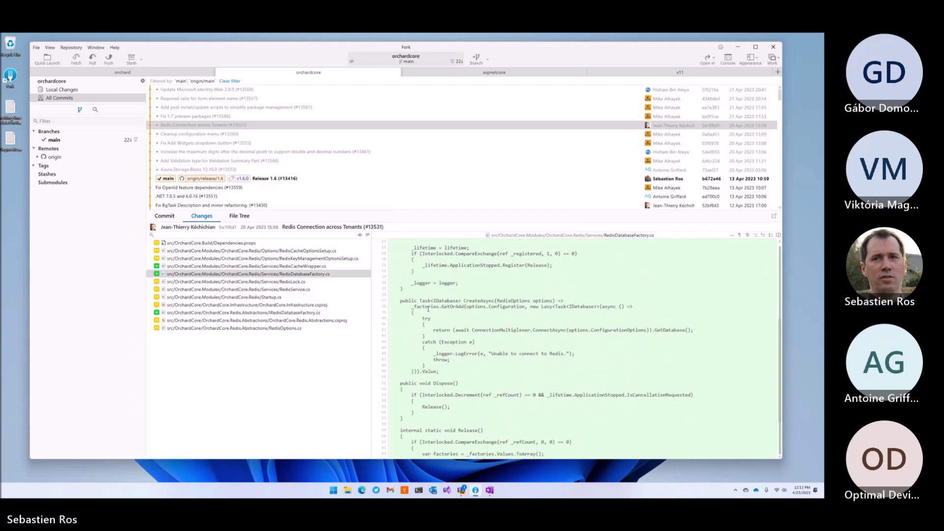
Step: Walk through CreateAsync: _factories, the Lazy<Task<IDatabase>> wrapper, Configuration key, ConnectAsync and GetOrAdd
{"action": "double_click", "coordinate": [428, 307]}
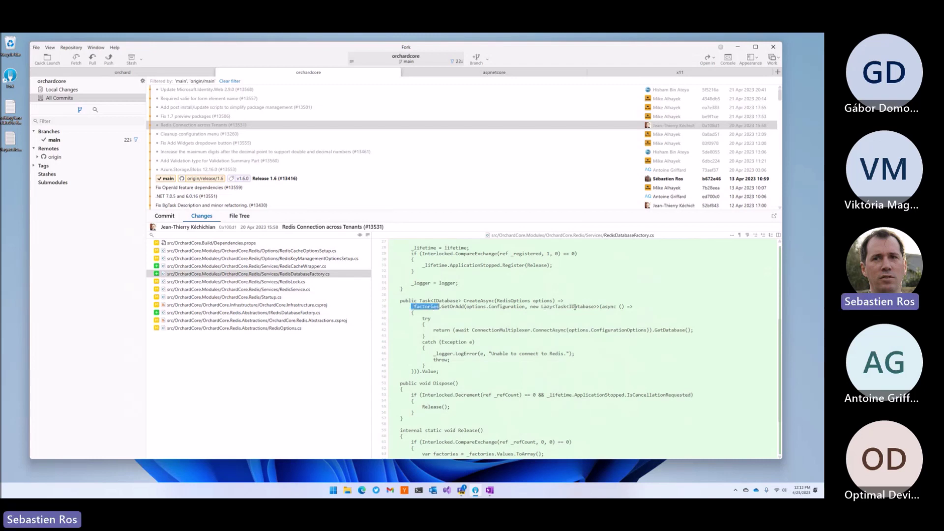
{"action": "left_click_drag", "start_coordinate": [541, 307], "coordinate": [597, 307]}
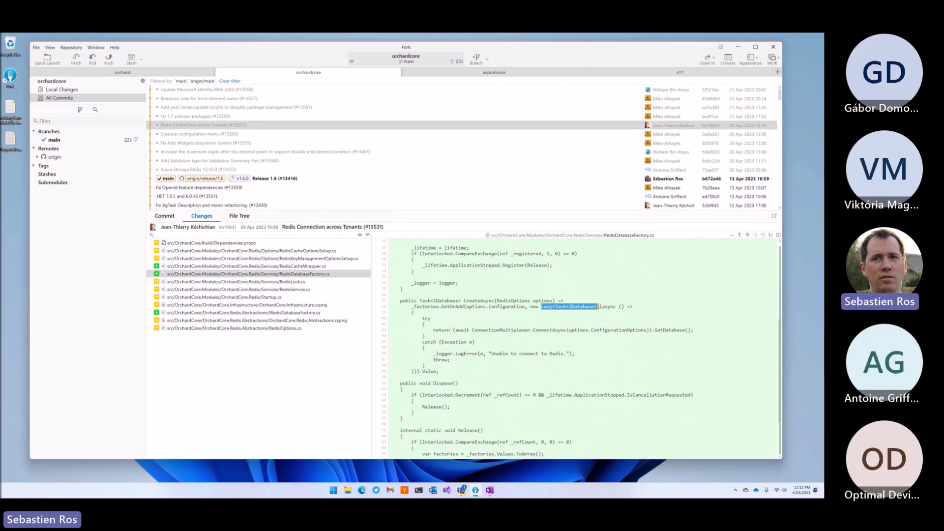
{"action": "double_click", "coordinate": [500, 308]}
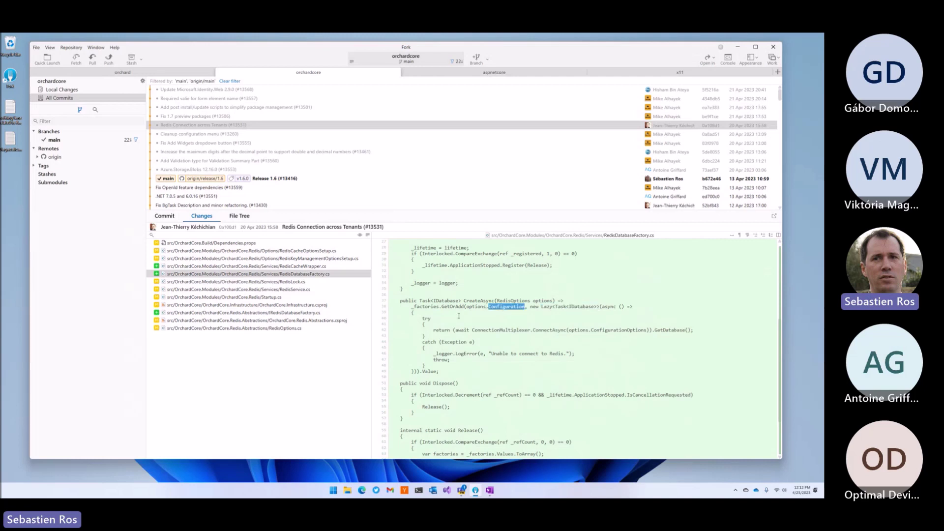
{"action": "left_click_drag", "start_coordinate": [530, 309], "coordinate": [546, 355]}
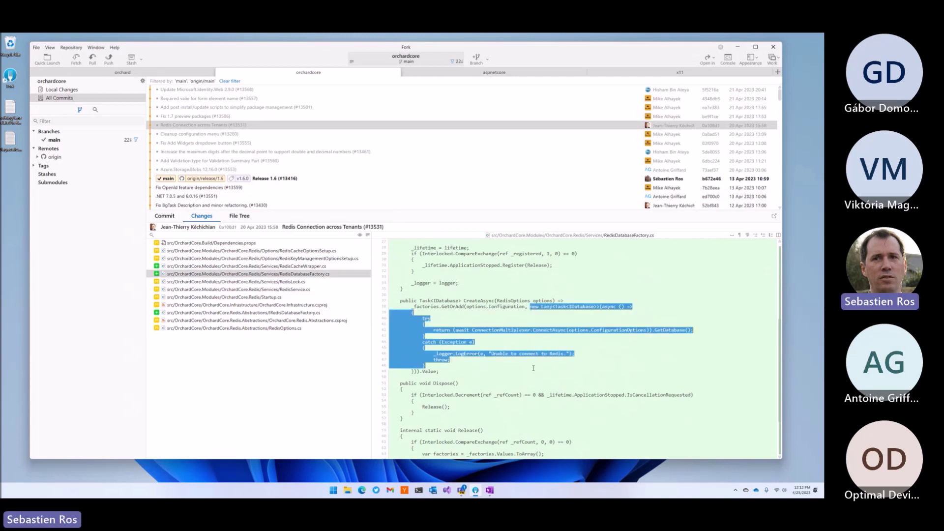
{"action": "left_click", "coordinate": [546, 354]}
{"action": "double_click", "coordinate": [551, 329]}
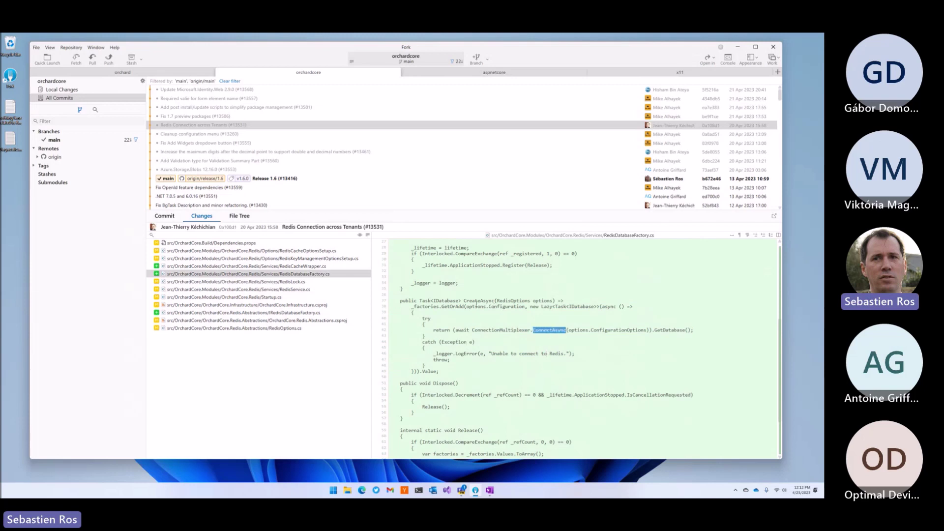
{"action": "double_click", "coordinate": [462, 306]}
{"action": "left_click_drag", "start_coordinate": [419, 315], "coordinate": [519, 353]}
Step: Examine the static Release method, the Decrement call in Dispose, and Release's CompareExchange call
{"action": "left_click", "coordinate": [519, 352]}
{"action": "scroll", "coordinate": [571, 333], "scroll_direction": "down", "scroll_amount": 3}
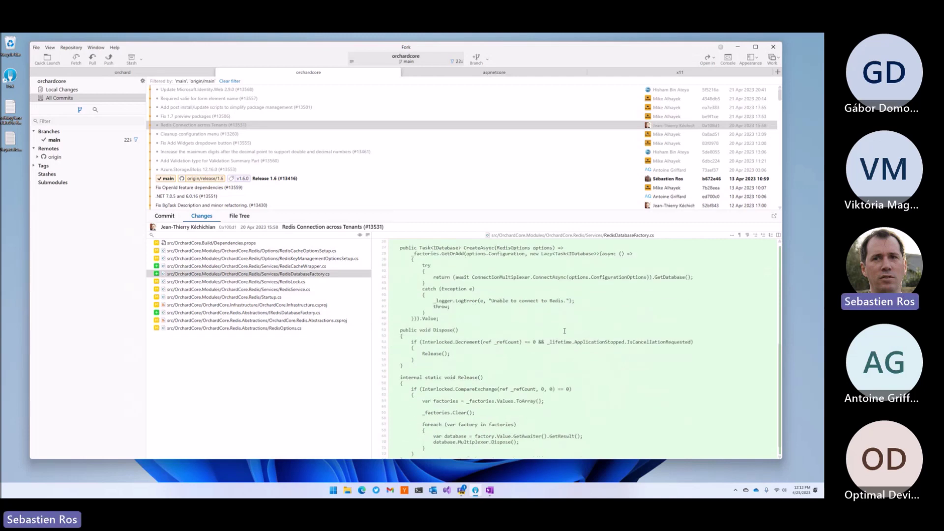
{"action": "scroll", "coordinate": [565, 331], "scroll_direction": "down", "scroll_amount": 1}
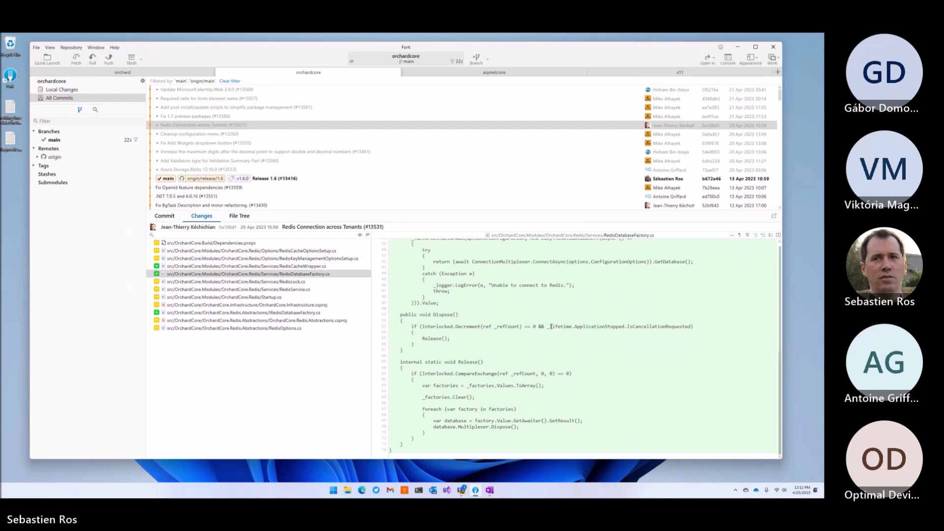
{"action": "double_click", "coordinate": [433, 361]}
{"action": "double_click", "coordinate": [467, 361]}
{"action": "scroll", "coordinate": [558, 359], "scroll_direction": "up", "scroll_amount": 3}
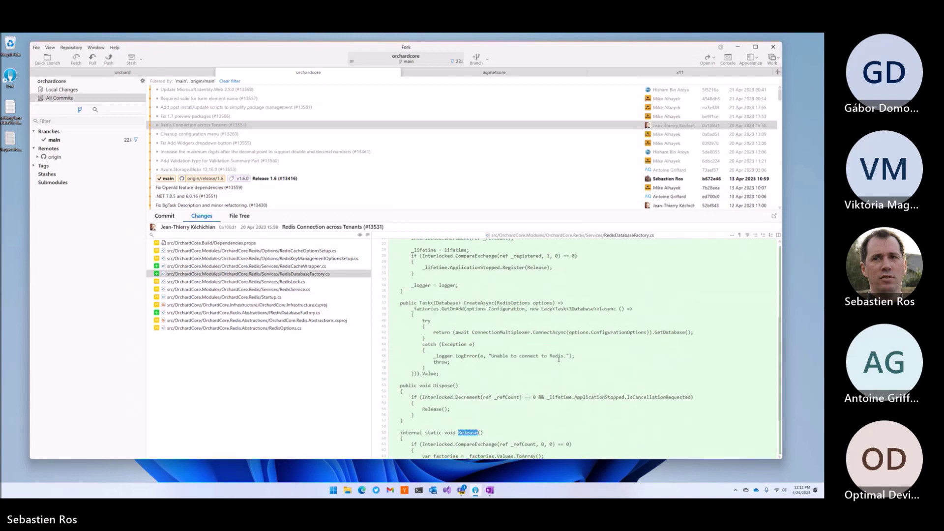
{"action": "scroll", "coordinate": [558, 359], "scroll_direction": "up", "scroll_amount": 2}
{"action": "scroll", "coordinate": [558, 359], "scroll_direction": "up", "scroll_amount": 2}
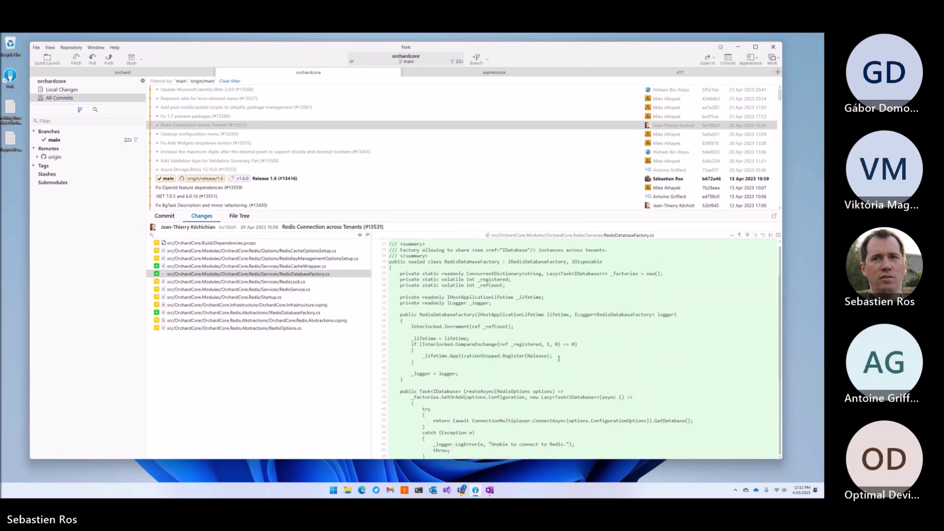
{"action": "scroll", "coordinate": [558, 357], "scroll_direction": "down", "scroll_amount": 6}
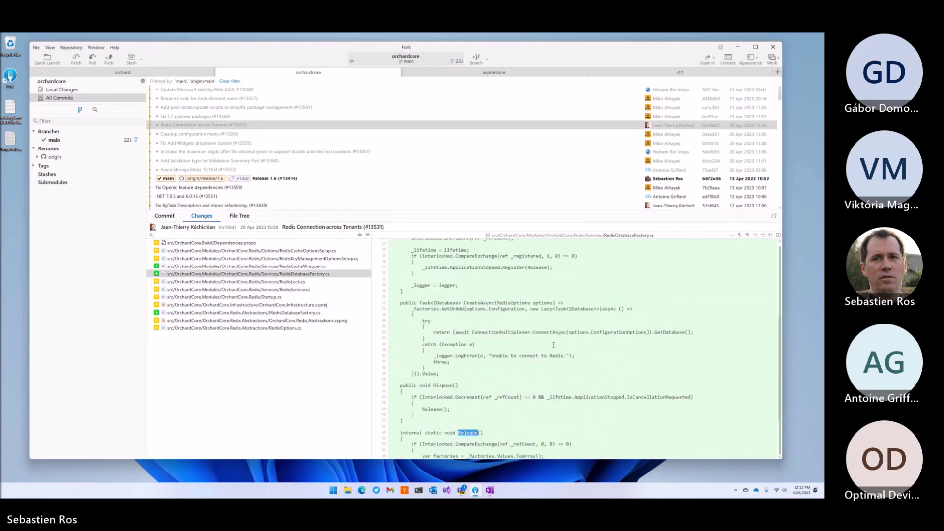
{"action": "triple_click", "coordinate": [471, 380]}
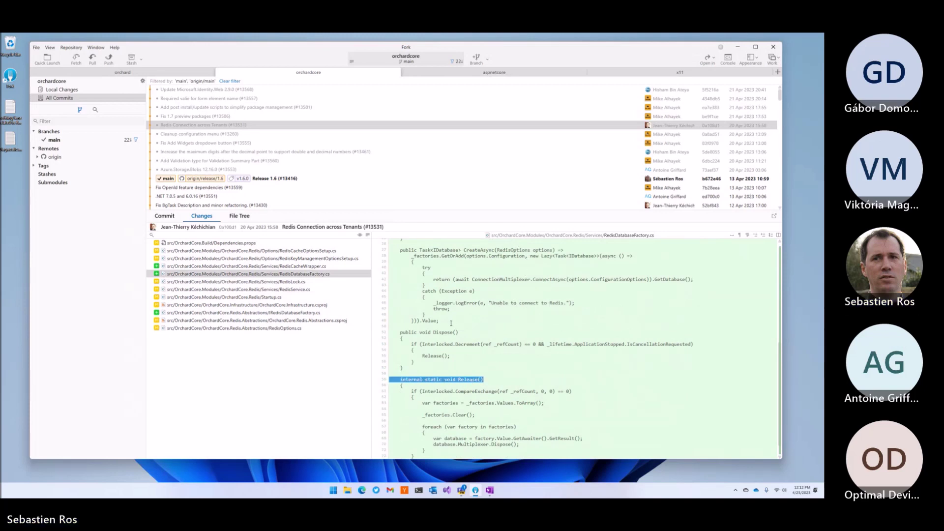
{"action": "double_click", "coordinate": [469, 380]}
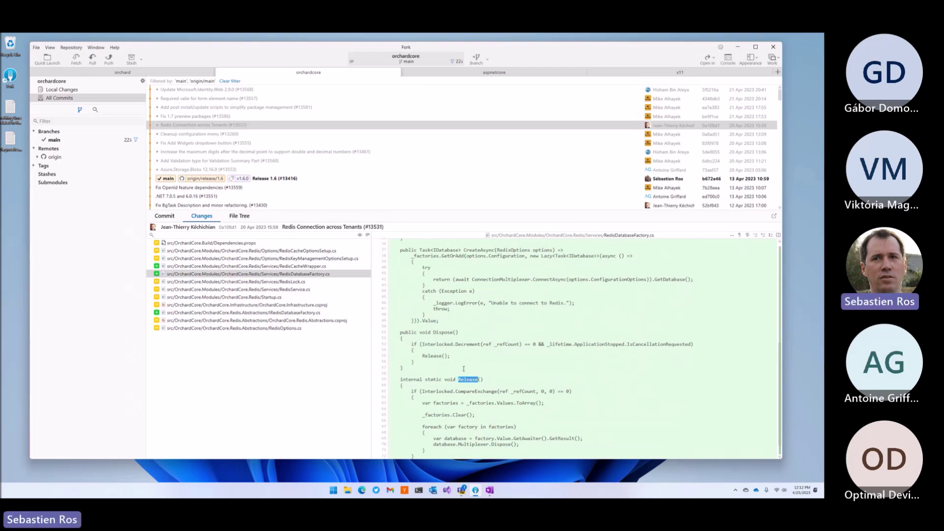
{"action": "double_click", "coordinate": [467, 344]}
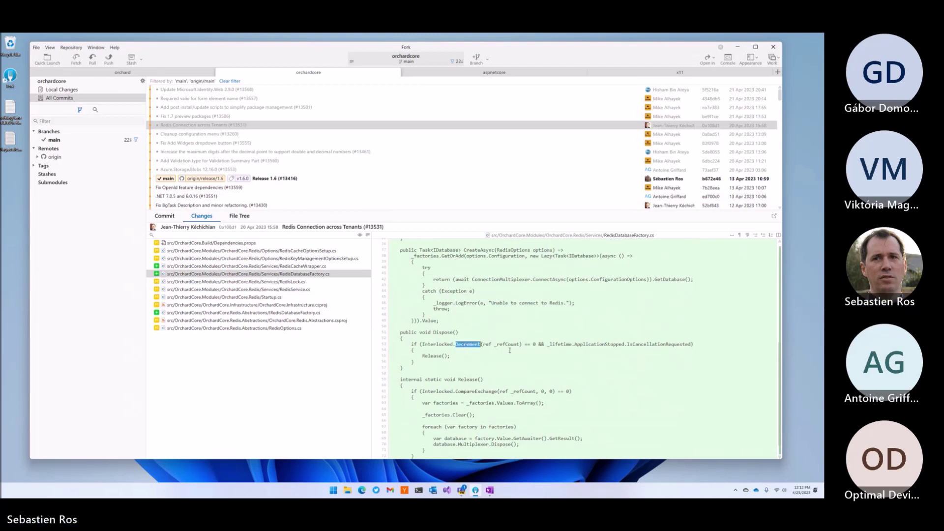
{"action": "double_click", "coordinate": [479, 390]}
Step: Trace the release loop's ToArray, _factories Clear, and Multiplexer Dispose calls on the database variable
{"action": "left_click", "coordinate": [508, 406]}
{"action": "double_click", "coordinate": [525, 403]}
{"action": "double_click", "coordinate": [459, 415]}
{"action": "double_click", "coordinate": [444, 444]}
{"action": "double_click", "coordinate": [473, 443]}
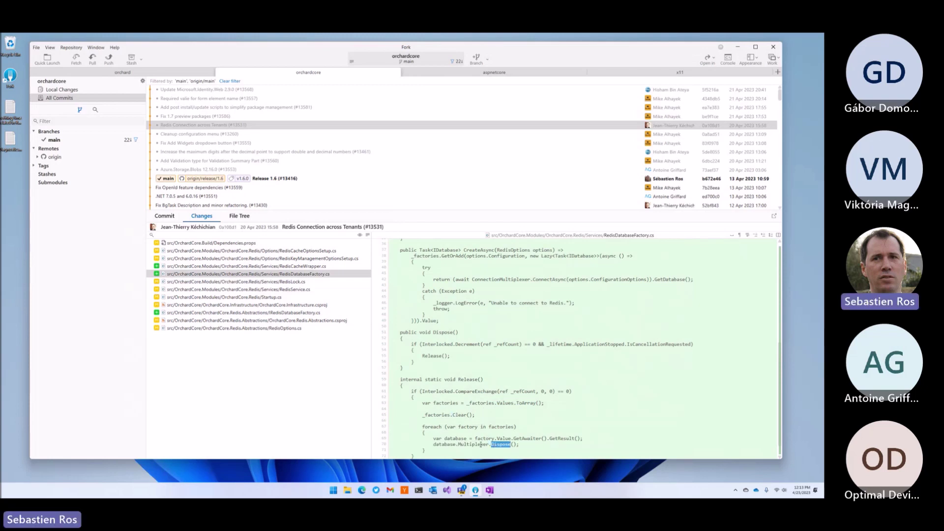
{"action": "double_click", "coordinate": [475, 444]}
{"action": "double_click", "coordinate": [446, 444]}
{"action": "double_click", "coordinate": [445, 444]}
{"action": "left_click", "coordinate": [465, 385]}
{"action": "double_click", "coordinate": [461, 380]}
{"action": "scroll", "coordinate": [534, 396], "scroll_direction": "up", "scroll_amount": 1}
{"action": "scroll", "coordinate": [534, 396], "scroll_direction": "up", "scroll_amount": 3}
{"action": "scroll", "coordinate": [533, 396], "scroll_direction": "up", "scroll_amount": 2}
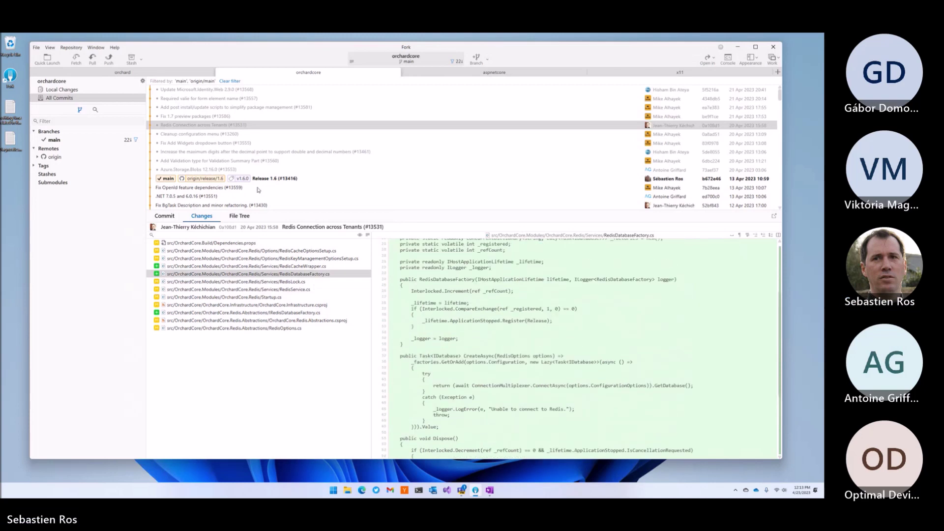
Step: Check the Fix 1.7 preview packages version-prefix bump, then open the post install/update scripts commit
{"action": "left_click", "coordinate": [200, 117]}
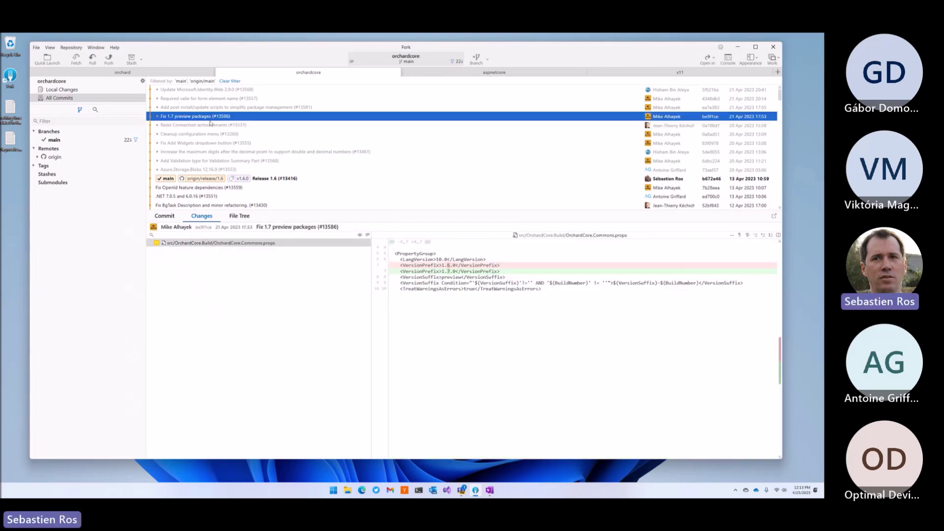
{"action": "left_click", "coordinate": [448, 271]}
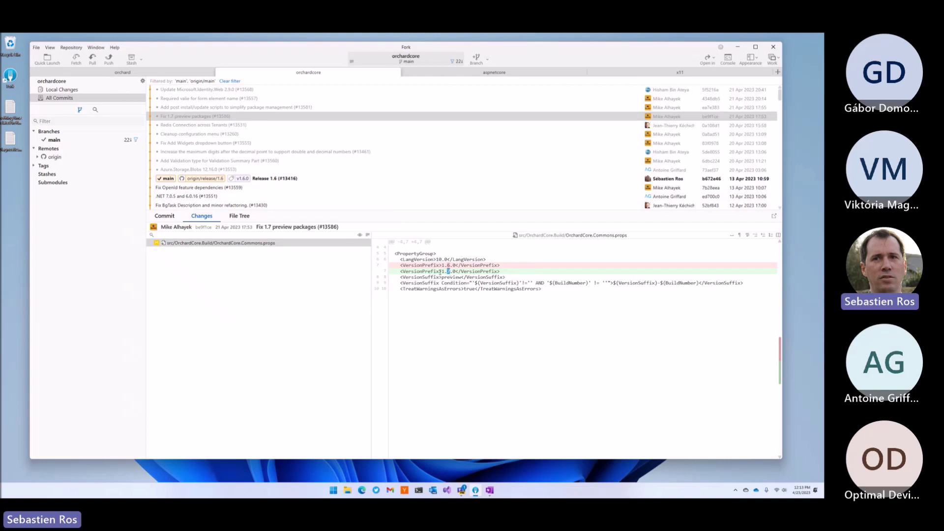
{"action": "left_click_drag", "start_coordinate": [443, 272], "coordinate": [468, 272]}
{"action": "left_click", "coordinate": [212, 111]}
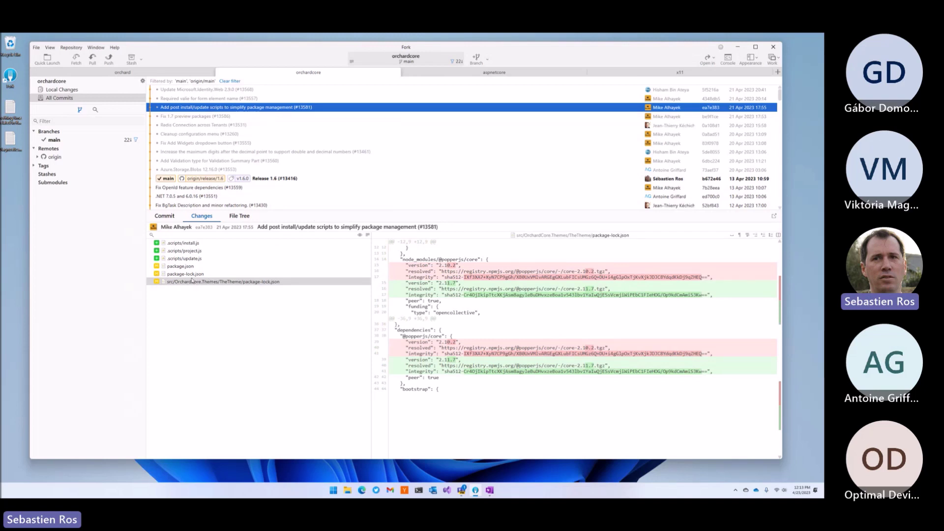
Step: Review the package-lock.json and package.json's four new scripts, plus update.js's Themes folder pattern
{"action": "left_click", "coordinate": [193, 275]}
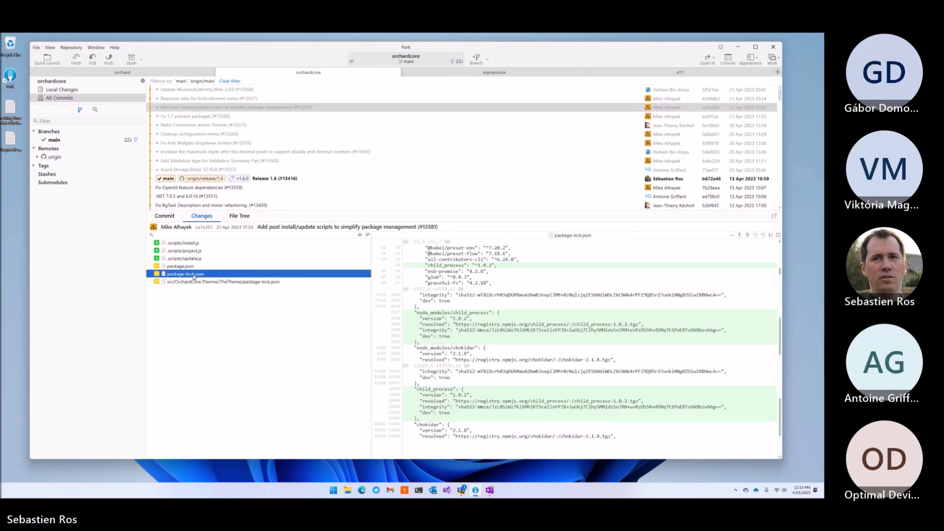
{"action": "left_click", "coordinate": [194, 265]}
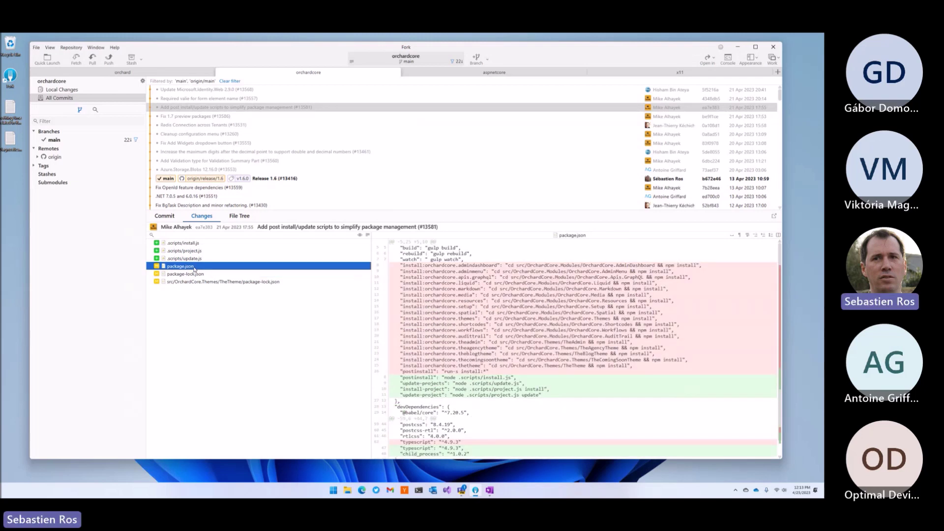
{"action": "left_click_drag", "start_coordinate": [398, 377], "coordinate": [537, 395]}
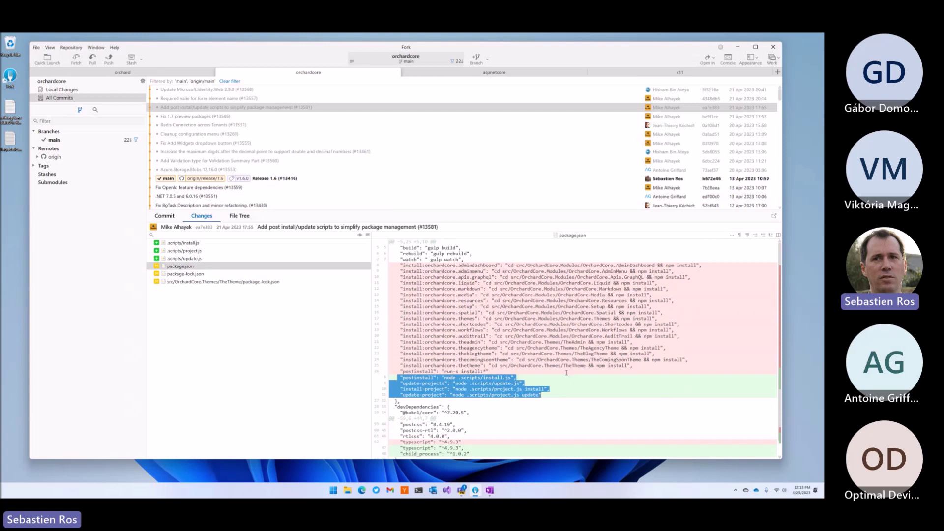
{"action": "scroll", "coordinate": [568, 367], "scroll_direction": "down", "scroll_amount": 1}
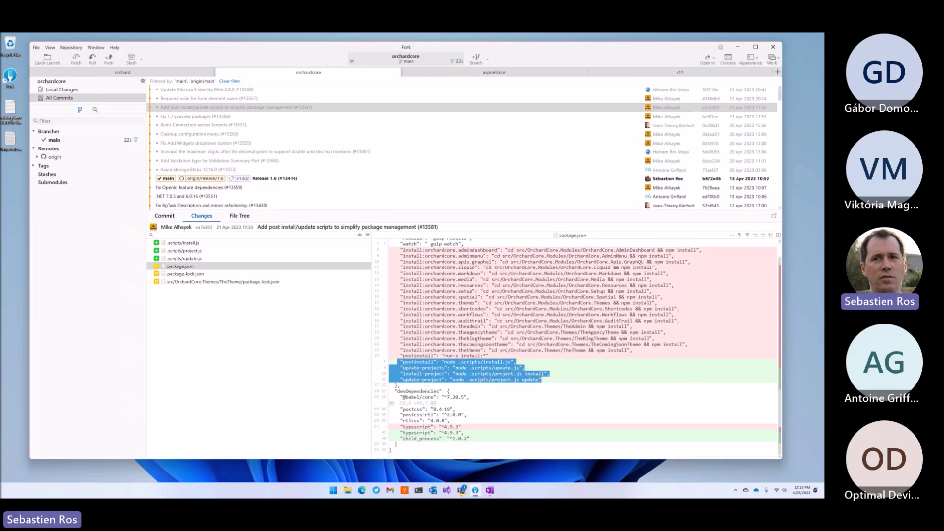
{"action": "left_click", "coordinate": [519, 375]}
{"action": "left_click_drag", "start_coordinate": [460, 362], "coordinate": [518, 362]}
{"action": "left_click", "coordinate": [184, 259]}
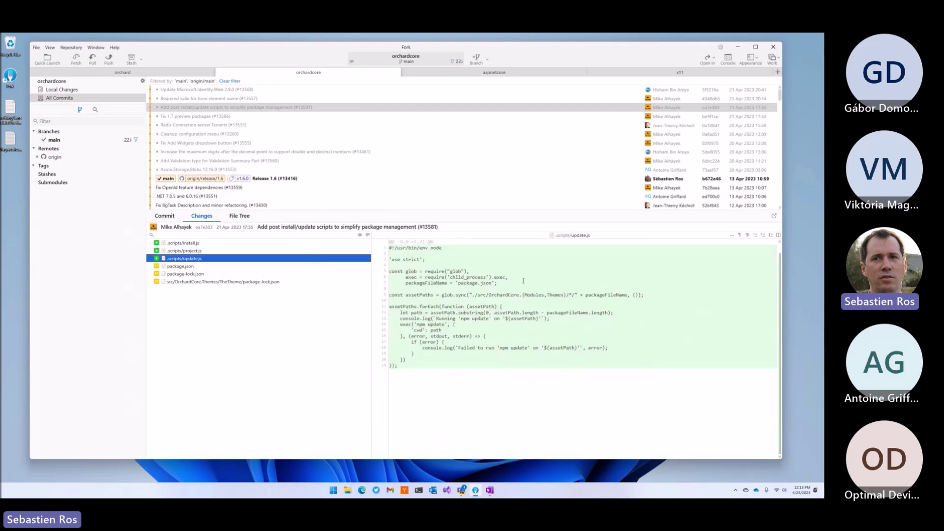
{"action": "double_click", "coordinate": [531, 295]}
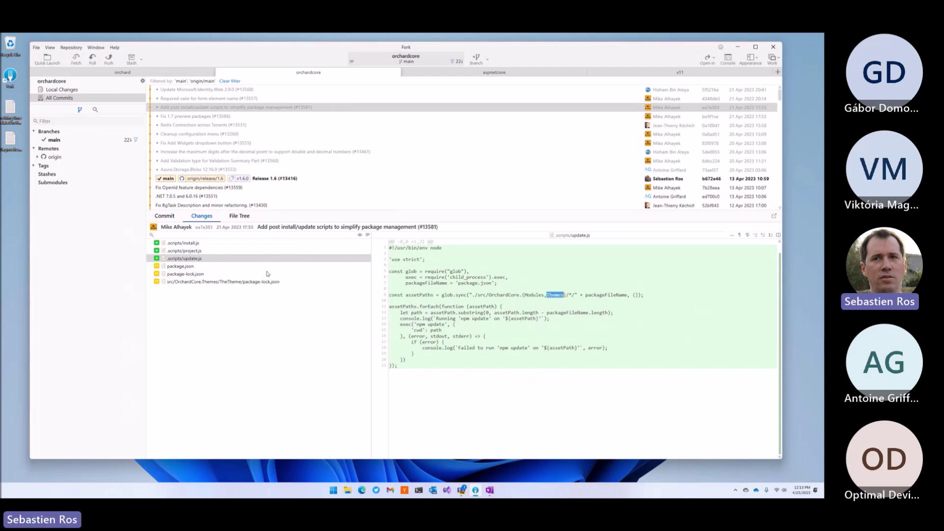
Step: Compare package.json's removed per-module install commands with the added postinstall and update-project scripts
{"action": "left_click", "coordinate": [181, 268]}
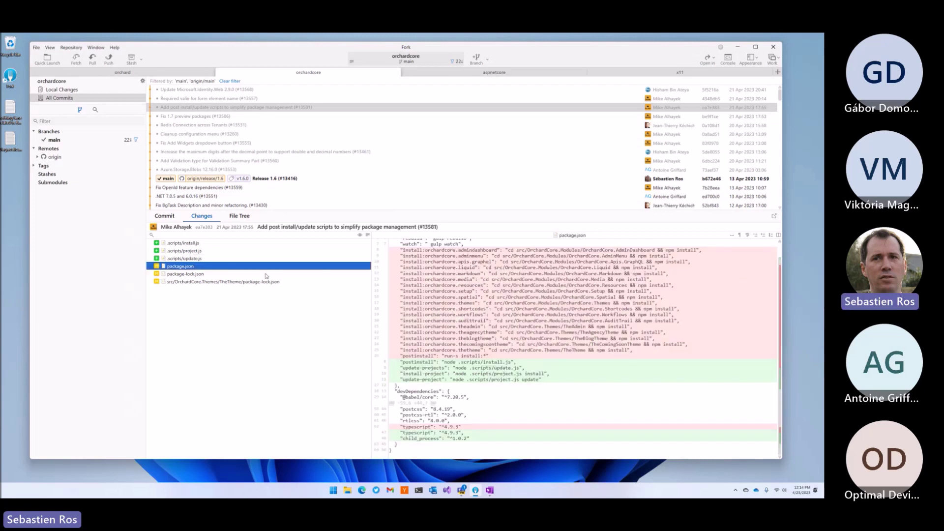
{"action": "left_click_drag", "start_coordinate": [403, 266], "coordinate": [687, 361]}
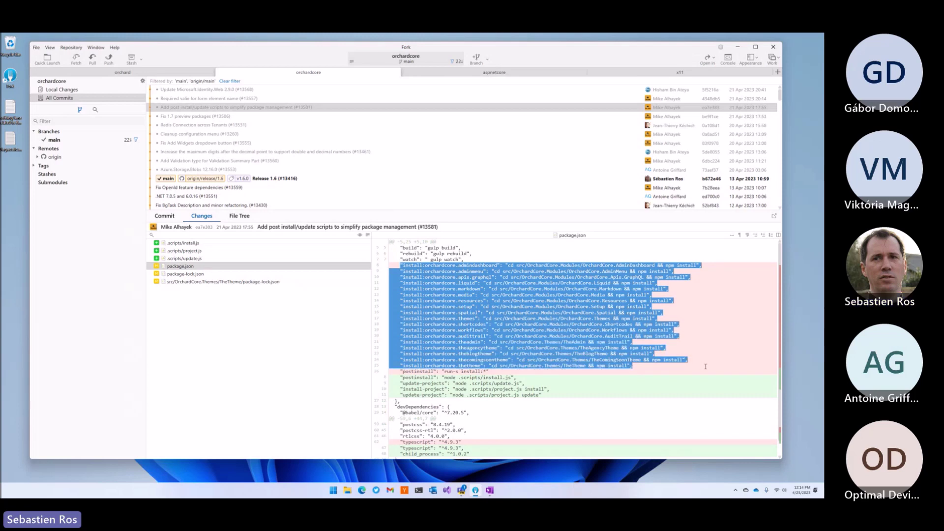
{"action": "left_click", "coordinate": [561, 340]}
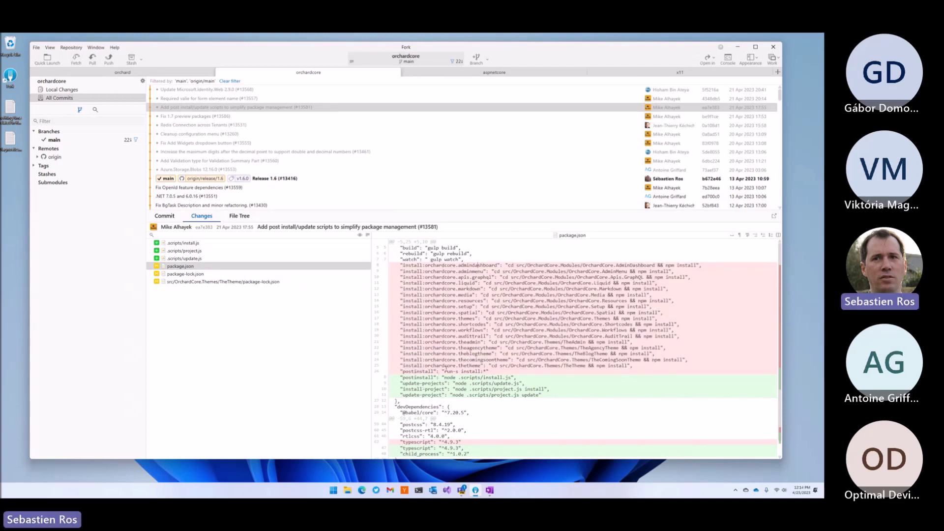
{"action": "double_click", "coordinate": [415, 265]}
{"action": "double_click", "coordinate": [483, 266]}
{"action": "left_click_drag", "start_coordinate": [397, 376], "coordinate": [575, 393]}
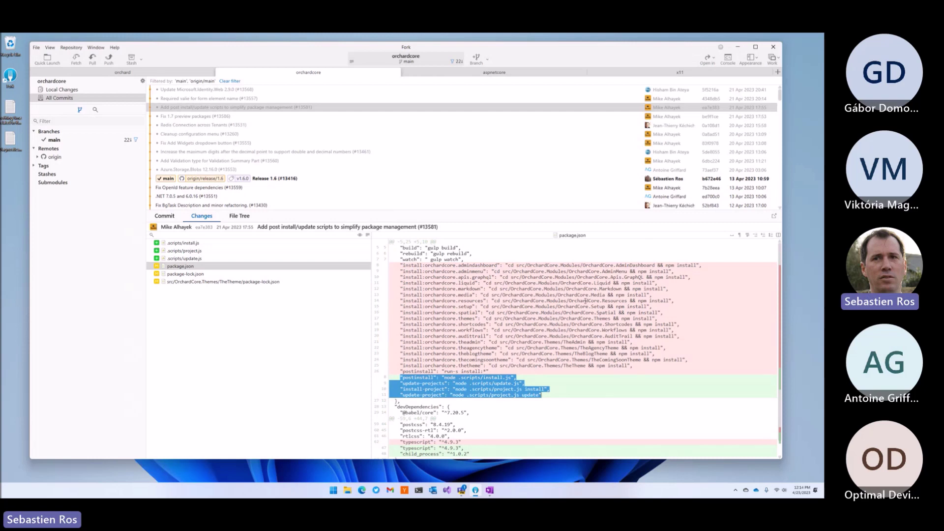
Step: Check the package-lock.json files and install.js, then open the form element name requirement commit
{"action": "left_click", "coordinate": [190, 275]}
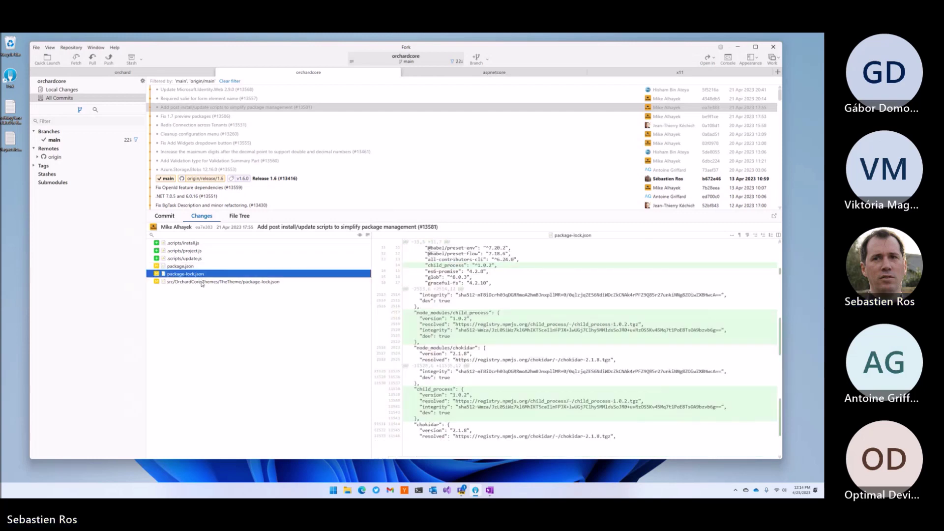
{"action": "left_click", "coordinate": [202, 282]}
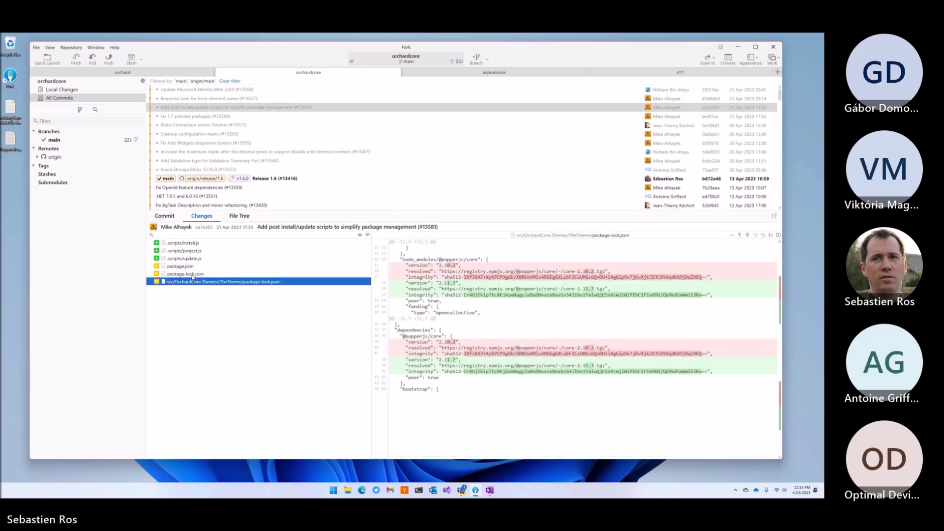
{"action": "left_click", "coordinate": [184, 244]}
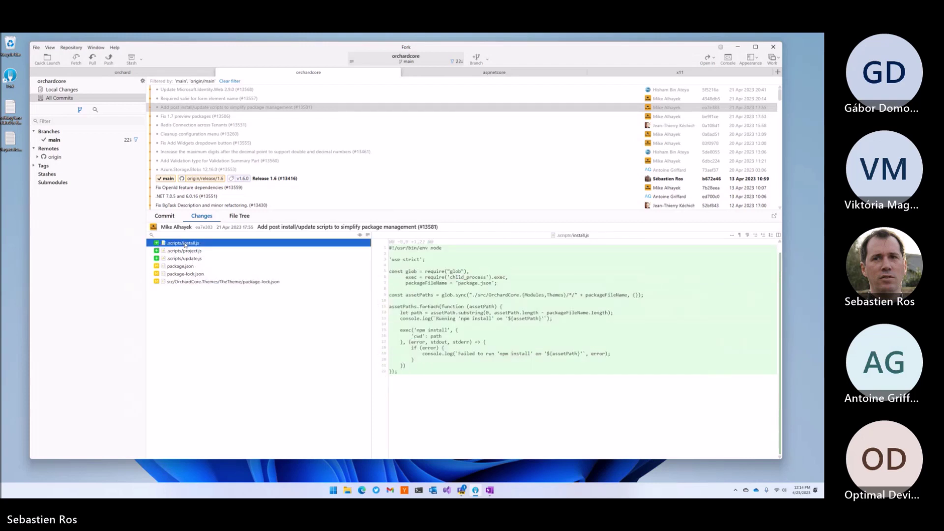
{"action": "left_click", "coordinate": [190, 98]}
{"action": "scroll", "coordinate": [254, 198], "scroll_direction": "up", "scroll_amount": 1}
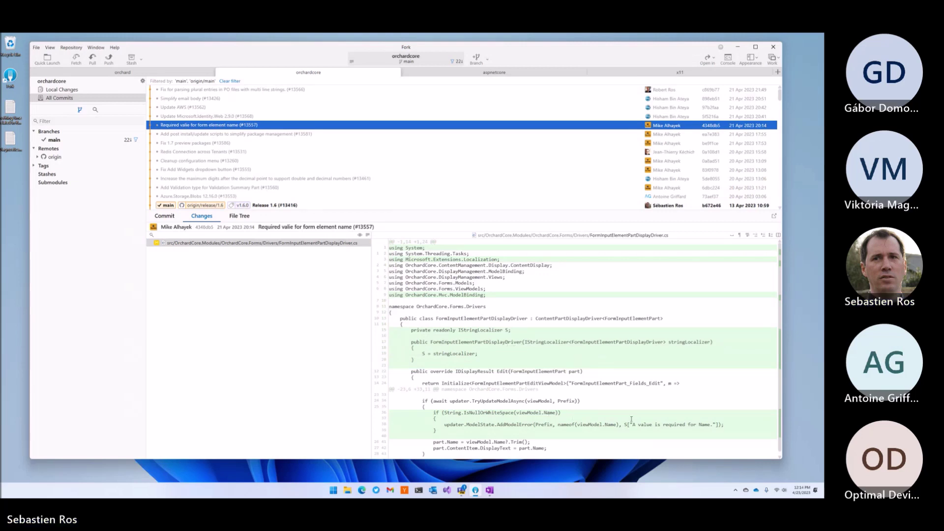
Step: Note the Name check in FormInputElementPartDisplayDriver, then move to the Simplify email body commit
{"action": "double_click", "coordinate": [705, 425]}
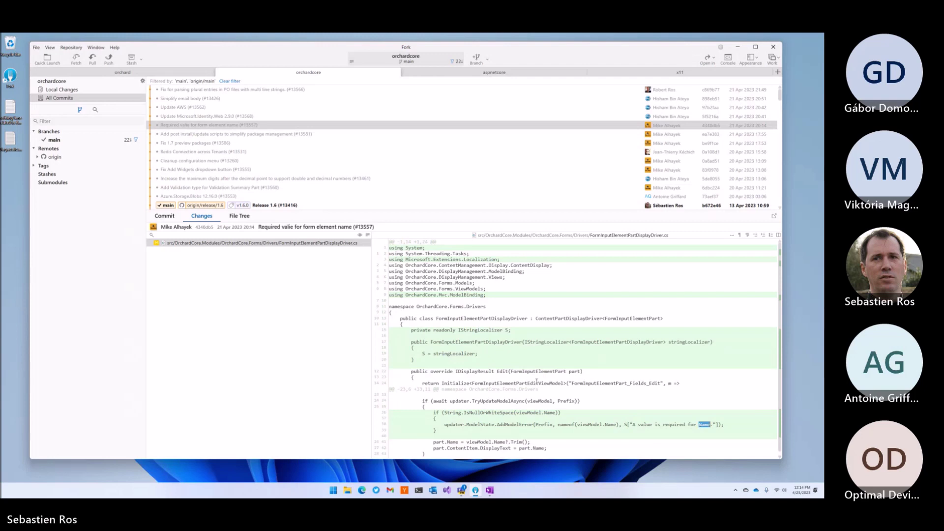
{"action": "double_click", "coordinate": [611, 424]}
{"action": "double_click", "coordinate": [474, 318]}
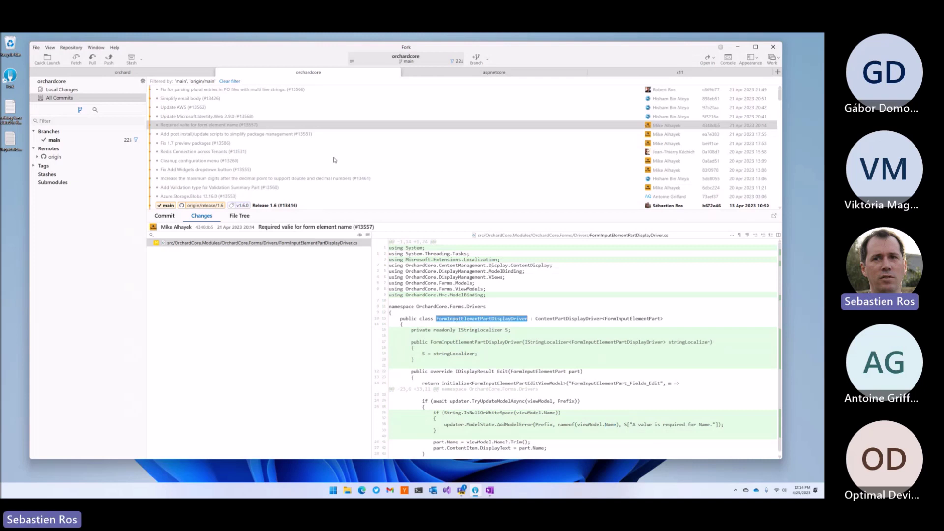
{"action": "left_click", "coordinate": [206, 117]}
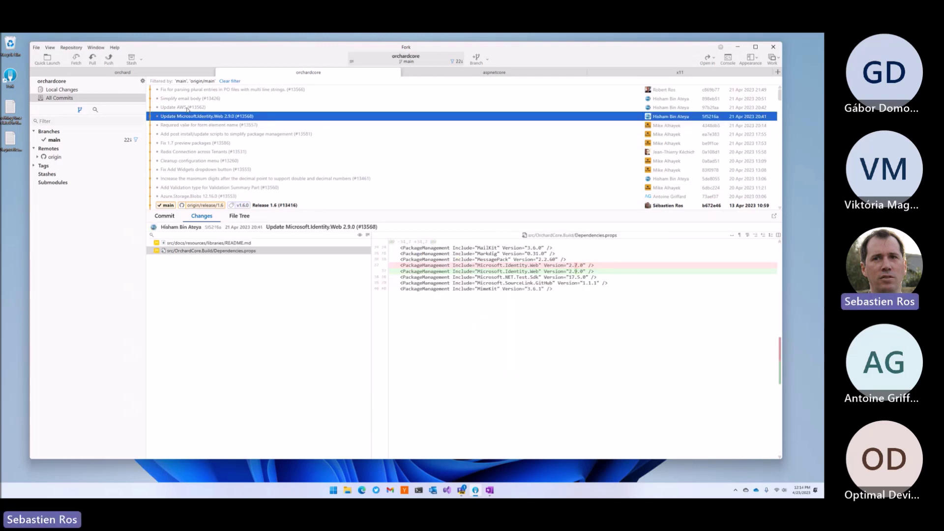
{"action": "key", "text": "Up"}
{"action": "key", "text": "Up"}
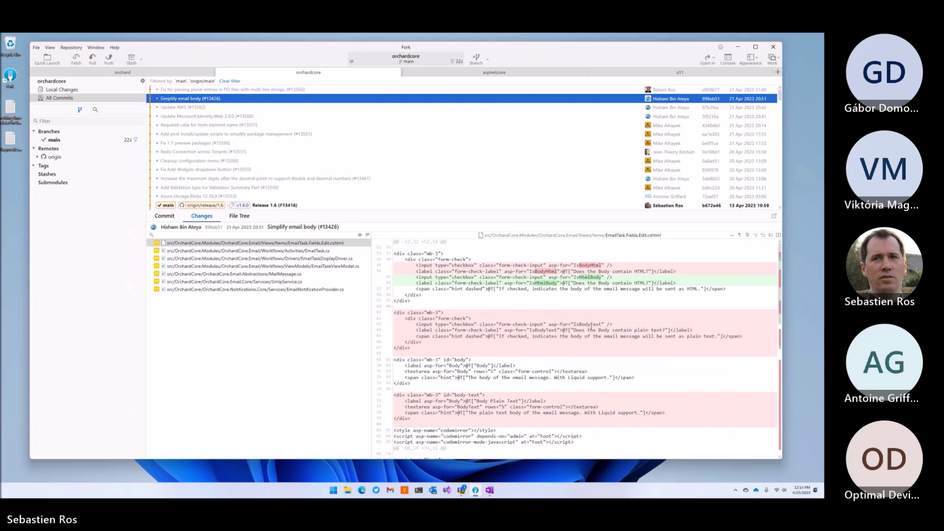
Step: Inspect the IsHtmlBody property in the template and EmailTask.cs, then open the PO plural-entries fix commit
{"action": "double_click", "coordinate": [543, 282]}
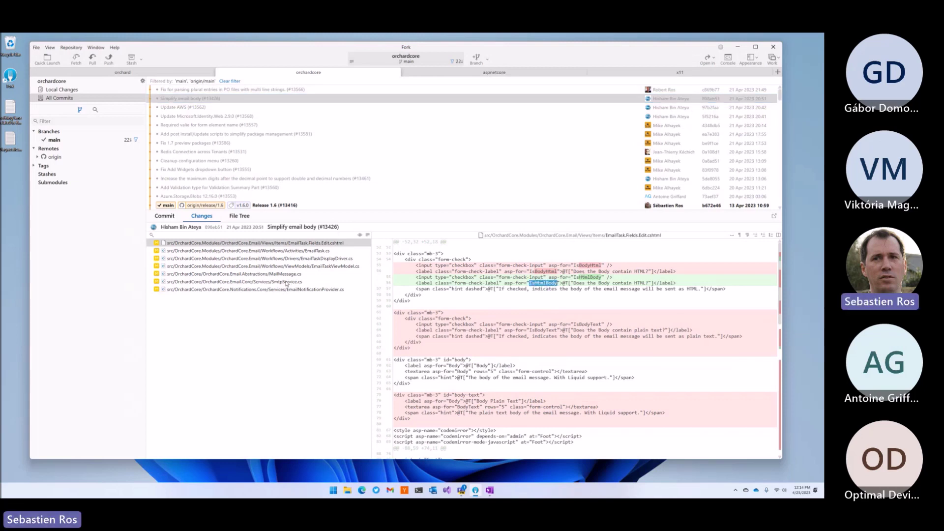
{"action": "left_click", "coordinate": [320, 254]}
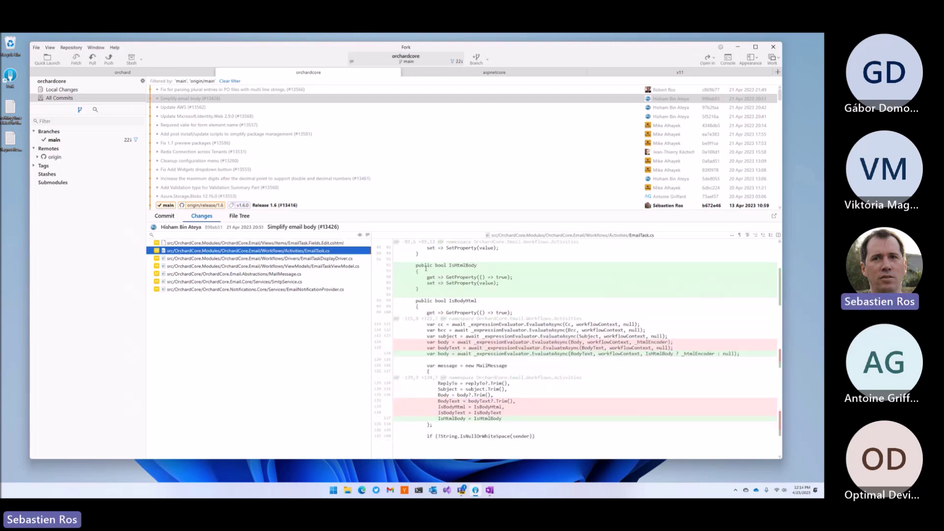
{"action": "left_click_drag", "start_coordinate": [415, 265], "coordinate": [505, 281]}
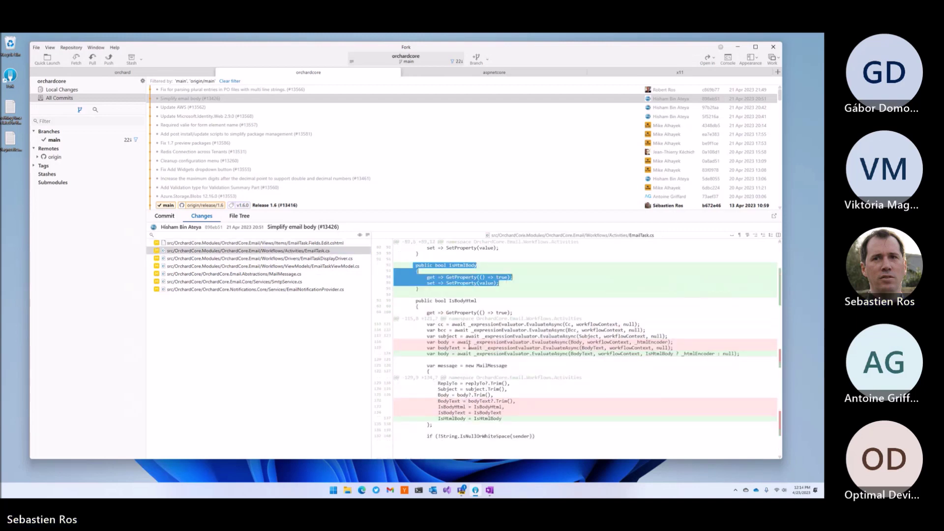
{"action": "left_click", "coordinate": [507, 346]}
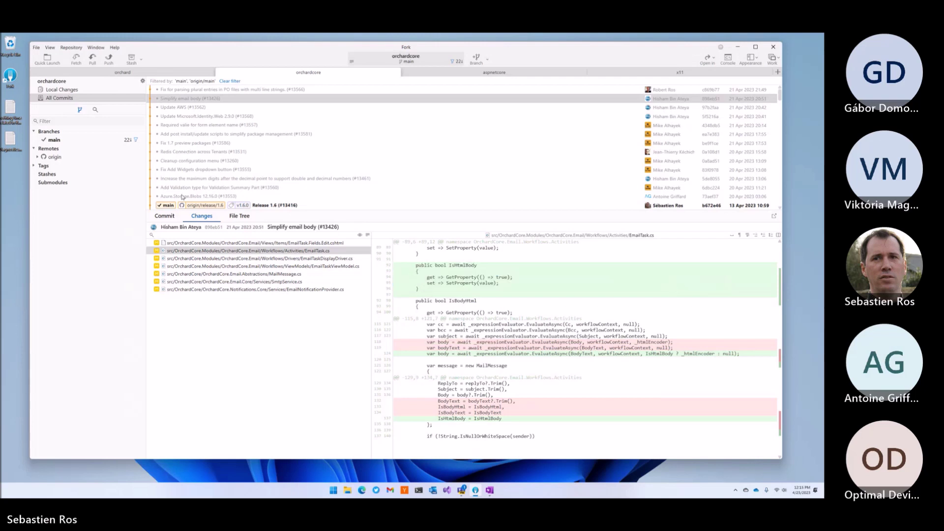
{"action": "left_click", "coordinate": [197, 92]}
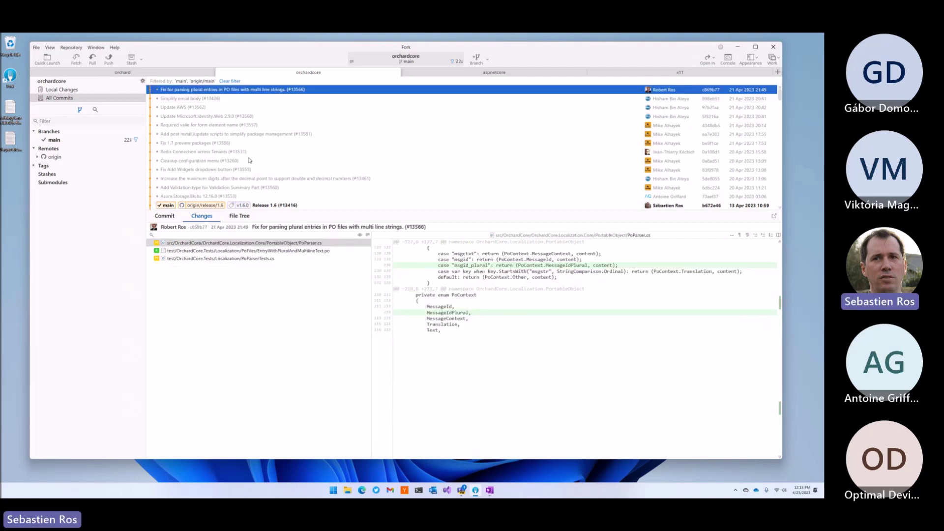
{"action": "scroll", "coordinate": [345, 96], "scroll_direction": "up", "scroll_amount": 2}
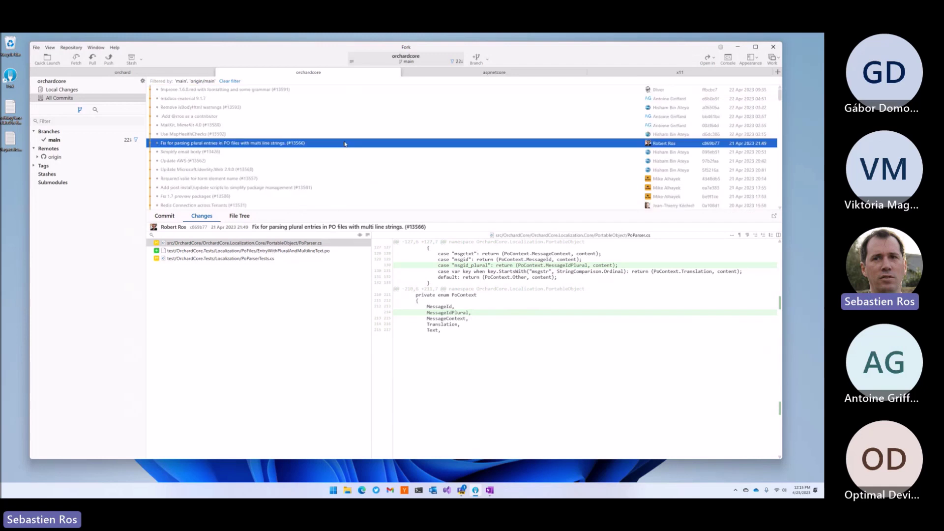
{"action": "scroll", "coordinate": [345, 97], "scroll_direction": "up", "scroll_amount": 1}
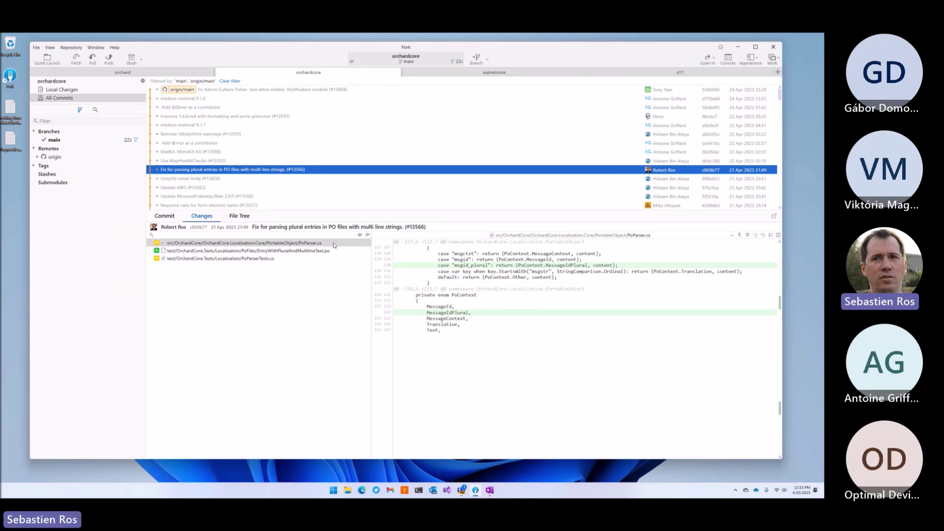
Step: Review msgid_plural and MessageIdPlural handling in PoParser.cs, the multi-line .po file, and PoParserTests.cs
{"action": "double_click", "coordinate": [465, 265]}
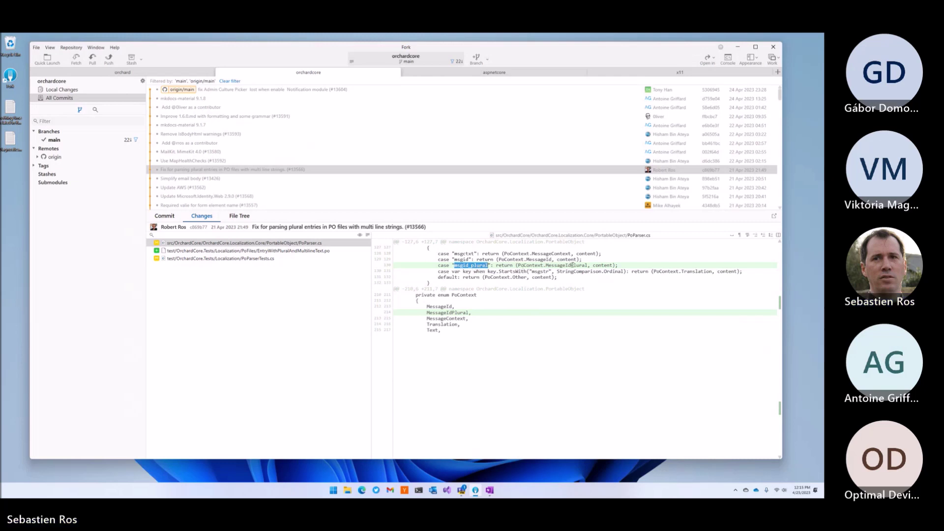
{"action": "double_click", "coordinate": [451, 312]}
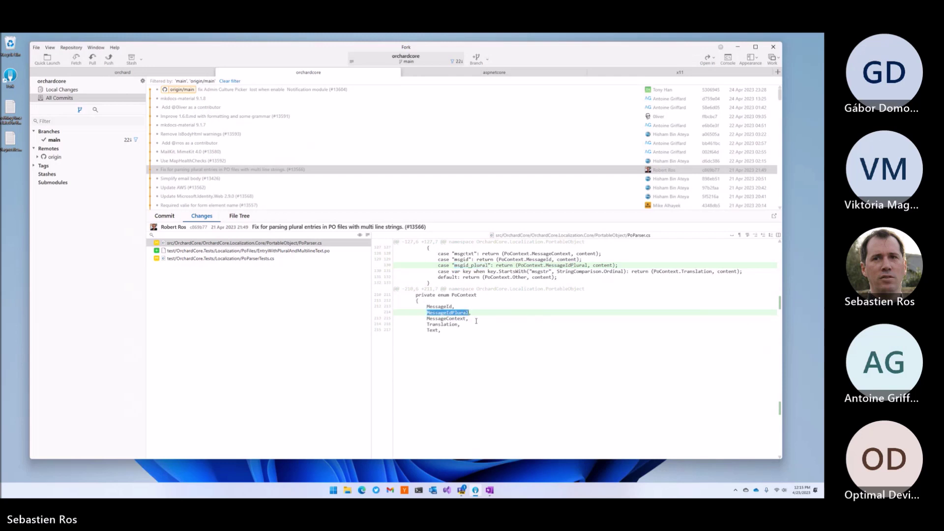
{"action": "left_click", "coordinate": [248, 252]}
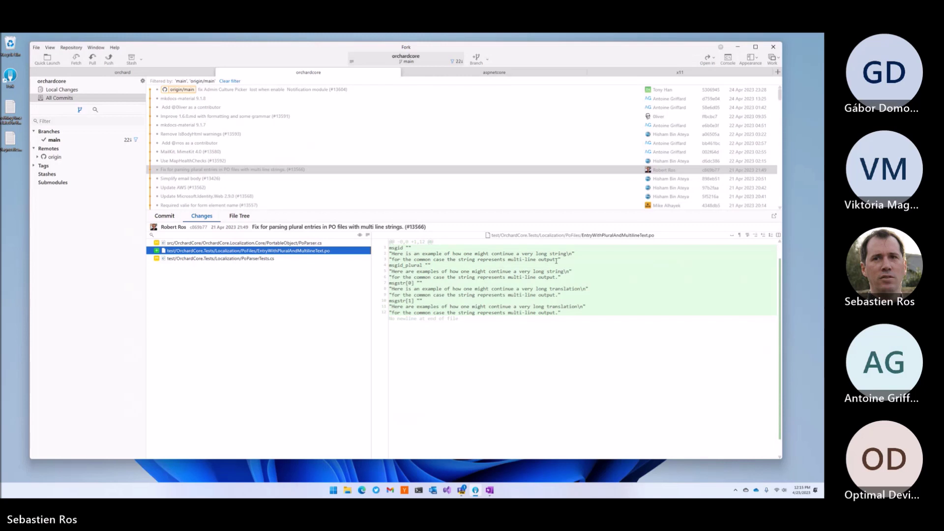
{"action": "left_click", "coordinate": [251, 259]}
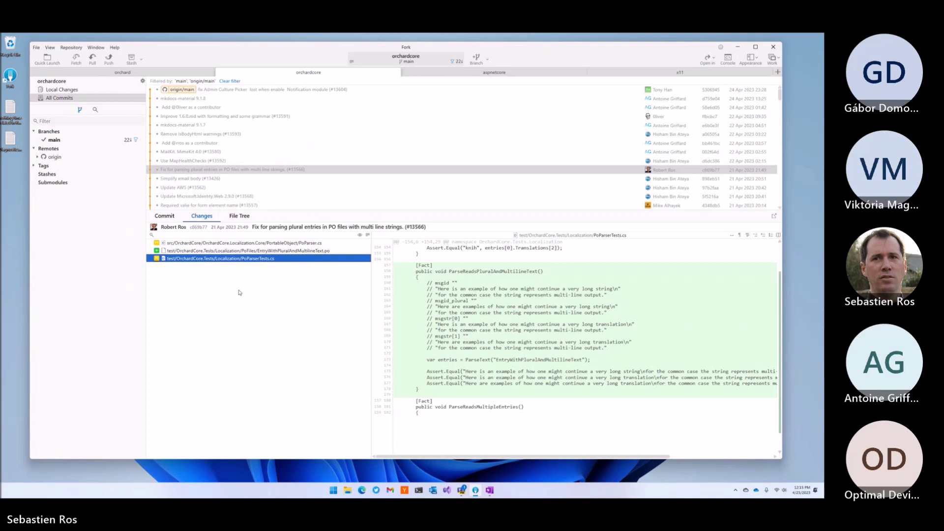
{"action": "left_click", "coordinate": [275, 244]}
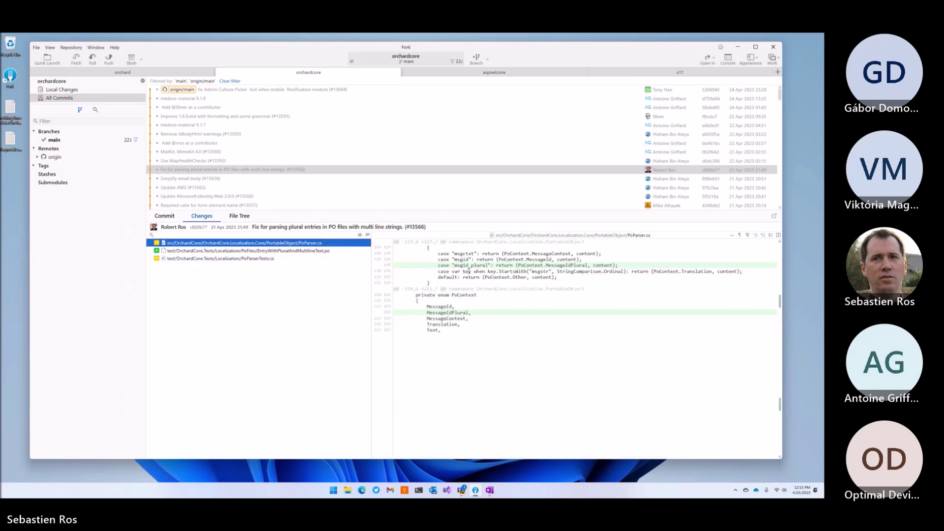
Step: Cross-check msgid_plural between the parser, PO file and tests, then open the Use MapHealthChecks commit
{"action": "double_click", "coordinate": [469, 265]}
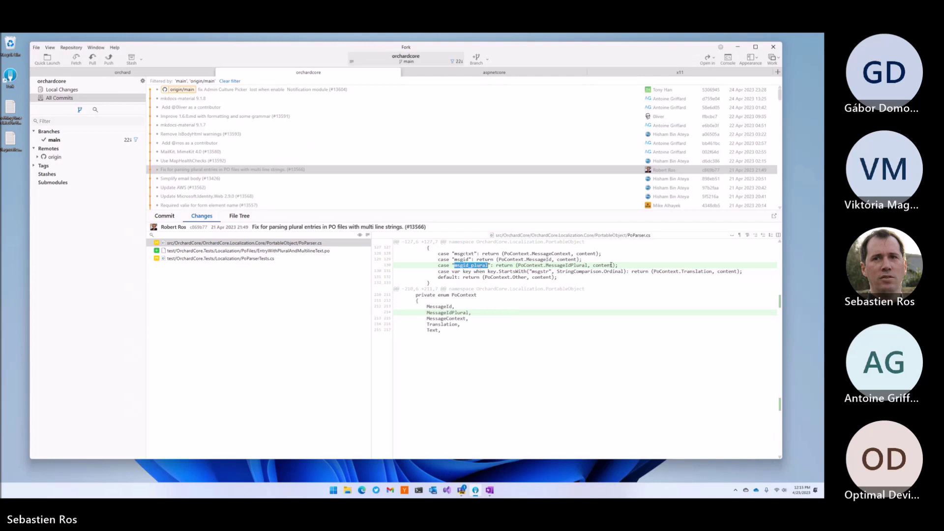
{"action": "left_click", "coordinate": [270, 251]}
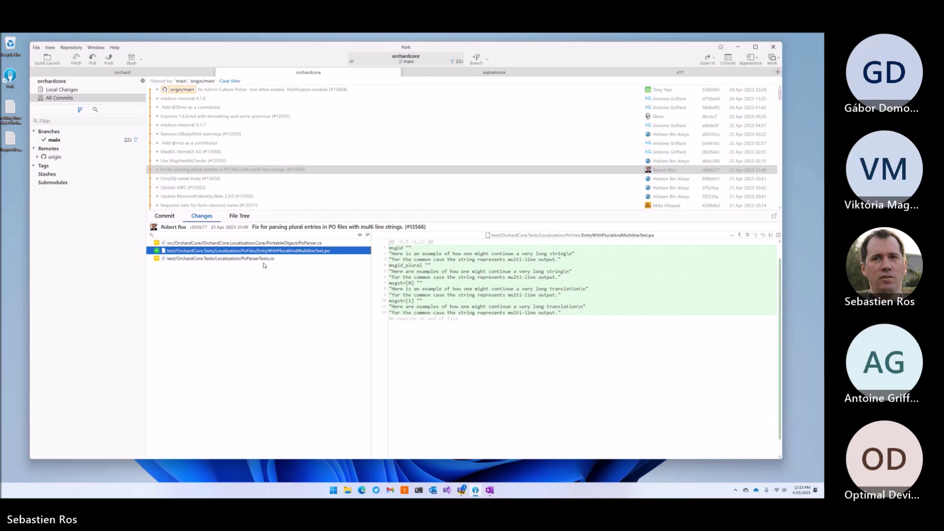
{"action": "double_click", "coordinate": [406, 266]}
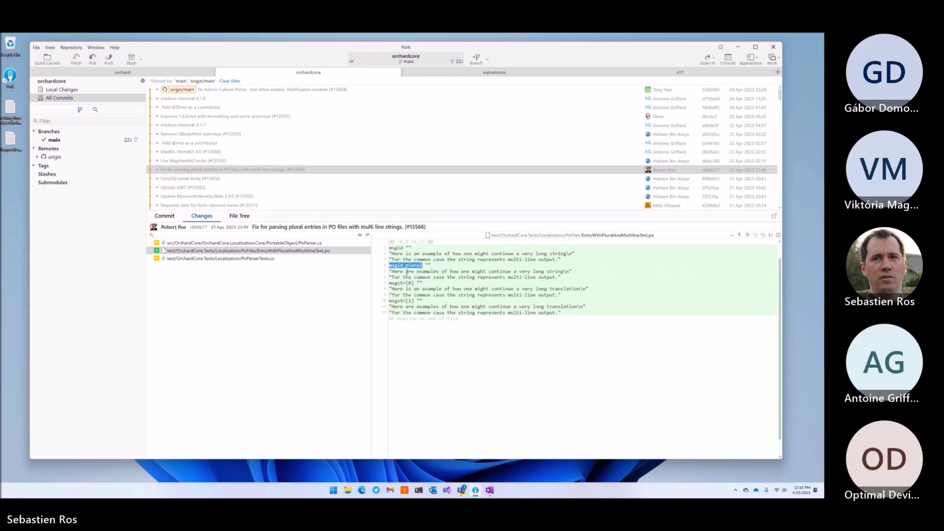
{"action": "left_click", "coordinate": [284, 244]}
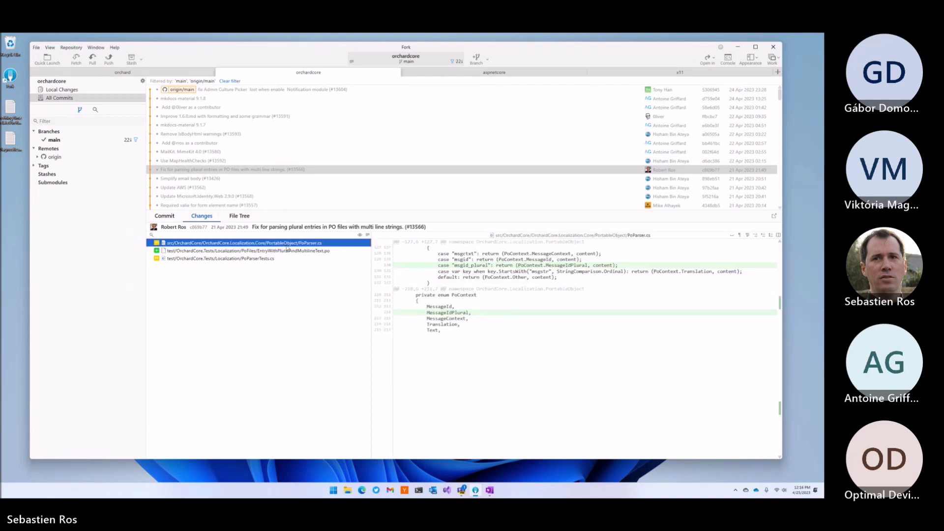
{"action": "double_click", "coordinate": [565, 265]}
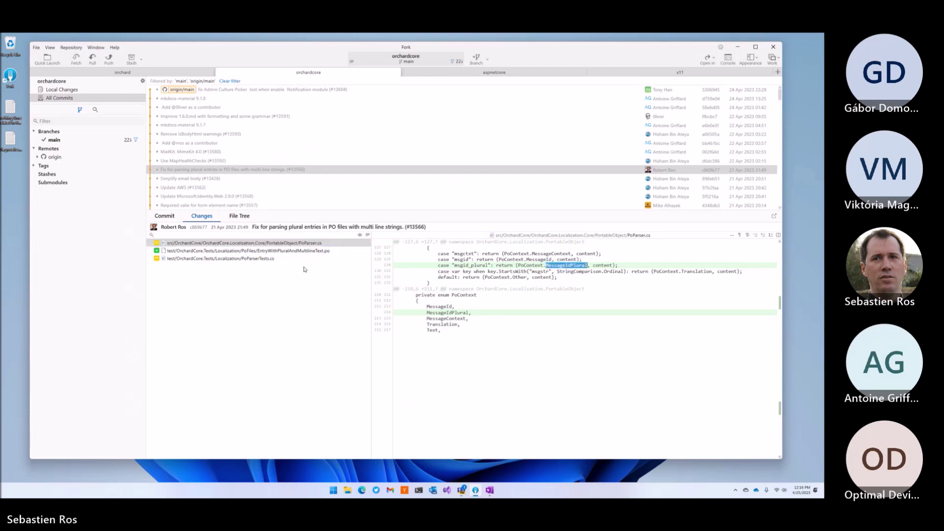
{"action": "left_click", "coordinate": [260, 260]}
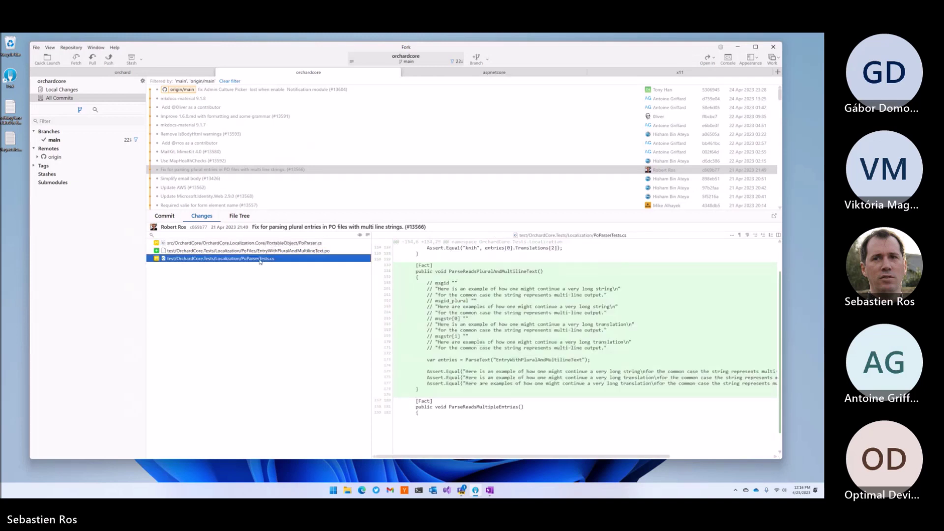
{"action": "left_click", "coordinate": [278, 243]}
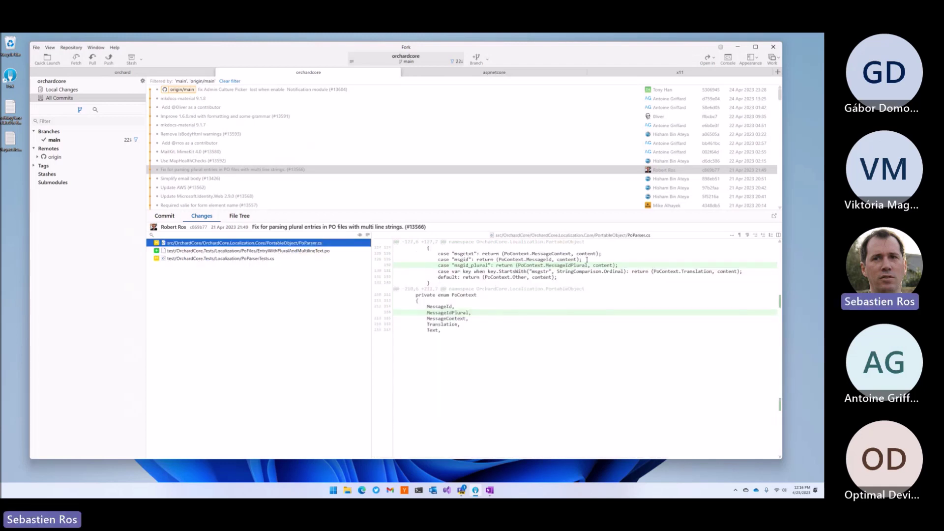
{"action": "left_click", "coordinate": [199, 162]}
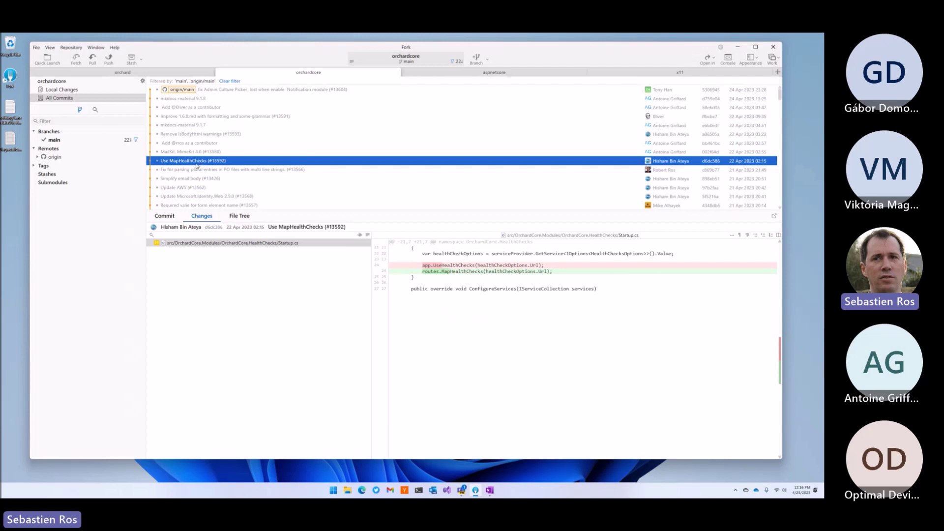
Step: Note MapHealthChecks, then review the MailKit, MimeKit 4.0 README and Dependencies.props version bumps
{"action": "double_click", "coordinate": [466, 272]}
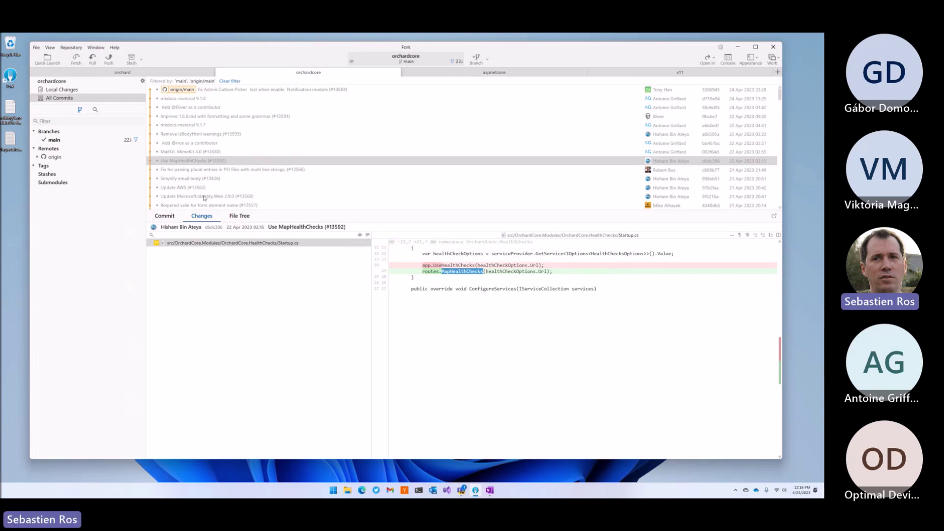
{"action": "left_click", "coordinate": [182, 153]}
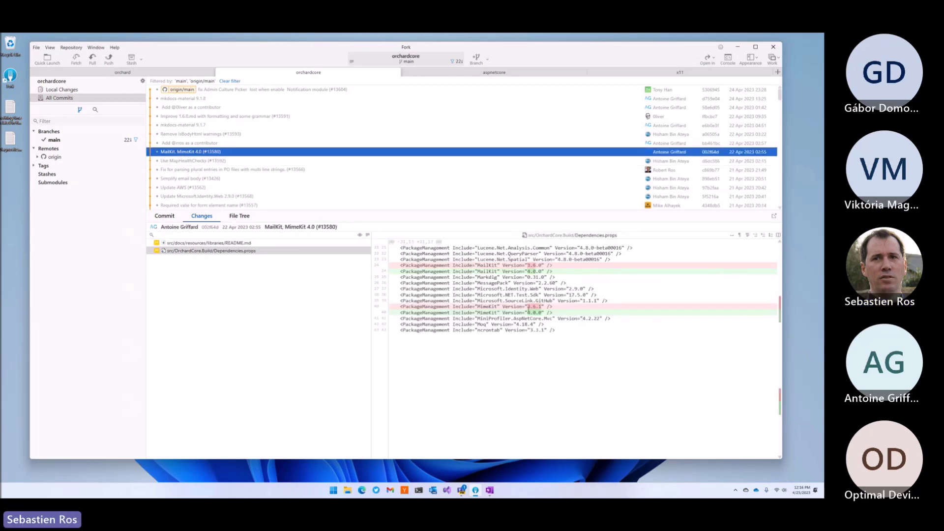
{"action": "left_click", "coordinate": [287, 242]}
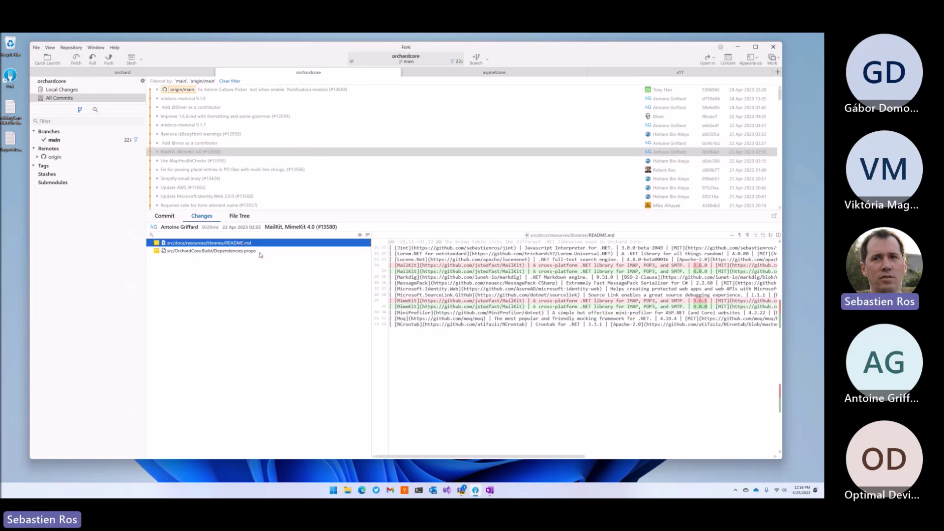
{"action": "left_click", "coordinate": [259, 253]}
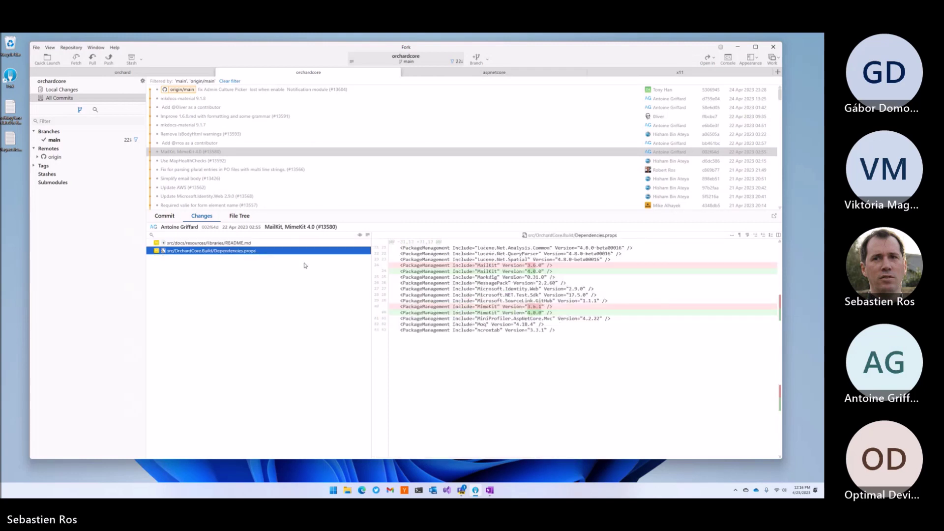
{"action": "double_click", "coordinate": [492, 313]}
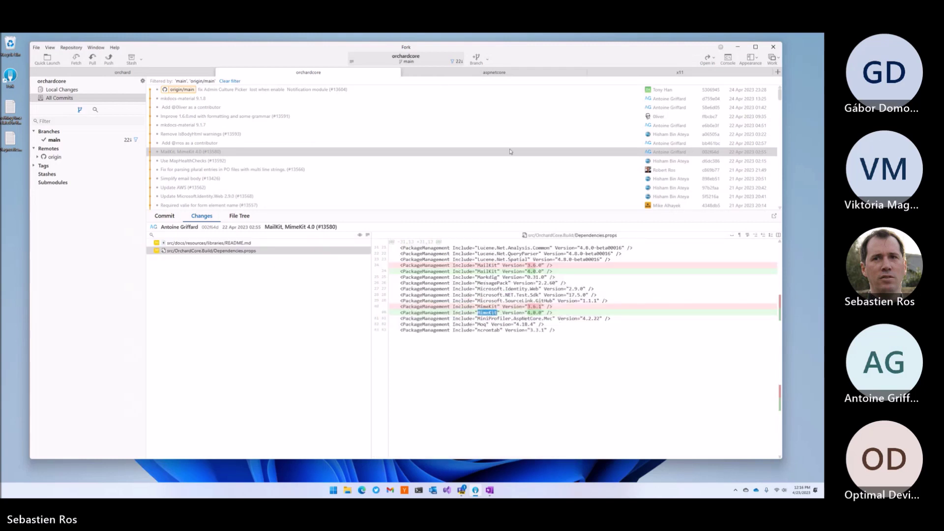
Step: Search the web for mailkit and open the MailKit GitHub repository and its releases page
{"action": "left_click", "coordinate": [361, 489]}
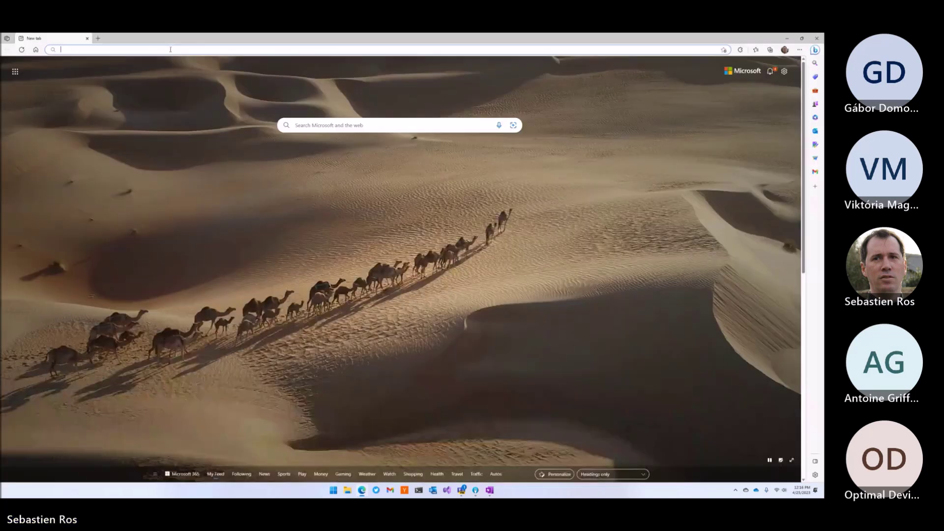
{"action": "left_click", "coordinate": [170, 49]}
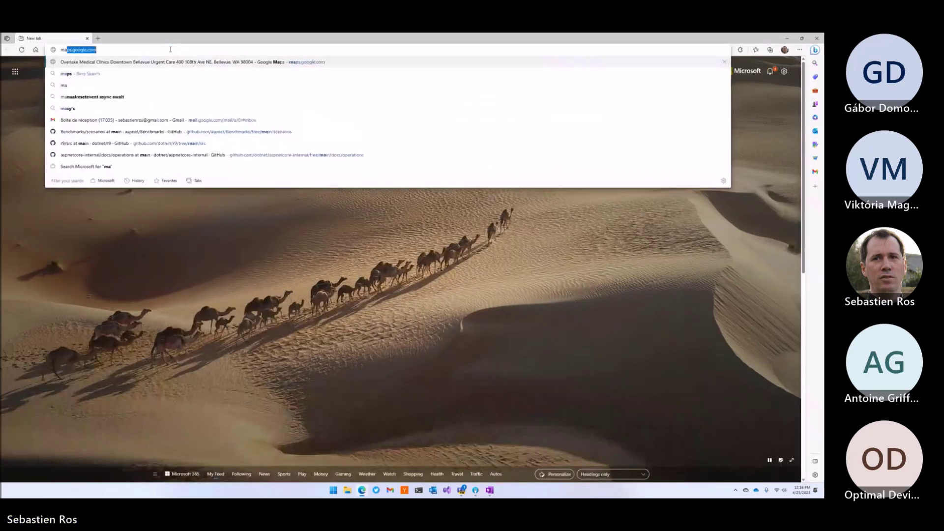
{"action": "type", "text": "mailkit"}
{"action": "key", "text": "Return"}
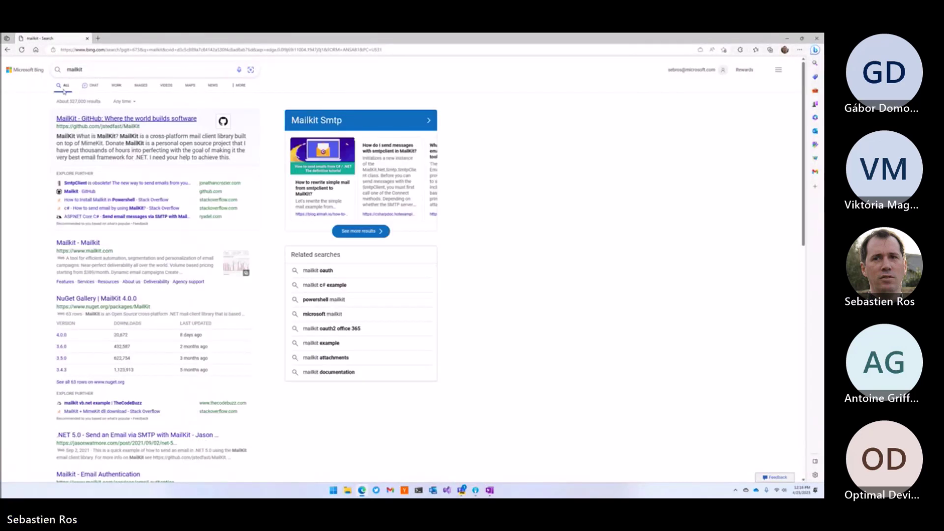
{"action": "left_click", "coordinate": [137, 120]}
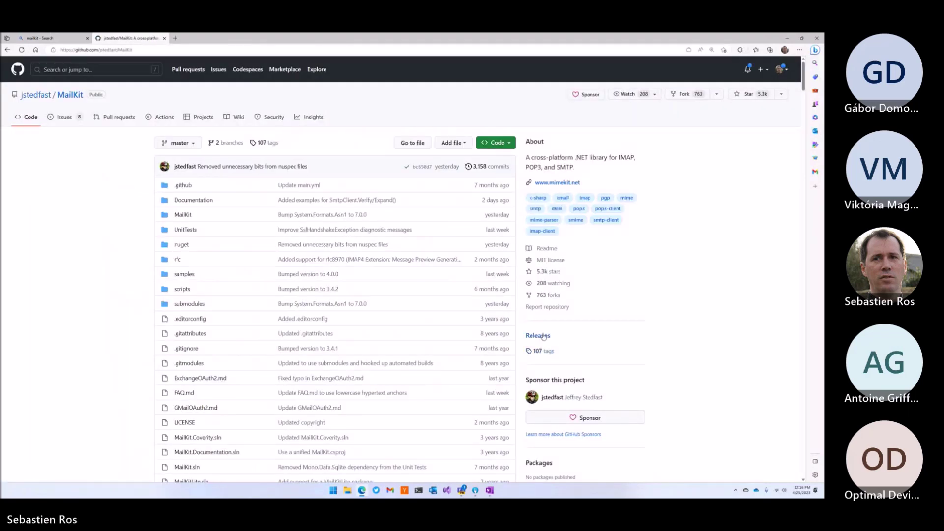
{"action": "left_click", "coordinate": [543, 336]}
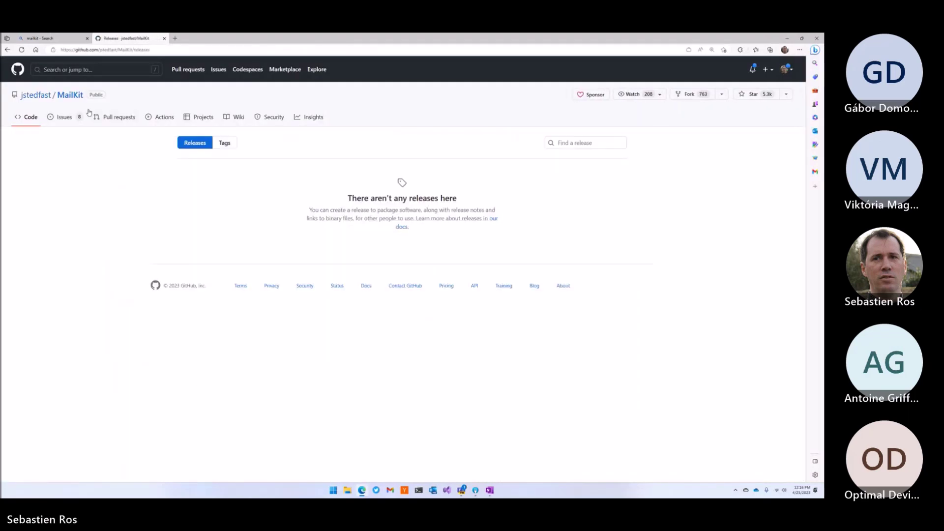
{"action": "left_click", "coordinate": [7, 50]}
{"action": "scroll", "coordinate": [197, 150], "scroll_direction": "down", "scroll_amount": 5}
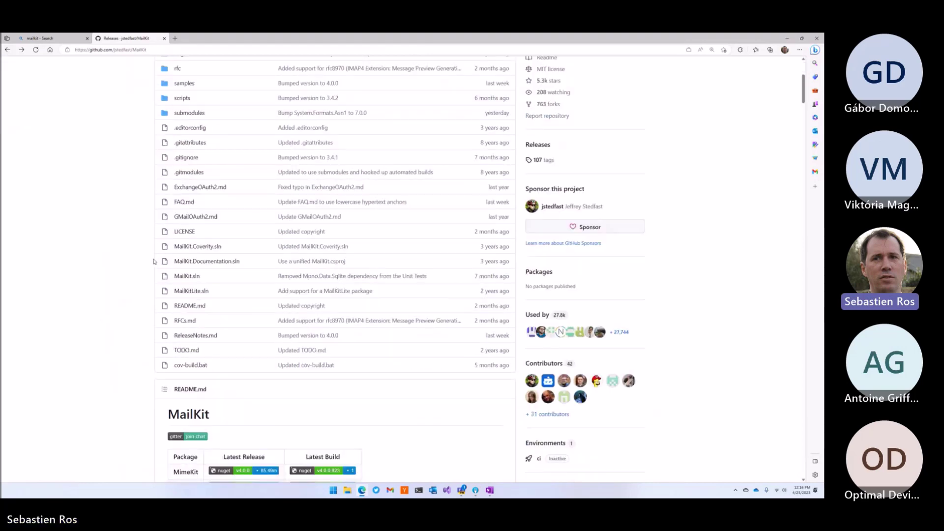
Step: Read MailKit's ReleaseNotes.md, then change the address to point at the MimeKit repository
{"action": "key", "text": "ctrl+f"}
{"action": "type", "text": "chan"}
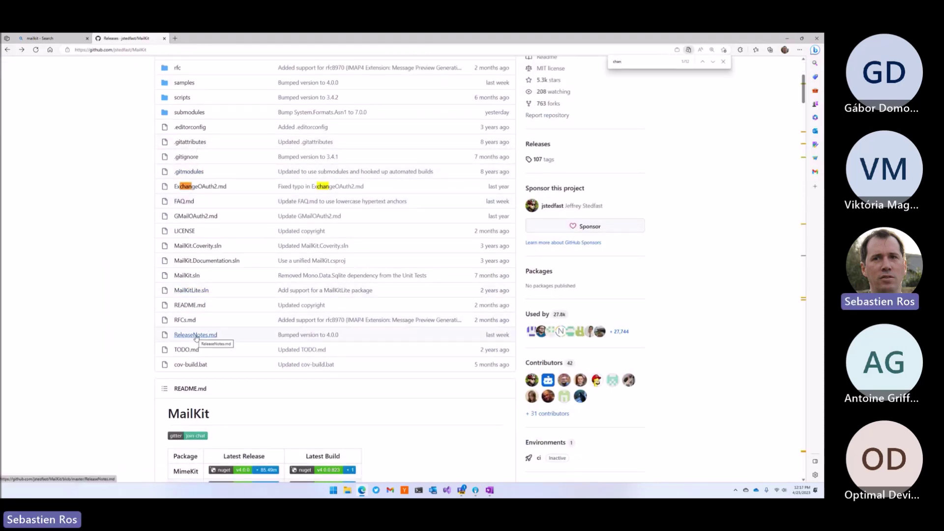
{"action": "left_click", "coordinate": [196, 335]}
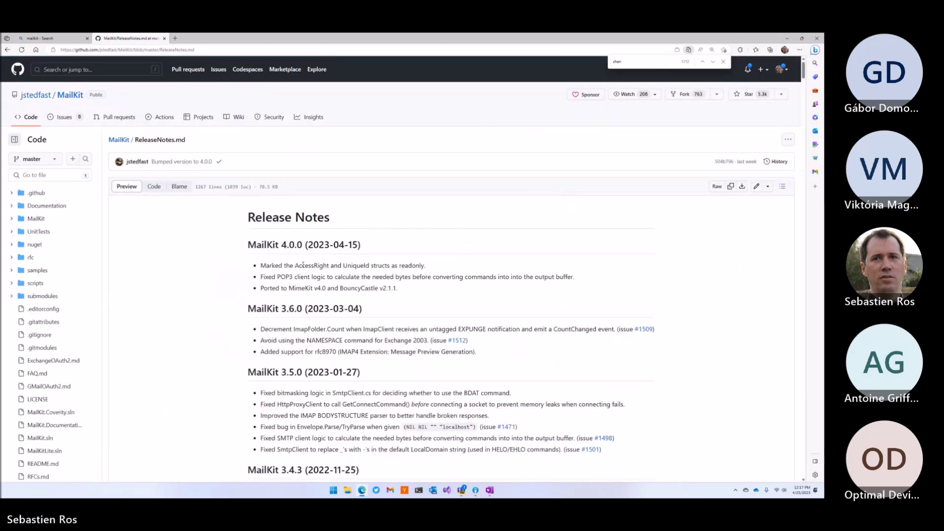
{"action": "double_click", "coordinate": [302, 264]}
{"action": "double_click", "coordinate": [412, 266]}
{"action": "double_click", "coordinate": [291, 288]}
{"action": "key", "text": "ctrl+c"}
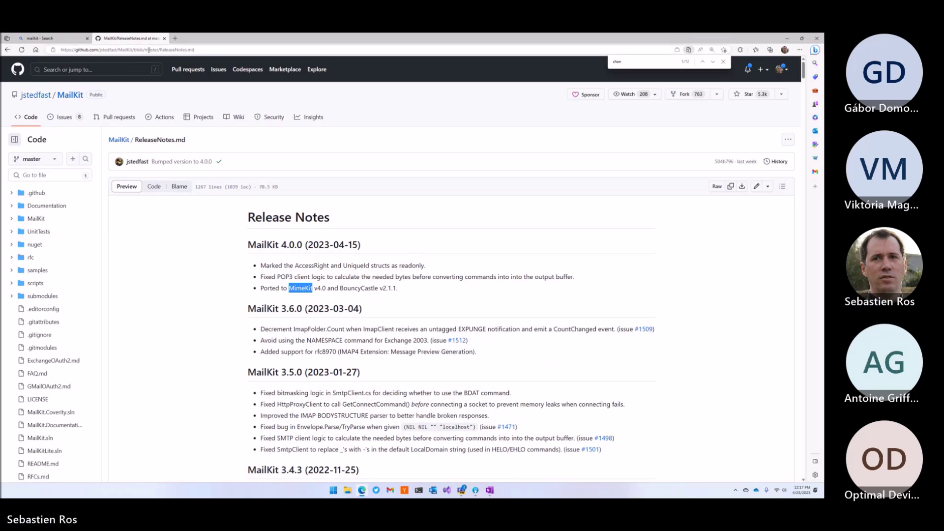
{"action": "double_click", "coordinate": [121, 49]}
{"action": "key", "text": "ctrl+v"}
{"action": "key", "text": "BackSpace"}
Step: Load MimeKit, read its 4.0.0 release notes on MessageId and MimeKit.dll.config, then close the tab
{"action": "key", "text": "Return"}
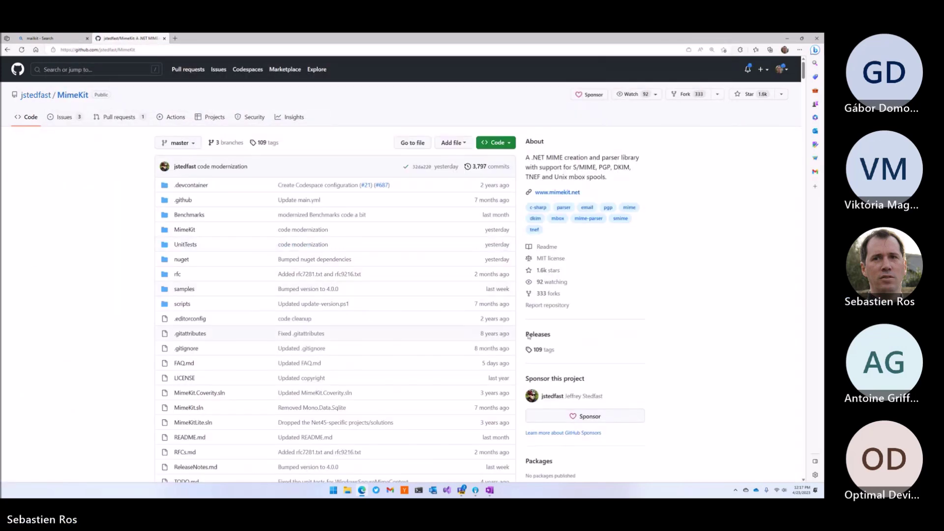
{"action": "scroll", "coordinate": [247, 359], "scroll_direction": "down", "scroll_amount": 1}
{"action": "scroll", "coordinate": [247, 359], "scroll_direction": "down", "scroll_amount": 1}
{"action": "left_click", "coordinate": [196, 275]}
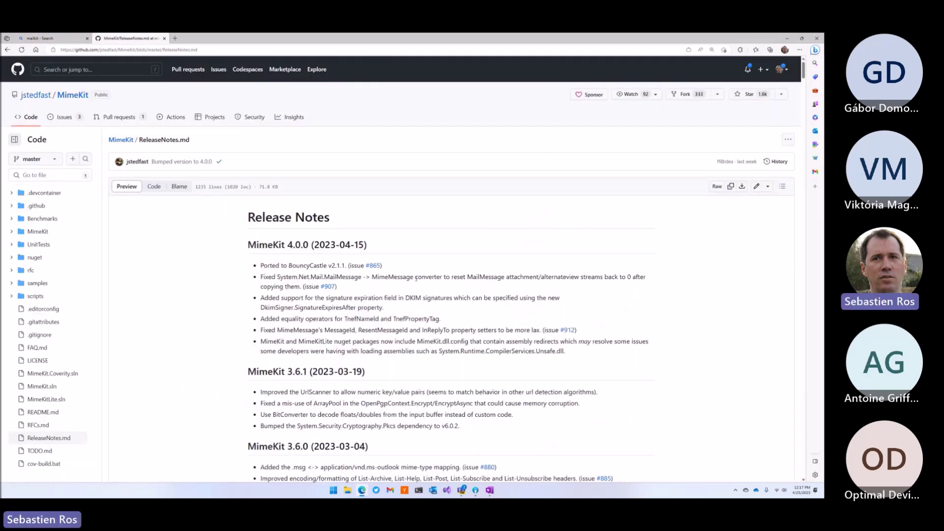
{"action": "double_click", "coordinate": [404, 276]}
{"action": "left_click", "coordinate": [425, 280]}
{"action": "double_click", "coordinate": [487, 277]}
{"action": "left_click", "coordinate": [543, 280]}
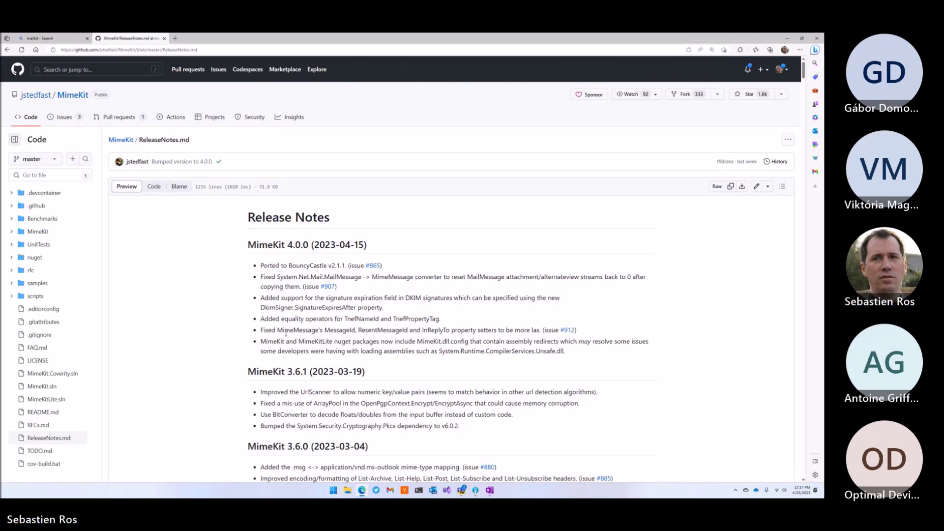
{"action": "left_click_drag", "start_coordinate": [291, 331], "coordinate": [475, 331]}
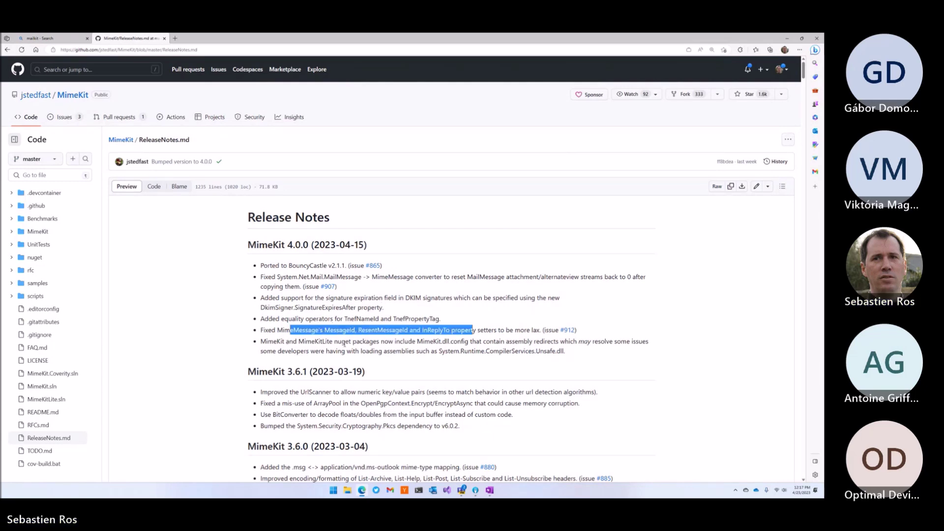
{"action": "left_click_drag", "start_coordinate": [412, 342], "coordinate": [649, 342]}
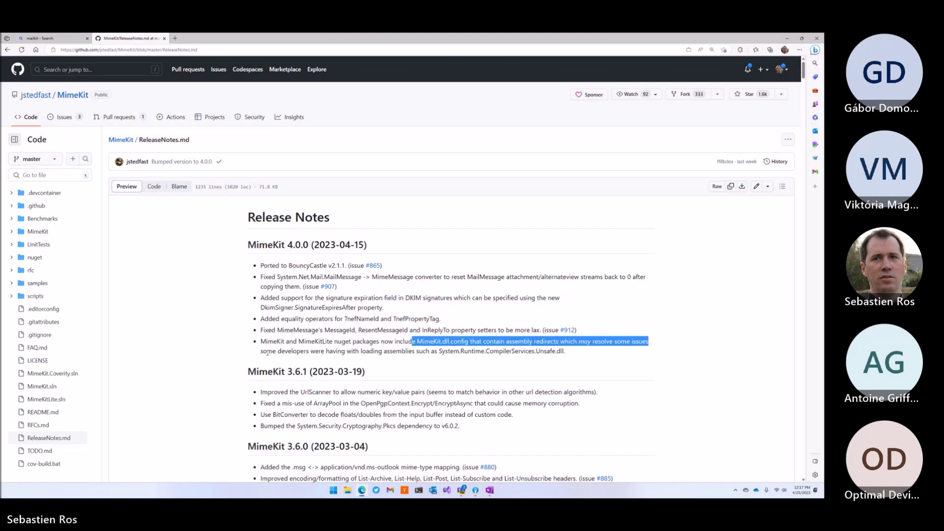
{"action": "left_click", "coordinate": [649, 341]}
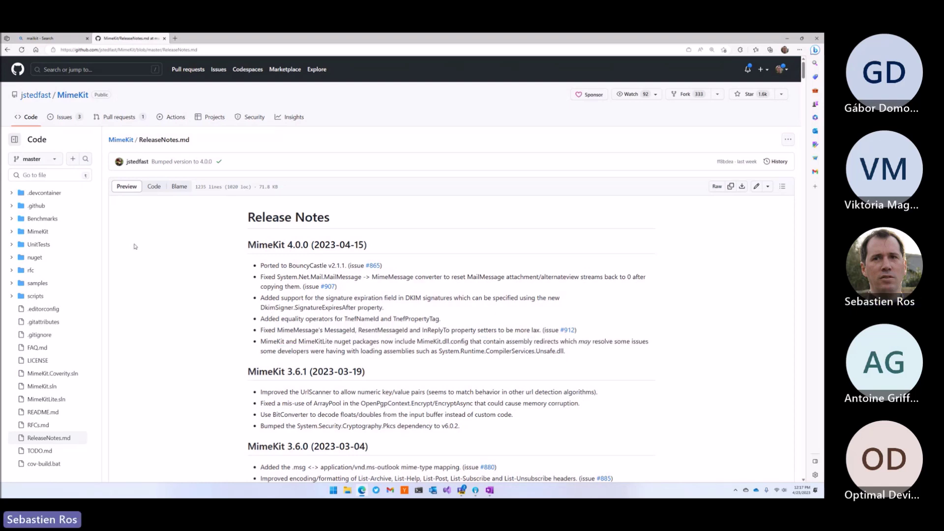
{"action": "left_click", "coordinate": [164, 38]}
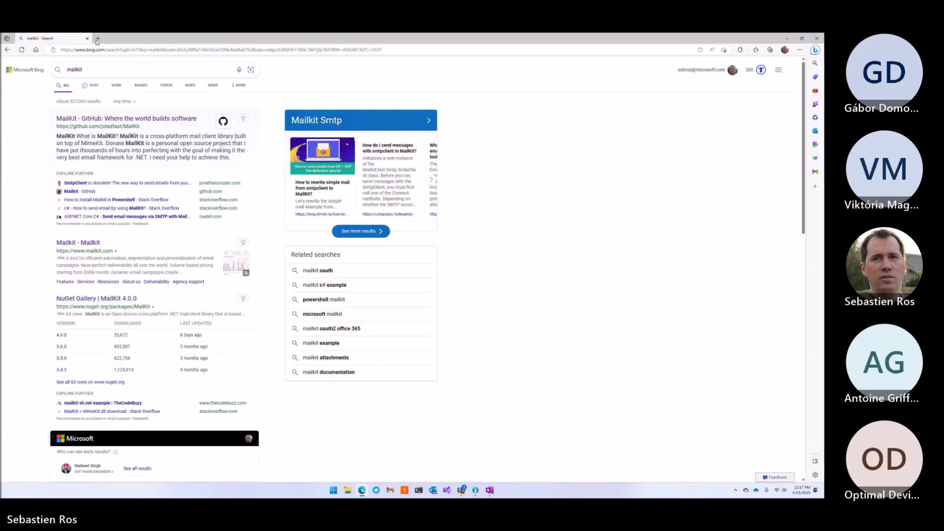
{"action": "left_click", "coordinate": [87, 37]}
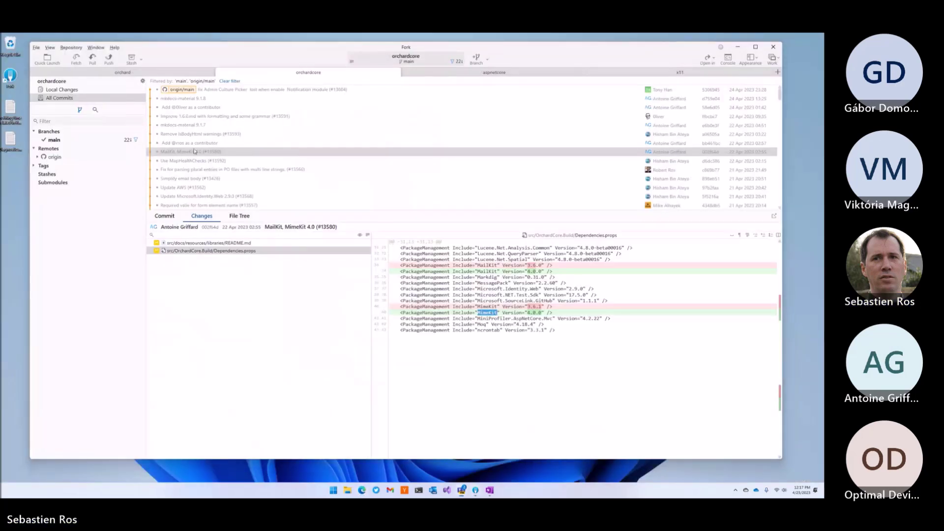
{"action": "left_click", "coordinate": [205, 146]}
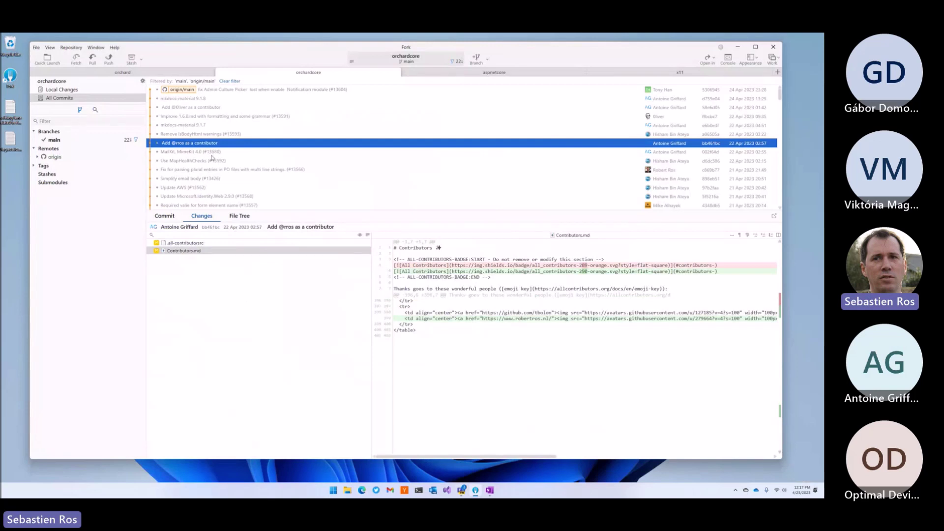
{"action": "key", "text": "Up"}
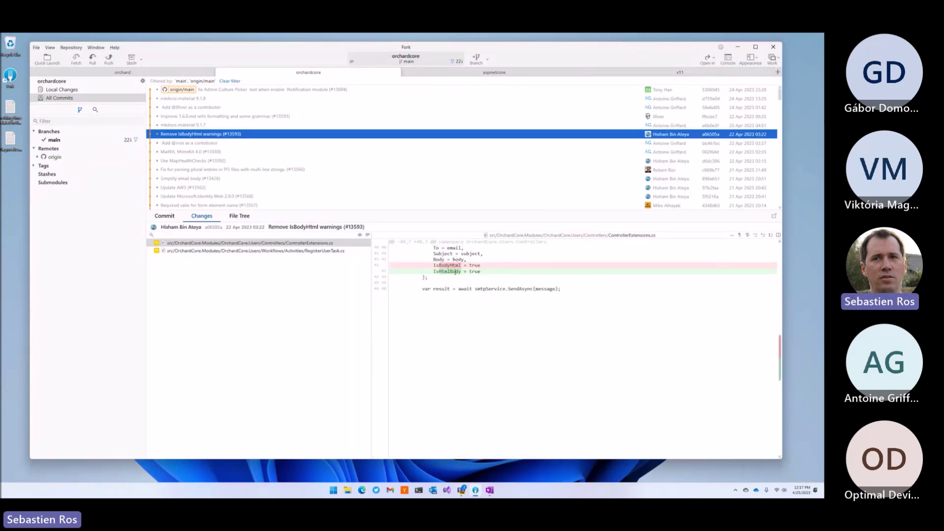
{"action": "left_click", "coordinate": [320, 251]}
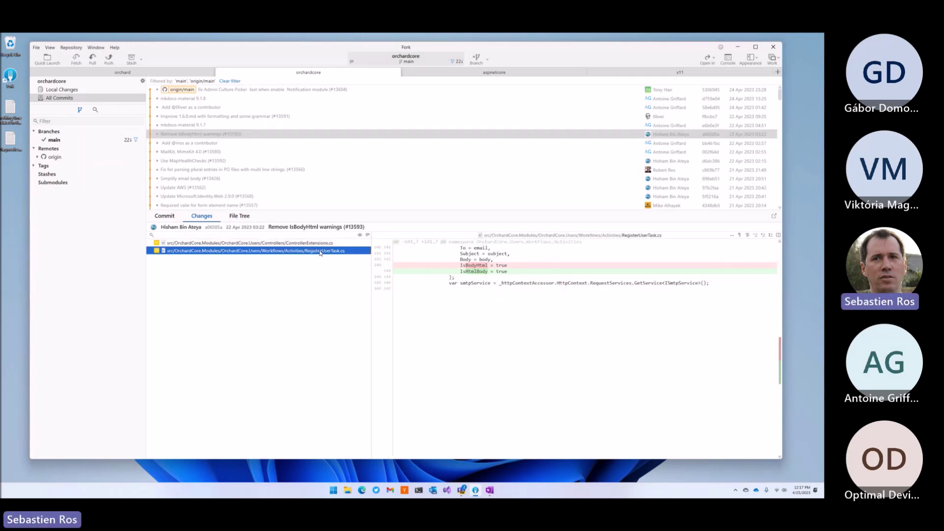
{"action": "left_click", "coordinate": [204, 127]}
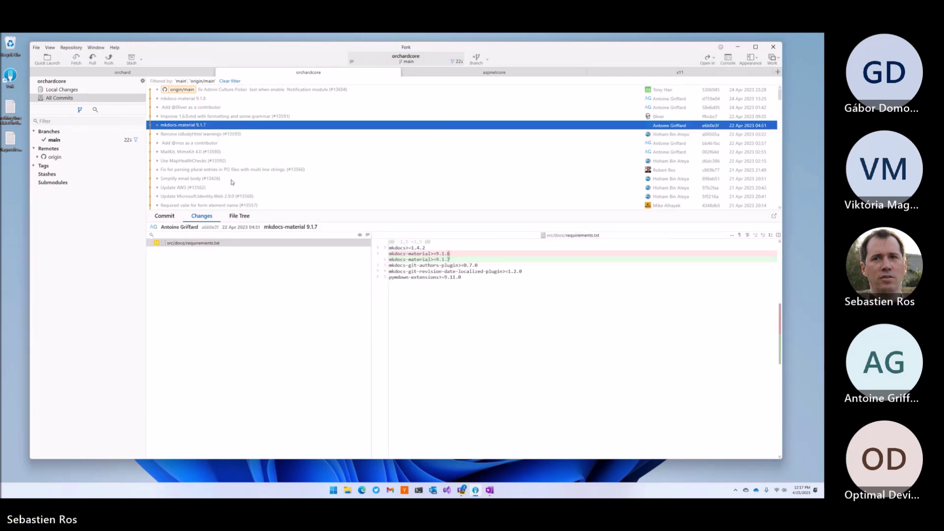
{"action": "left_click", "coordinate": [191, 117]}
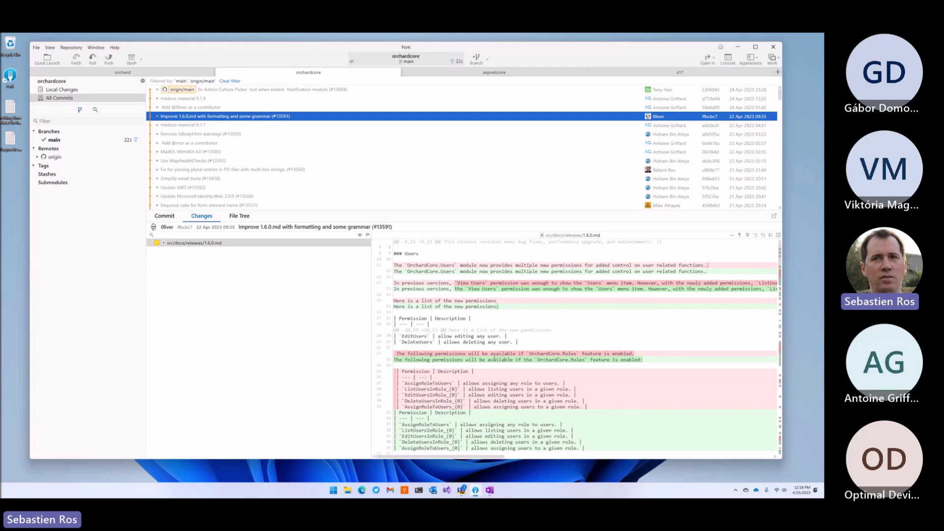
{"action": "scroll", "coordinate": [494, 358], "scroll_direction": "down", "scroll_amount": 3}
{"action": "scroll", "coordinate": [492, 362], "scroll_direction": "down", "scroll_amount": 5}
{"action": "scroll", "coordinate": [492, 366], "scroll_direction": "down", "scroll_amount": 5}
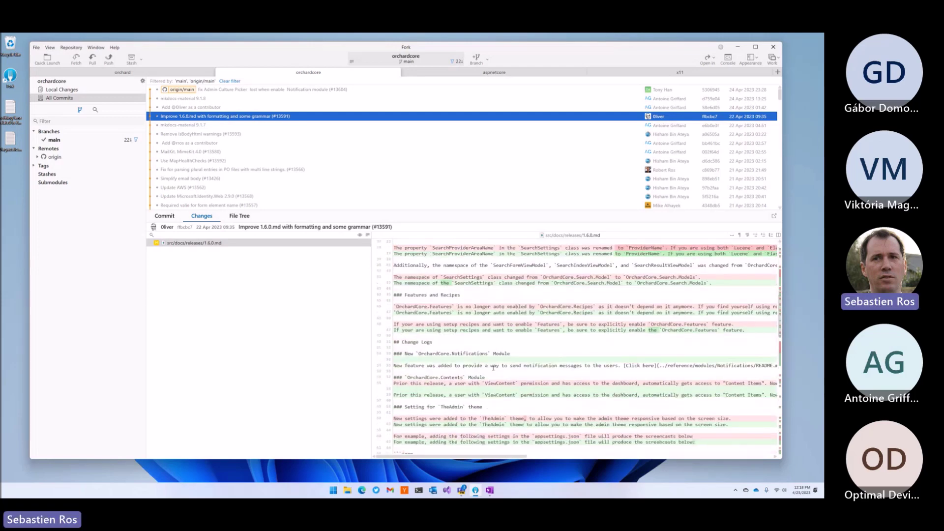
{"action": "scroll", "coordinate": [493, 366], "scroll_direction": "down", "scroll_amount": 5}
{"action": "left_click", "coordinate": [200, 107]}
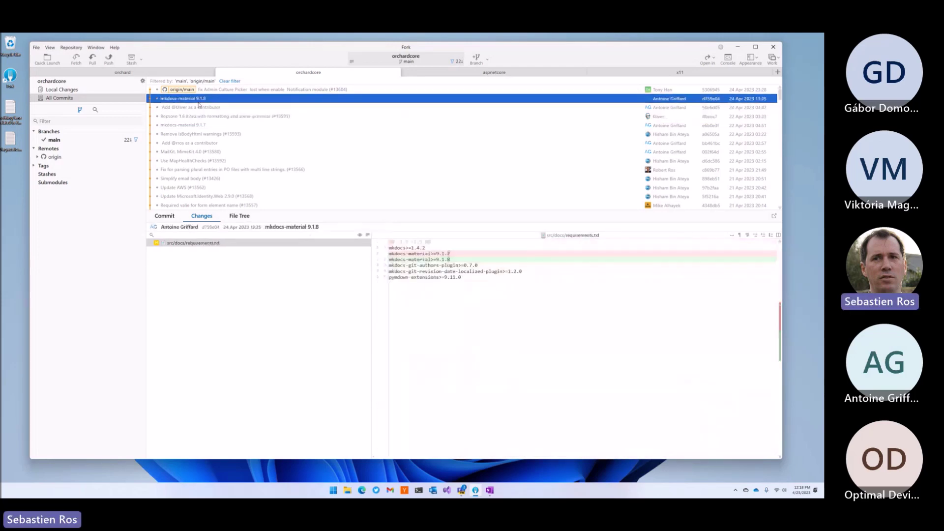
{"action": "left_click", "coordinate": [213, 101]}
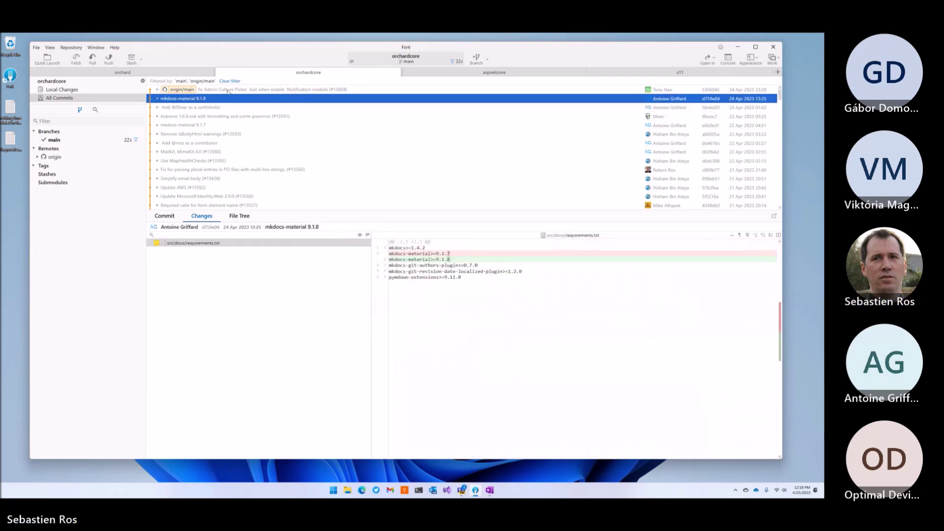
{"action": "left_click", "coordinate": [227, 91]}
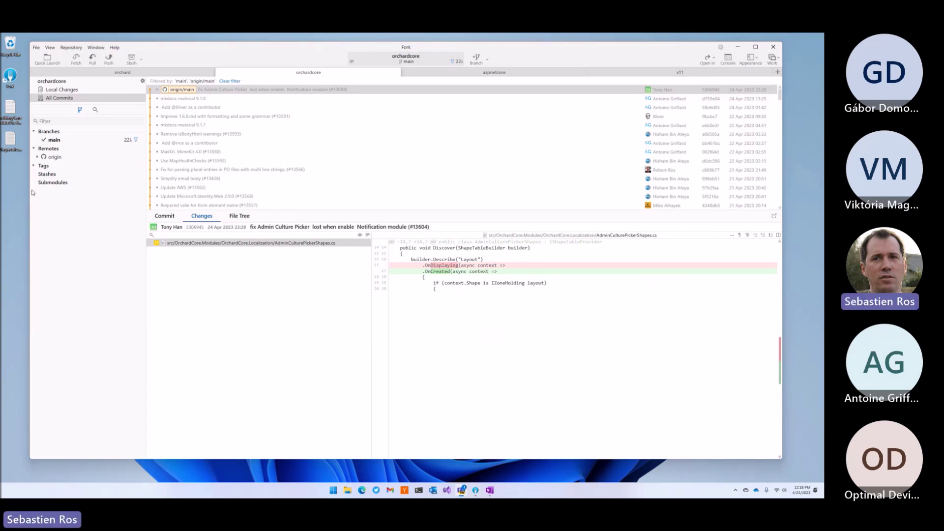
{"action": "left_click", "coordinate": [221, 90]}
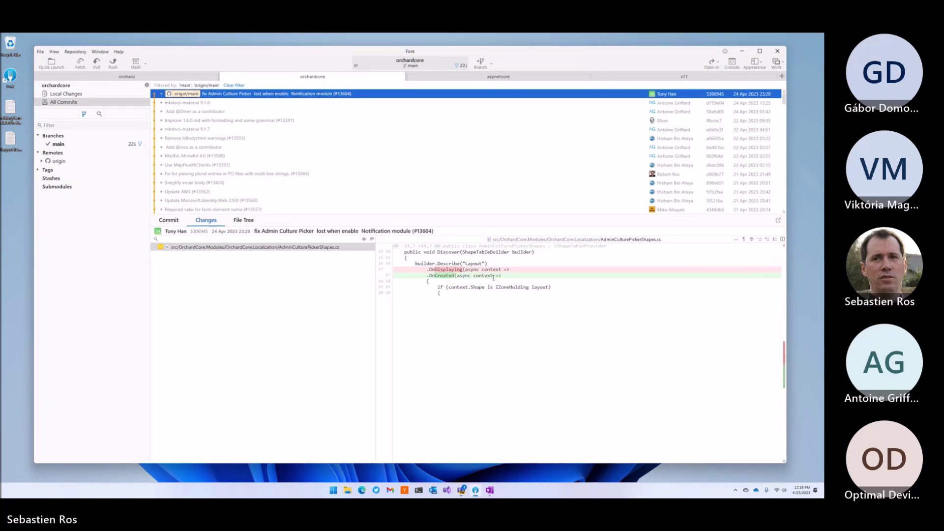
{"action": "left_click", "coordinate": [489, 490]}
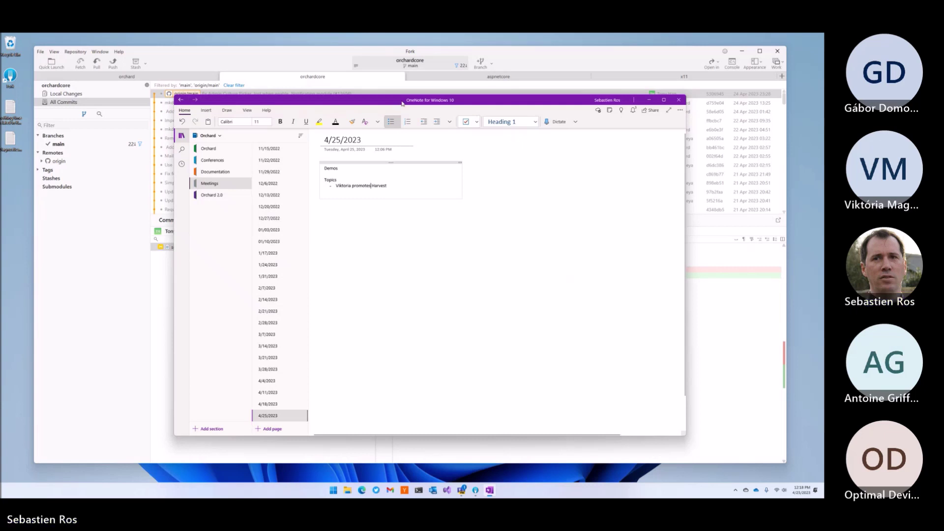
Step: Nudge the OneNote meeting notes window slightly down and to the right
{"action": "left_click_drag", "start_coordinate": [402, 104], "coordinate": [393, 108]}
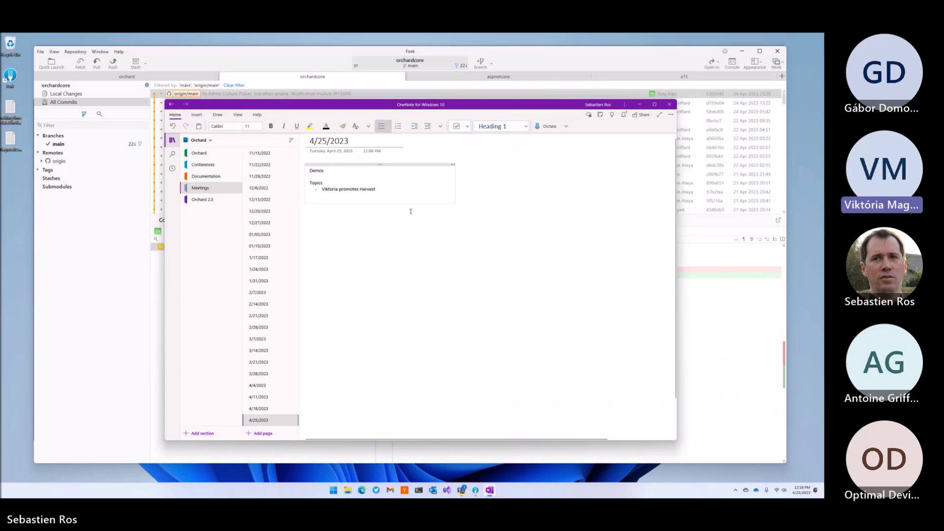
{"action": "scroll", "coordinate": [408, 211], "scroll_direction": "right", "scroll_amount": 2}
{"action": "scroll", "coordinate": [411, 238], "scroll_direction": "left", "scroll_amount": 2}
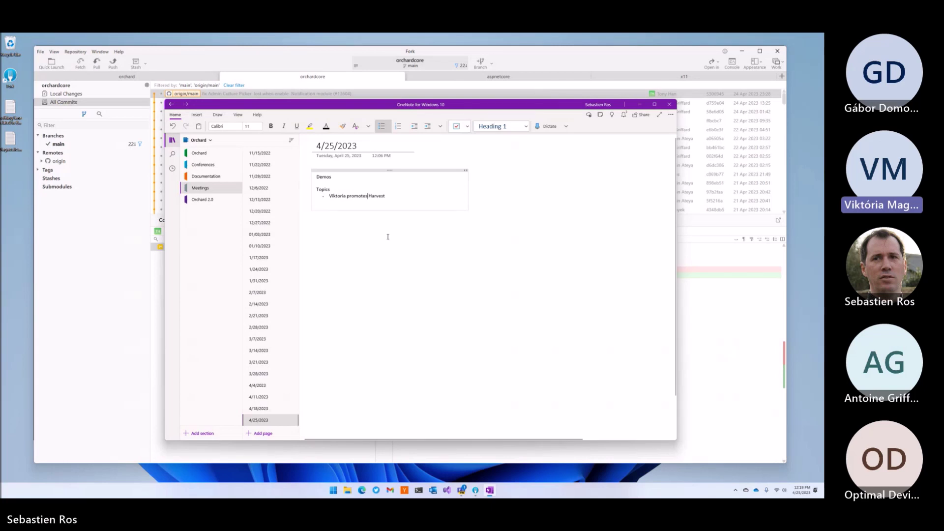
Step: Open the orchardcore.net/meeting link in a new Edge window, then close it
{"action": "left_click", "coordinate": [363, 491]}
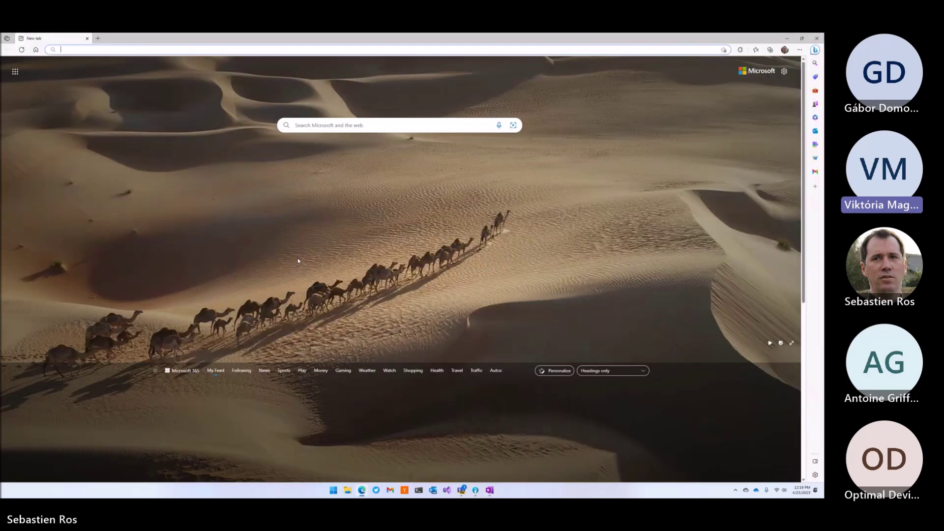
{"action": "type", "text": "aka.ms/aspnet/benchmarks"}
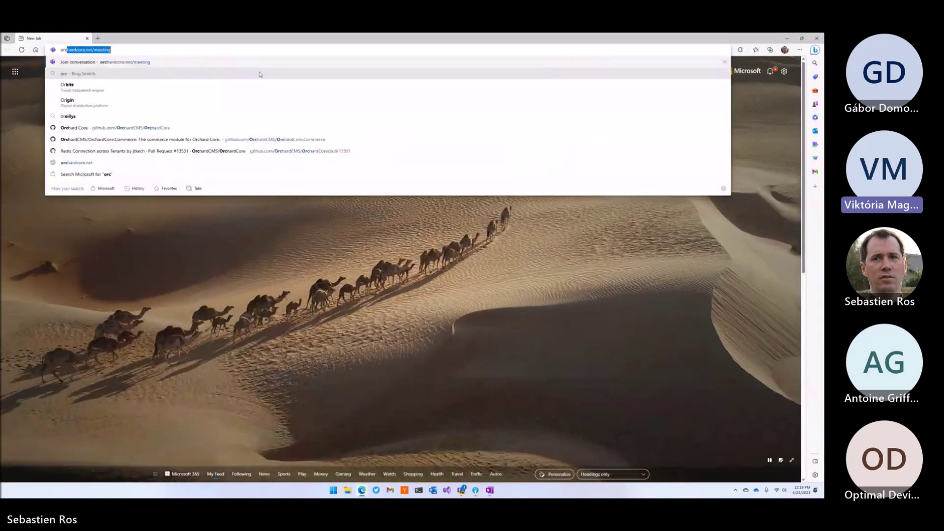
{"action": "key", "text": "Return"}
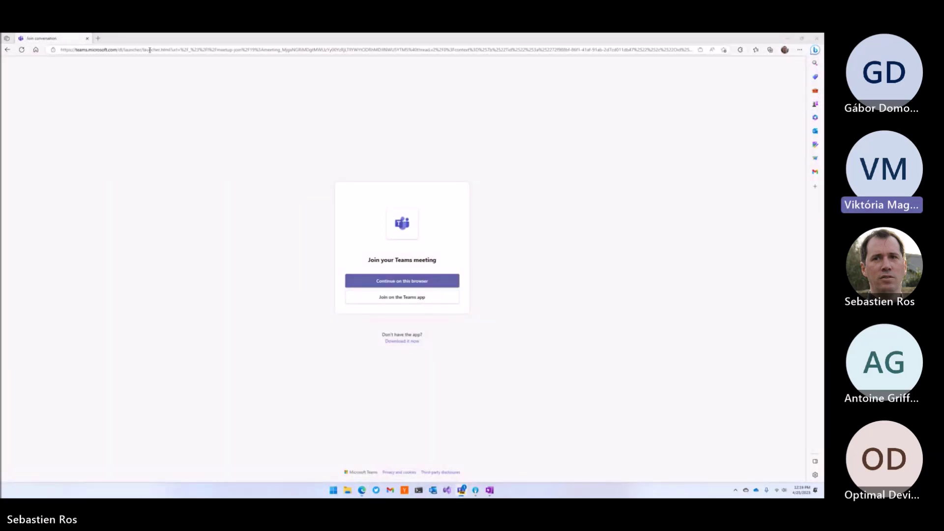
{"action": "left_click", "coordinate": [88, 37]}
Step: Load the OrchardCMS/OrchardCore GitHub repository home page, trimming /issues from the suggested address
{"action": "left_click", "coordinate": [362, 490]}
{"action": "type", "text": "orchardcore"}
{"action": "key", "text": "Down"}
{"action": "key", "text": "Down"}
{"action": "key", "text": "Down"}
{"action": "key", "text": "Down"}
{"action": "key", "text": "ctrl+shift+Left"}
{"action": "key", "text": "BackSpace"}
{"action": "key", "text": "Return"}
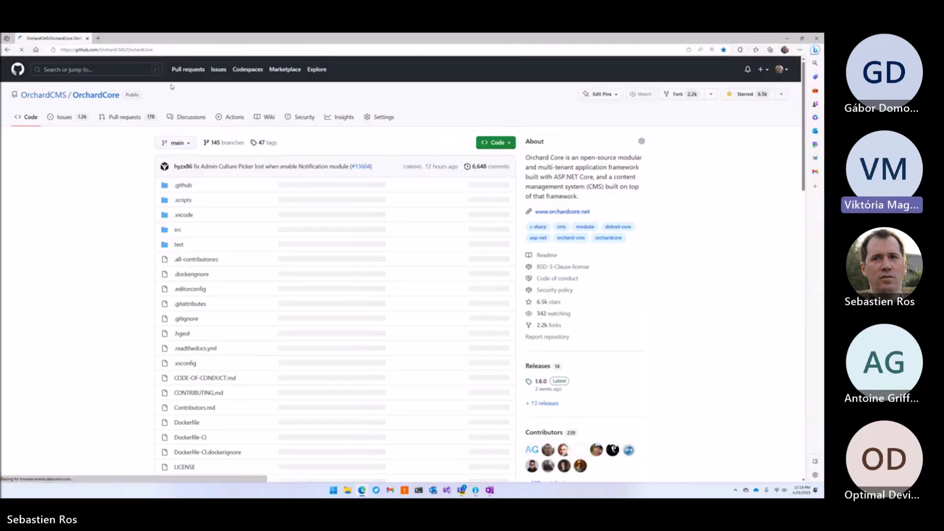
Step: Find the 'harvest' discussion in the repo and open its speaker application form
{"action": "left_click", "coordinate": [193, 118]}
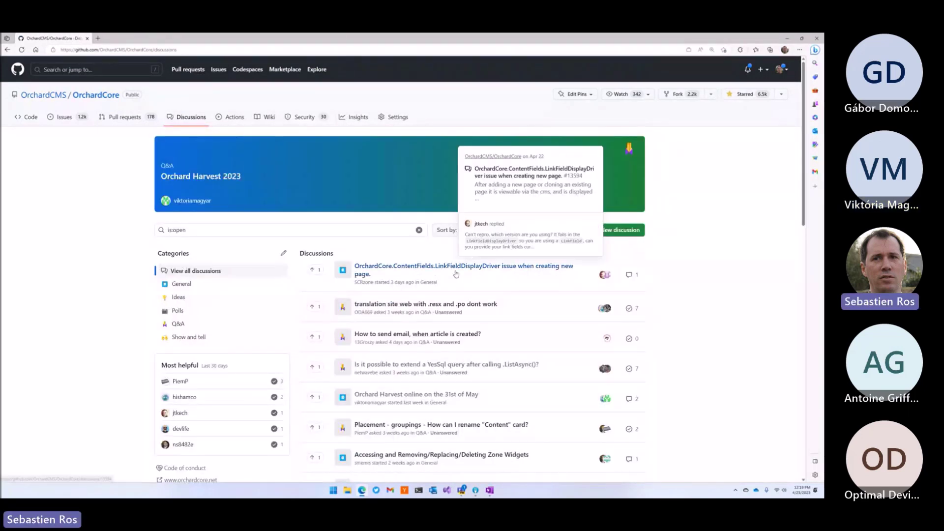
{"action": "key", "text": "ctrl+f"}
{"action": "type", "text": "helves"}
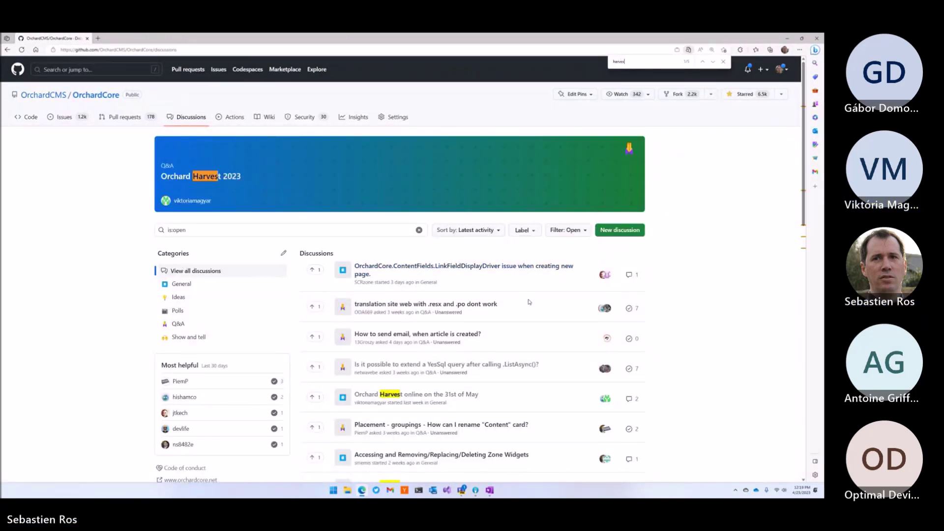
{"action": "type", "text": "t"}
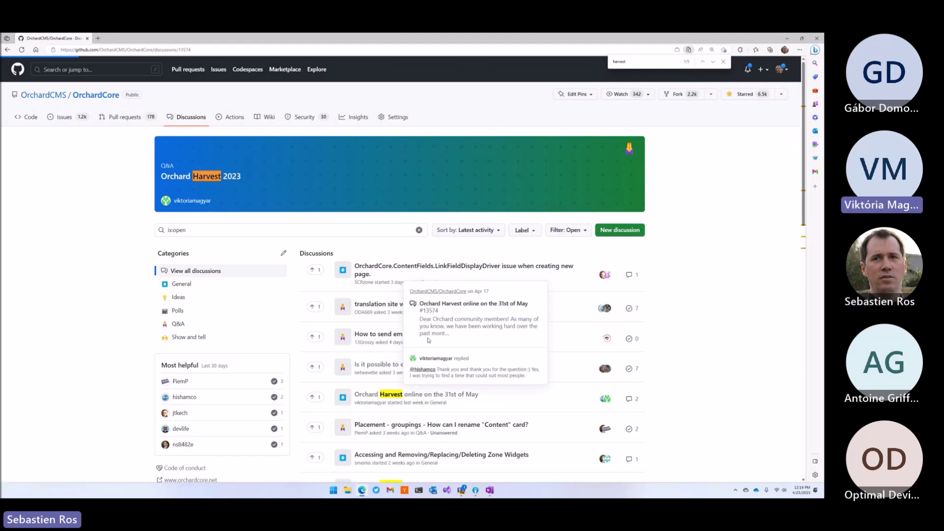
{"action": "left_click", "coordinate": [435, 397]}
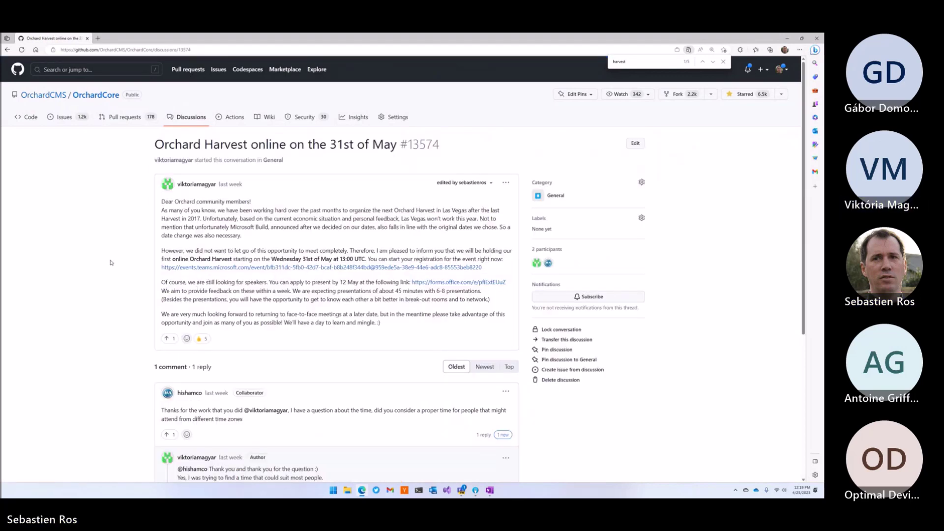
{"action": "scroll", "coordinate": [112, 259], "scroll_direction": "down", "scroll_amount": 3}
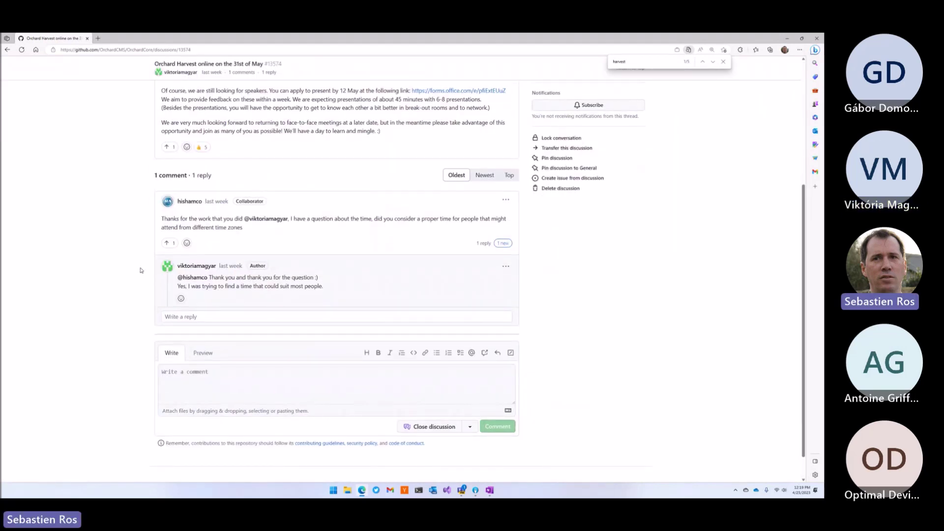
{"action": "scroll", "coordinate": [141, 270], "scroll_direction": "up", "scroll_amount": 2}
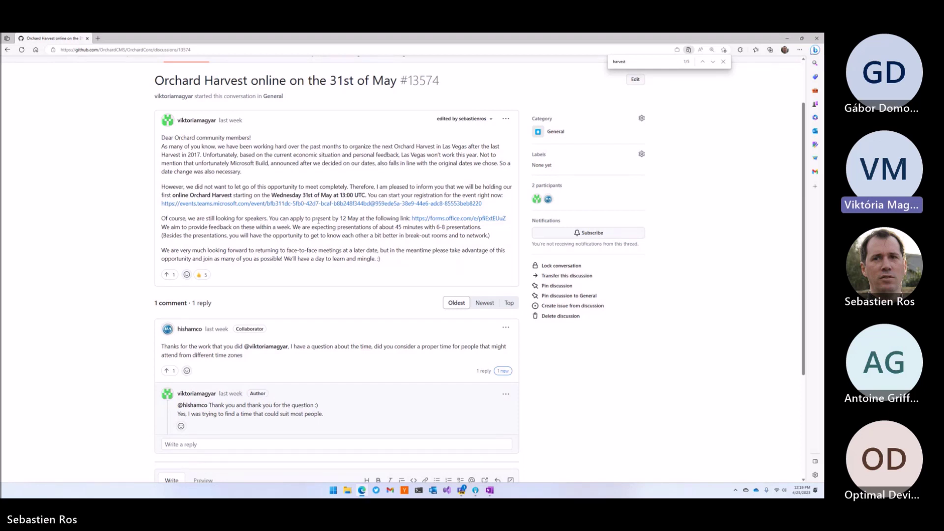
{"action": "left_click", "coordinate": [432, 218]}
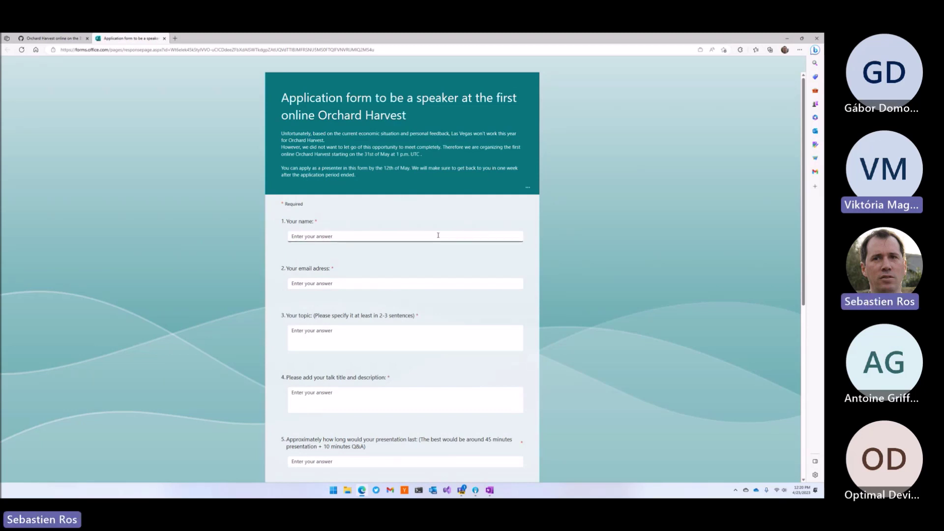
Step: Look over the Orchard Harvest speaker application form, then return to the GitHub discussion
{"action": "left_click", "coordinate": [137, 49]}
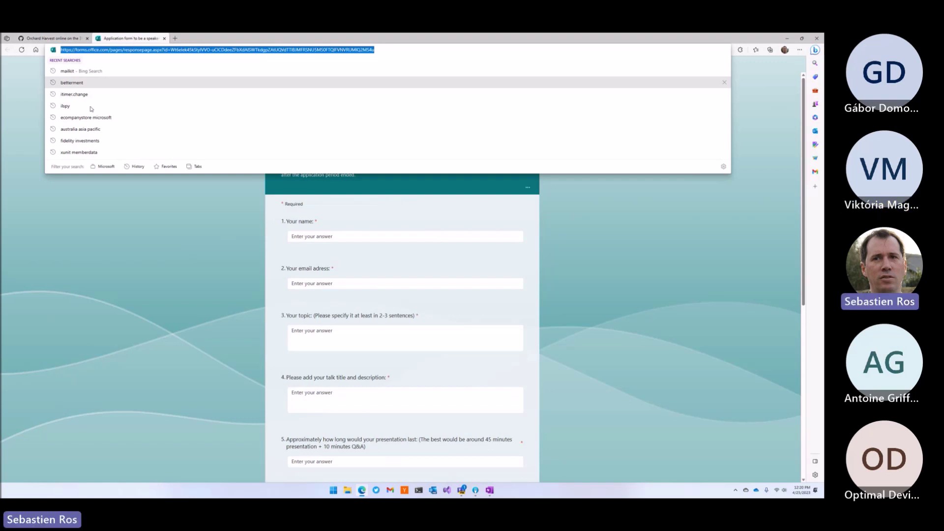
{"action": "left_click", "coordinate": [120, 250]}
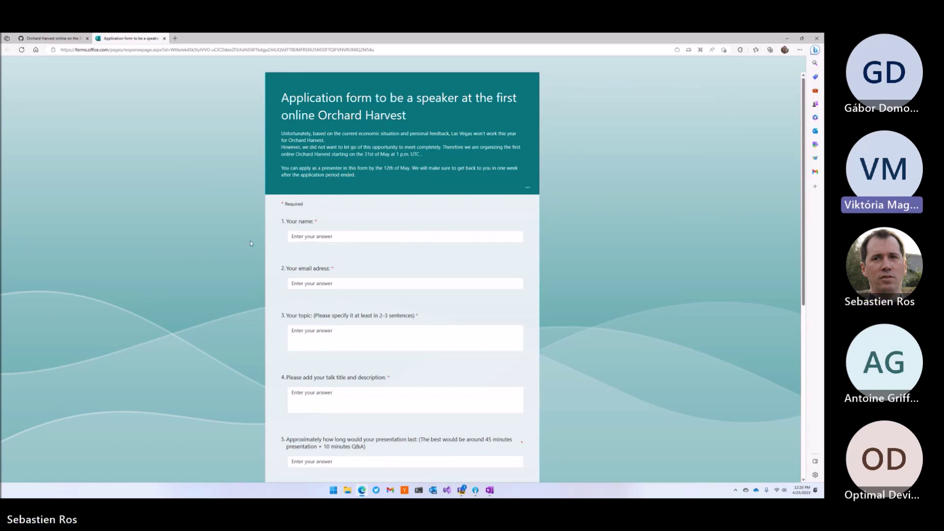
{"action": "key", "text": "ctrl+f"}
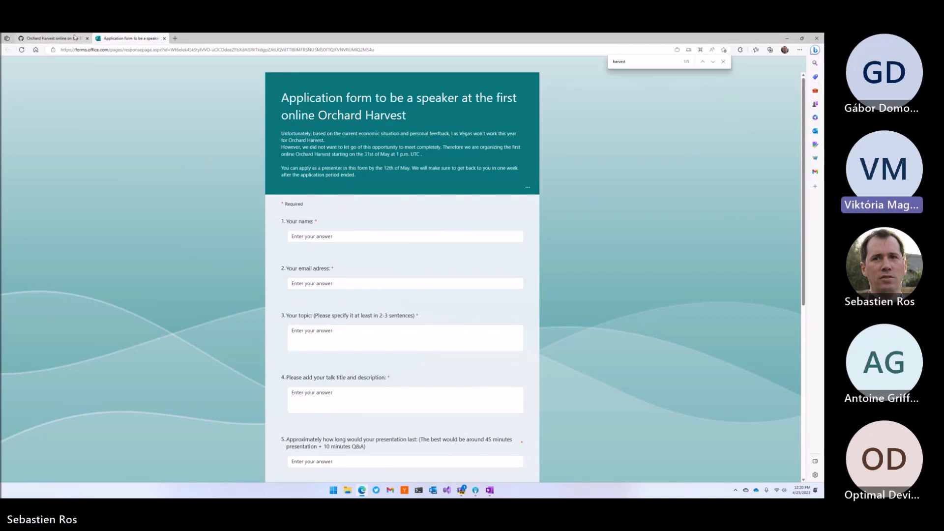
{"action": "left_click", "coordinate": [75, 37]}
Step: Copy the speaker form link and open the Teams event registration page in a new tab
{"action": "right_click", "coordinate": [463, 220]}
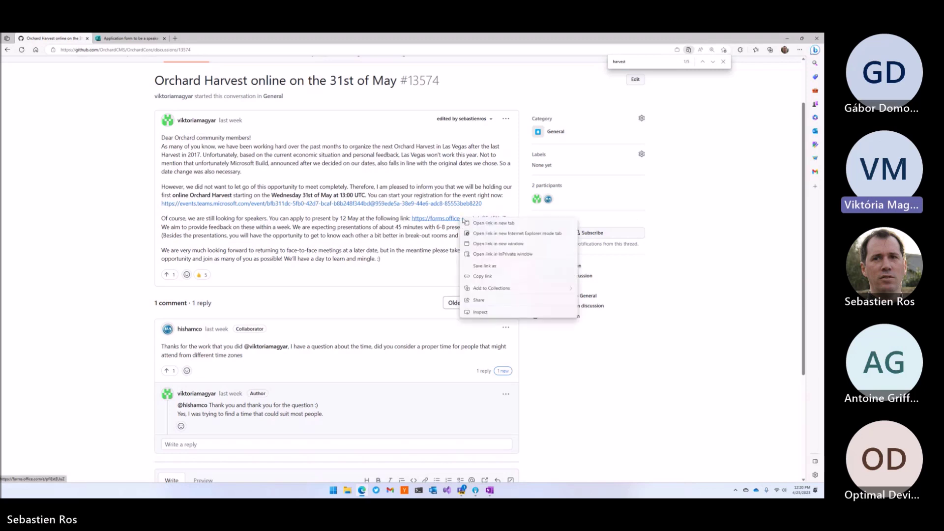
{"action": "left_click", "coordinate": [502, 277]}
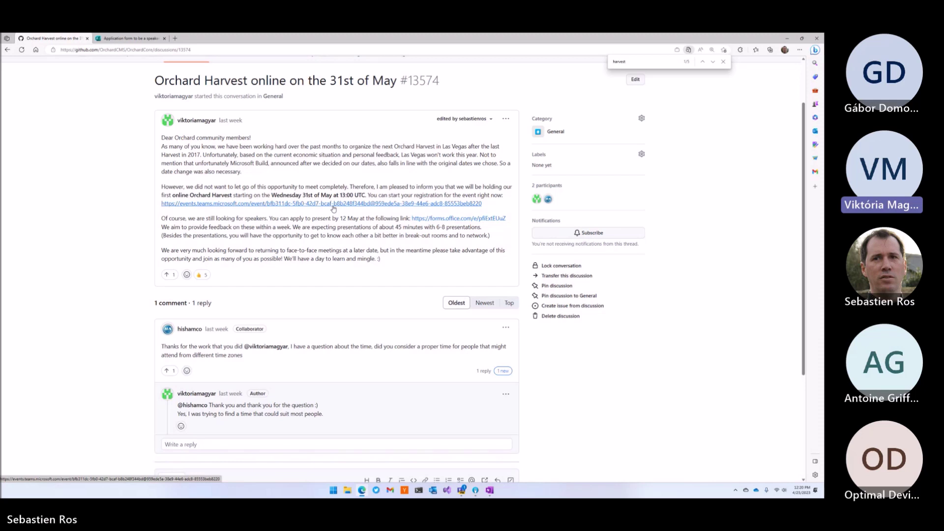
{"action": "middle_click", "coordinate": [333, 209]}
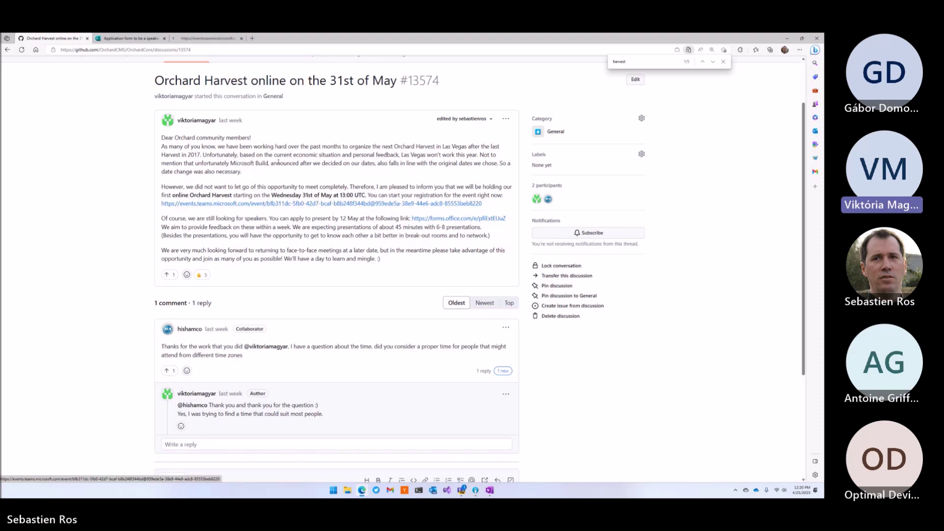
{"action": "left_click", "coordinate": [213, 39]}
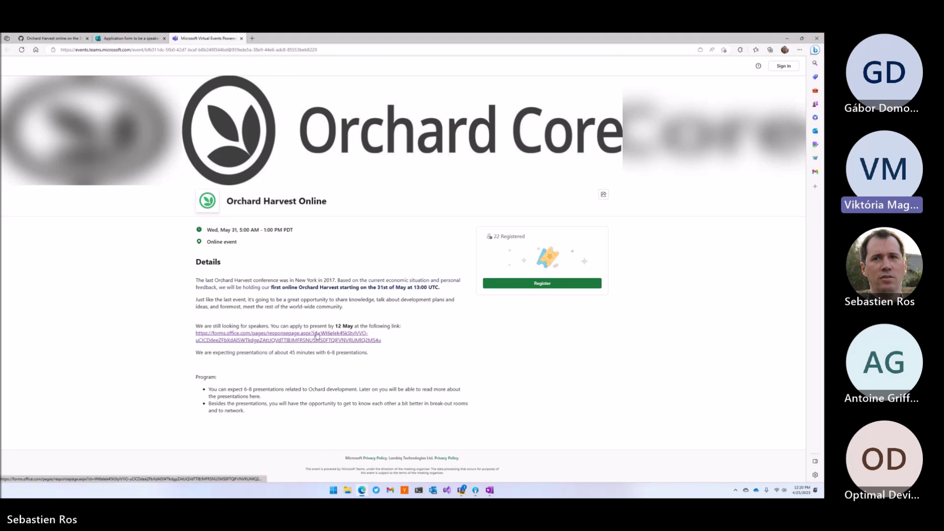
Step: Revisit the GitHub, Forms and Orchard Harvest Online event tabs, then switch to OneNote
{"action": "left_click", "coordinate": [73, 38]}
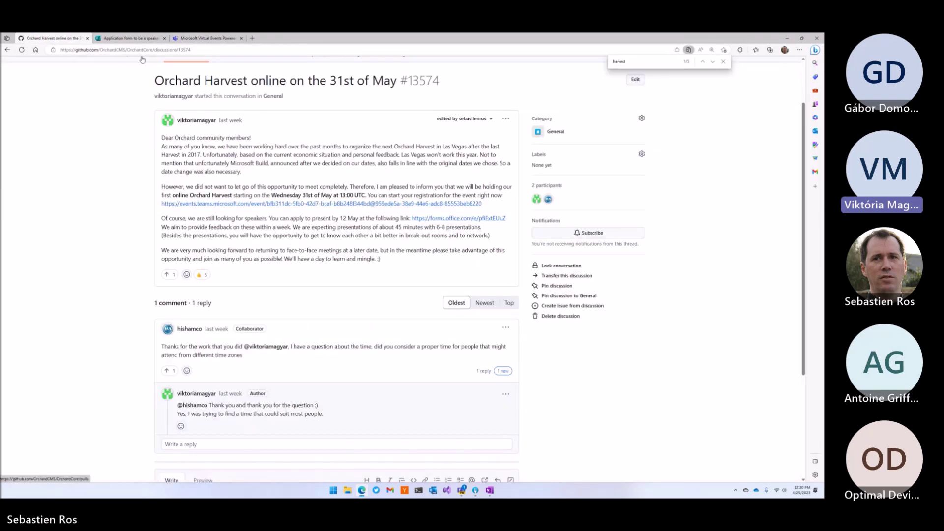
{"action": "left_click", "coordinate": [125, 37]}
{"action": "left_click", "coordinate": [199, 38]}
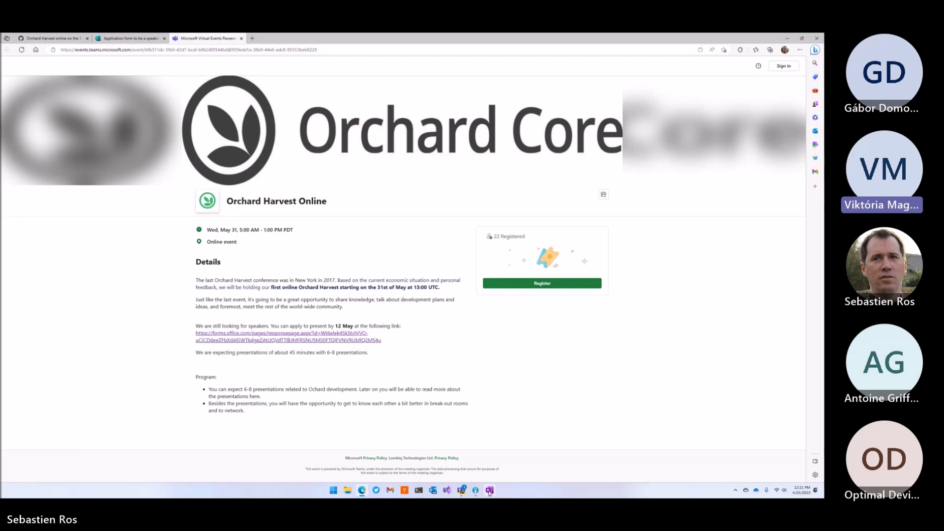
{"action": "left_click", "coordinate": [490, 491]}
Step: Add a 'TODO:' heading with bullets 'Dotnetfoundation to post about harvest' and 'Tweet link to registration'
{"action": "key", "text": "Return"}
{"action": "key", "text": "Return"}
{"action": "type", "text": "TODO:"}
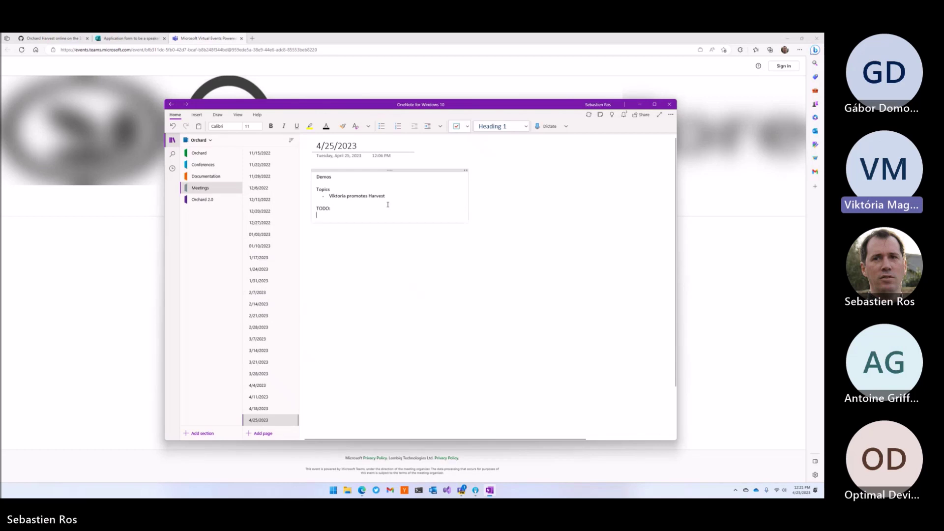
{"action": "key", "text": "Return"}
{"action": "key", "text": "ctrl+period"}
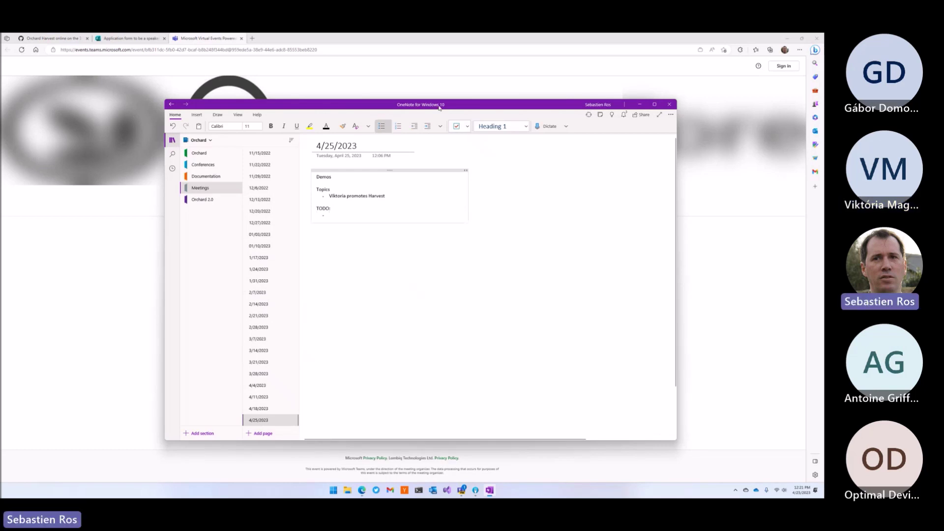
{"action": "left_click_drag", "start_coordinate": [454, 108], "coordinate": [491, 135]}
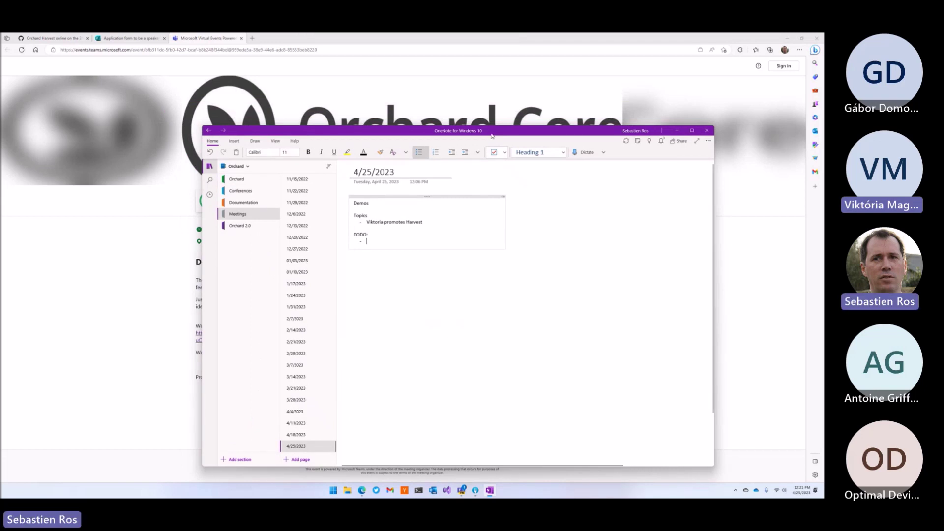
{"action": "type", "text": "doi"}
{"action": "type", "text": "netfoundation "}
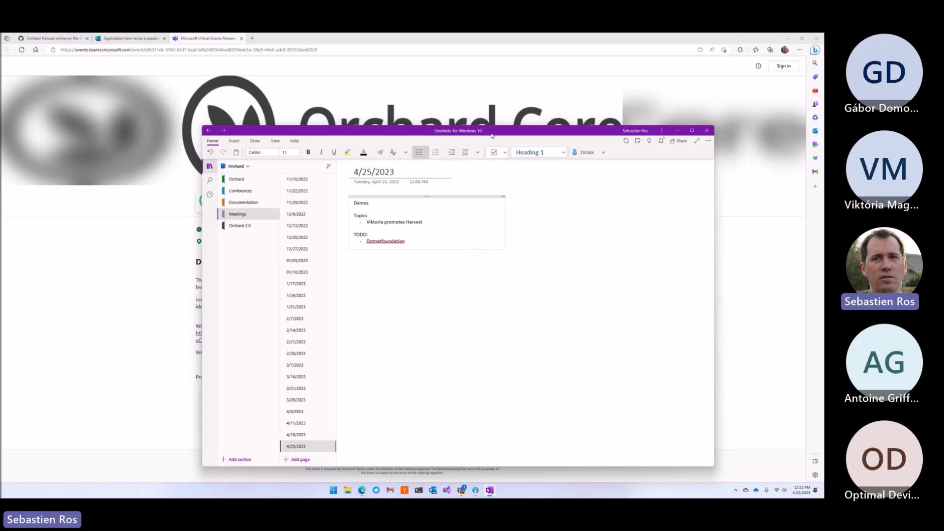
{"action": "type", "text": "to"}
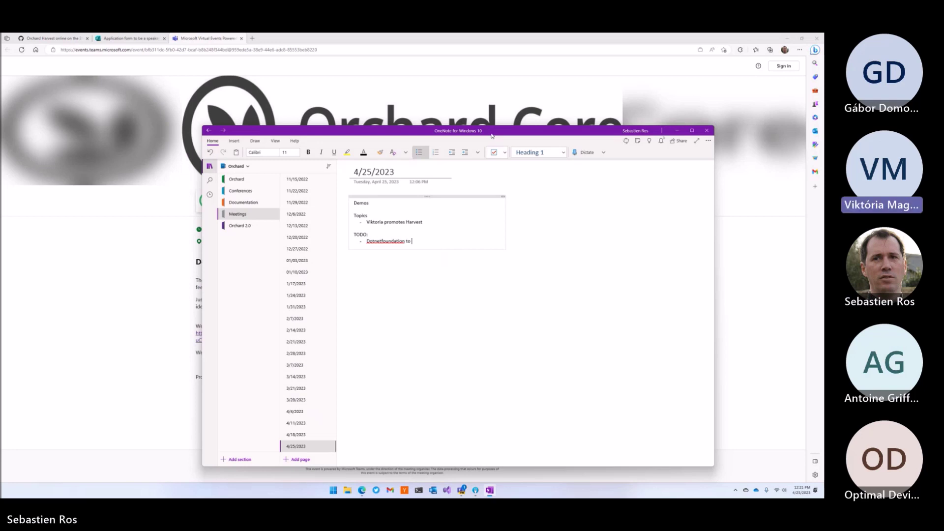
{"action": "type", "text": "post about harv"}
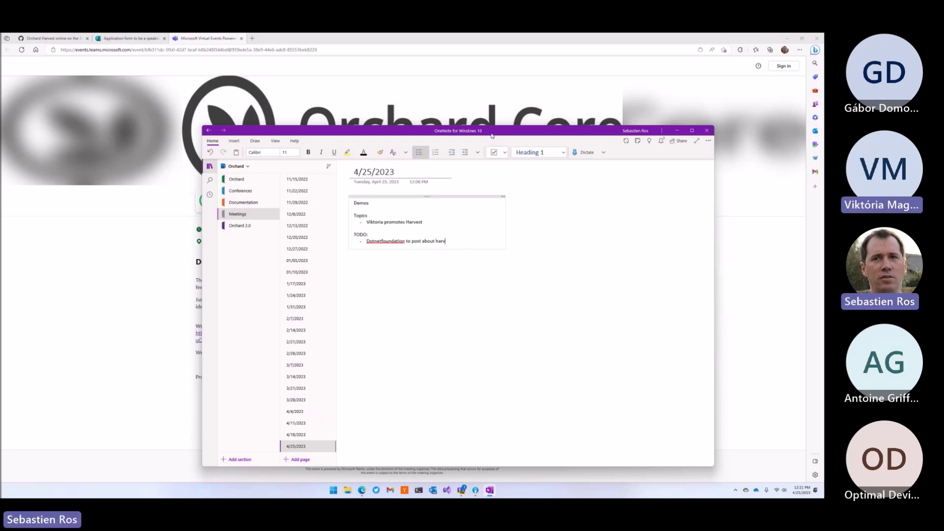
{"action": "type", "text": "est"}
{"action": "key", "text": "Return"}
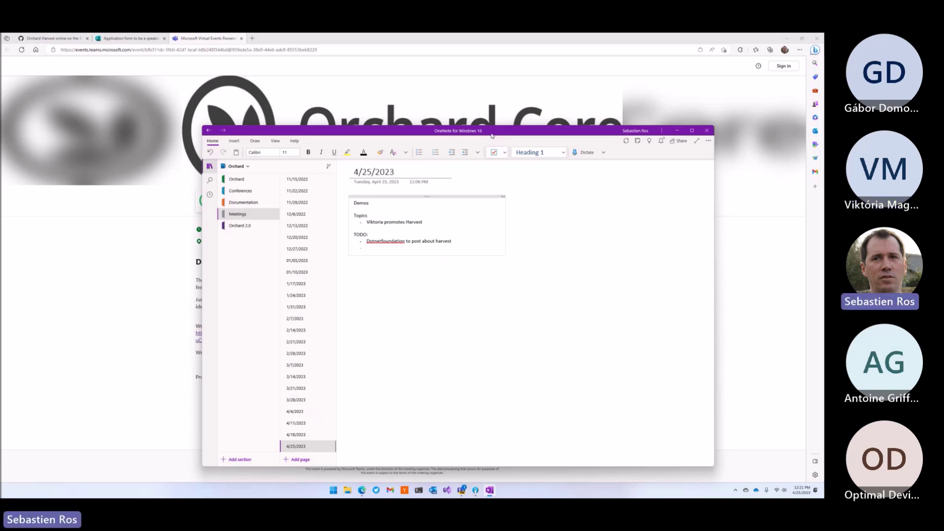
{"action": "type", "text": "Twee"}
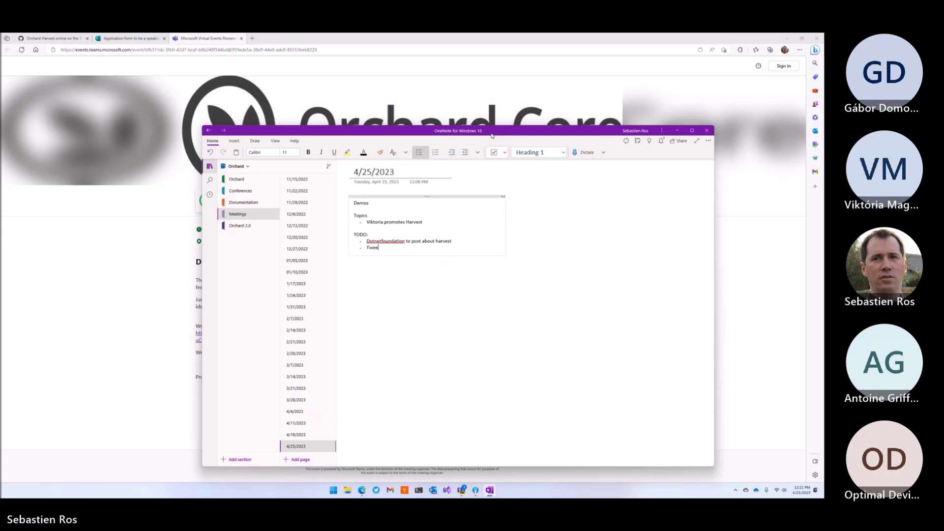
{"action": "type", "text": "t link to registration"}
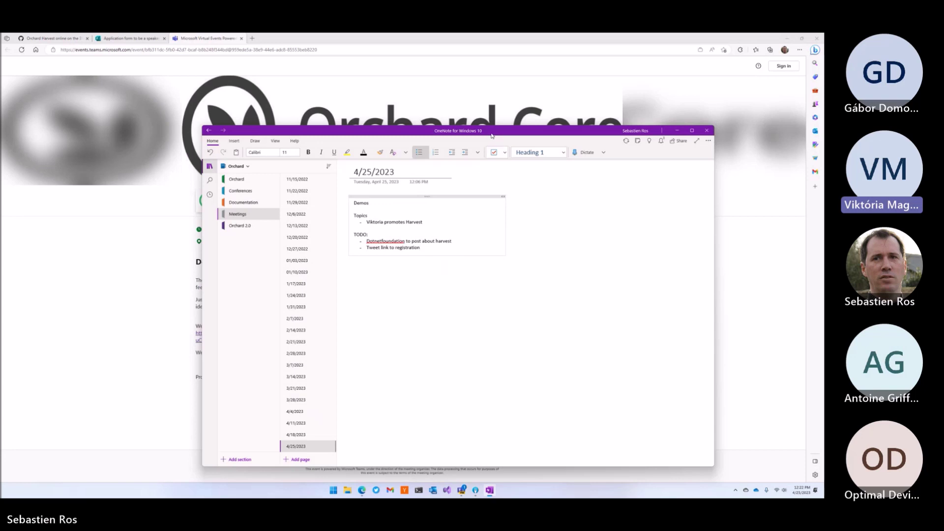
{"action": "key", "text": "Return"}
{"action": "key", "text": "Return"}
Step: Search Bing for 'dotnet modular framework' and scroll down to the ABP Framework result
{"action": "left_click", "coordinate": [253, 38]}
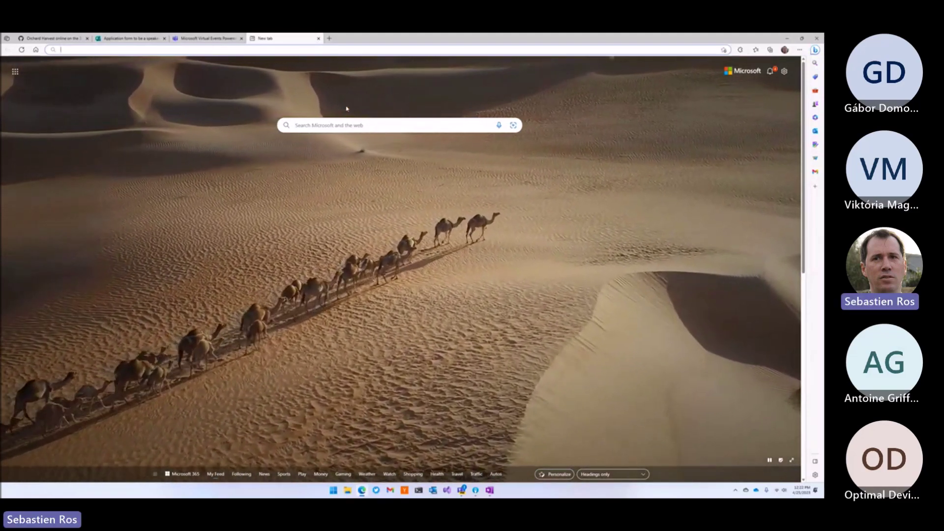
{"action": "type", "text": "abq"}
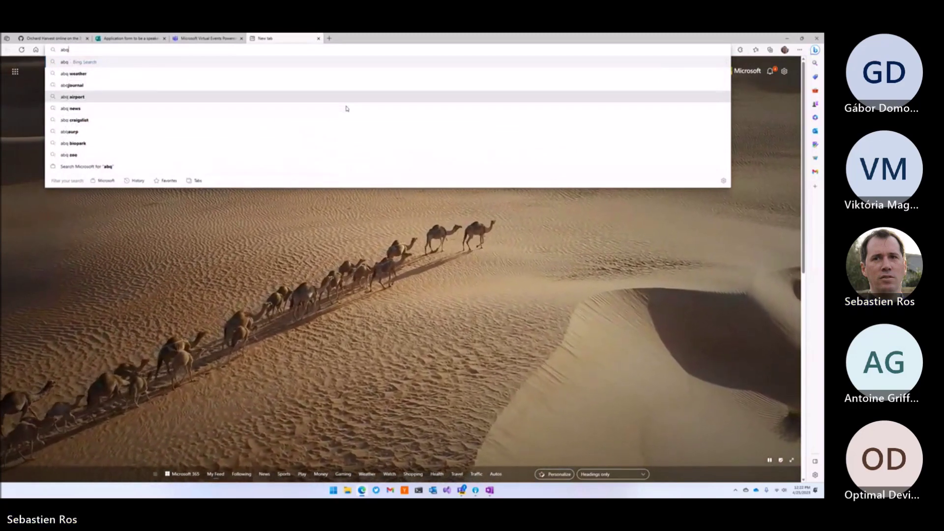
{"action": "key", "text": "Escape"}
{"action": "type", "text": "dotnet modular f"}
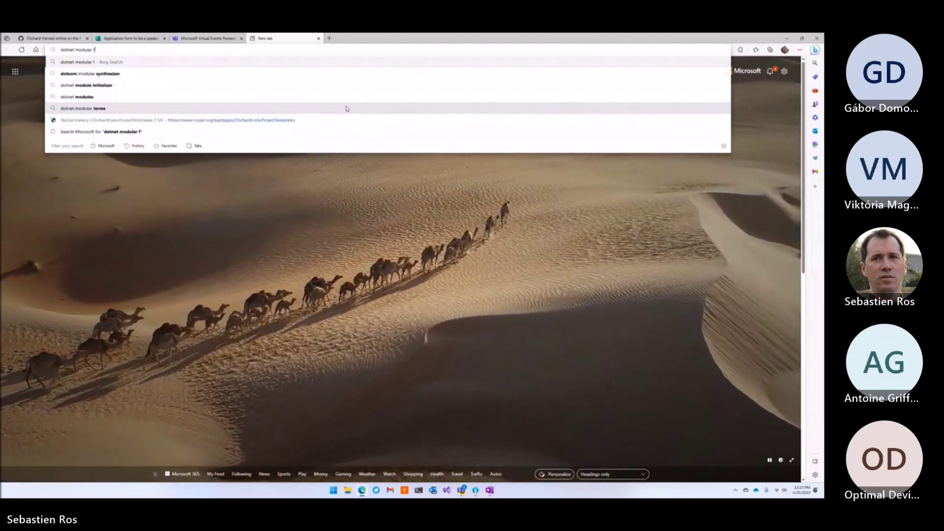
{"action": "type", "text": "rameowkr"}
{"action": "key", "text": "Return"}
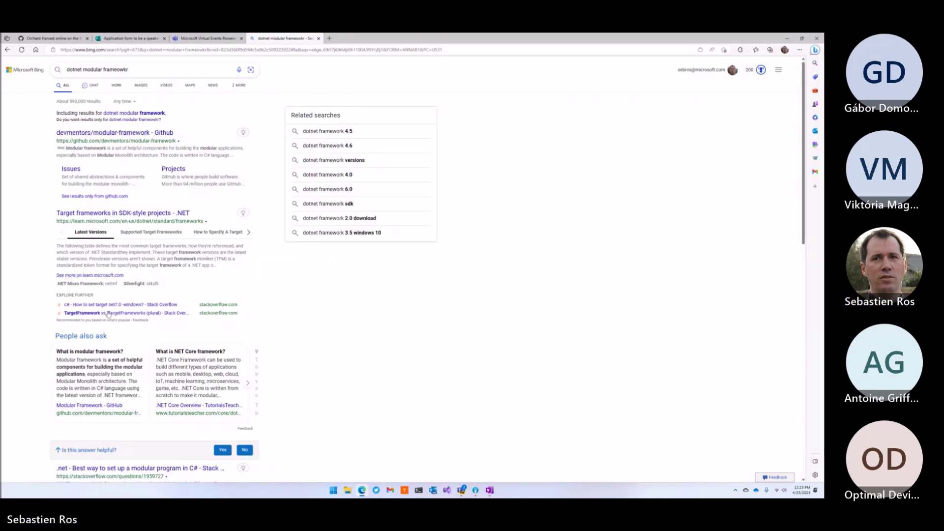
{"action": "left_click", "coordinate": [148, 116]}
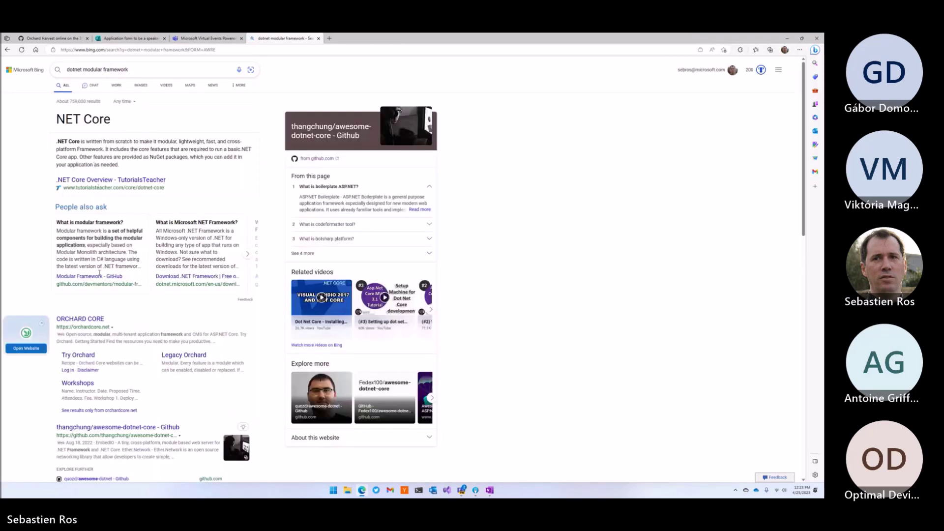
{"action": "scroll", "coordinate": [117, 372], "scroll_direction": "down", "scroll_amount": 1}
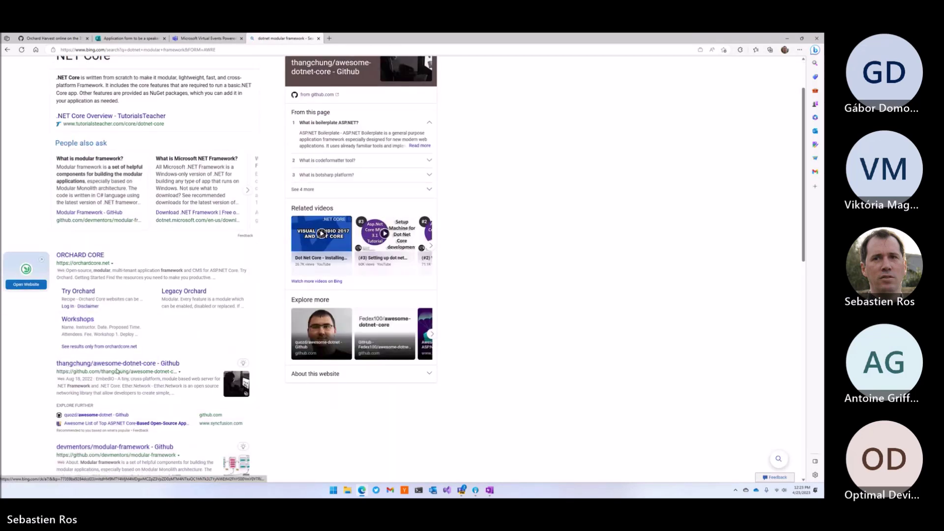
{"action": "scroll", "coordinate": [117, 373], "scroll_direction": "down", "scroll_amount": 2}
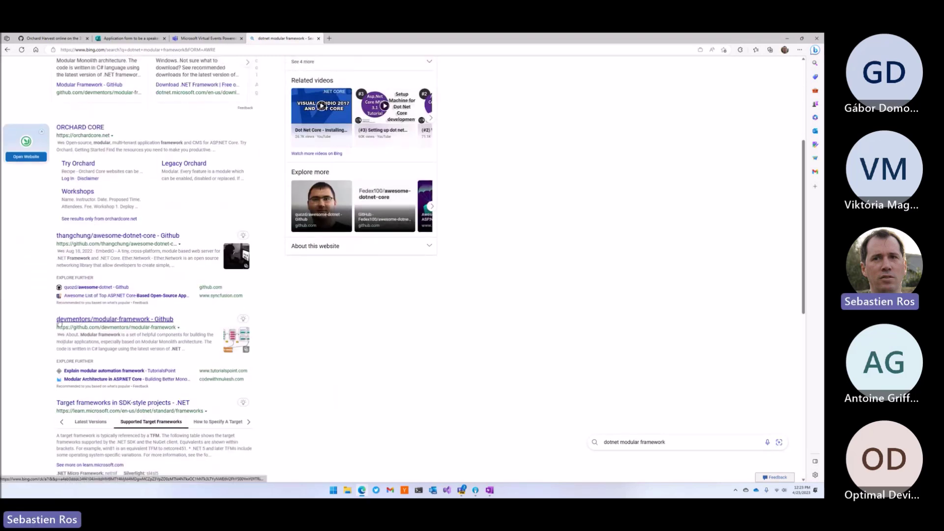
{"action": "scroll", "coordinate": [16, 339], "scroll_direction": "down", "scroll_amount": 2}
{"action": "scroll", "coordinate": [17, 339], "scroll_direction": "down", "scroll_amount": 2}
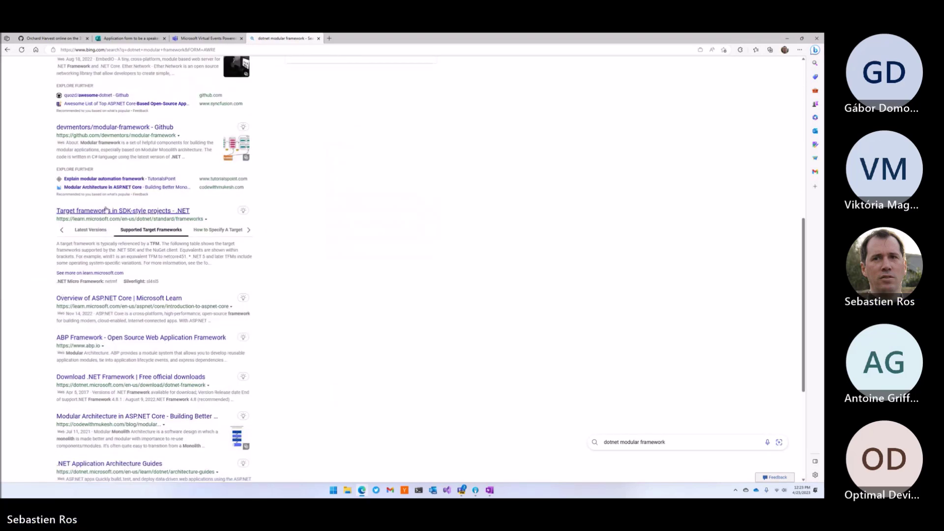
Step: Open abp.io from the results, look over its conference banner, then return to OneNote
{"action": "left_click", "coordinate": [78, 340]}
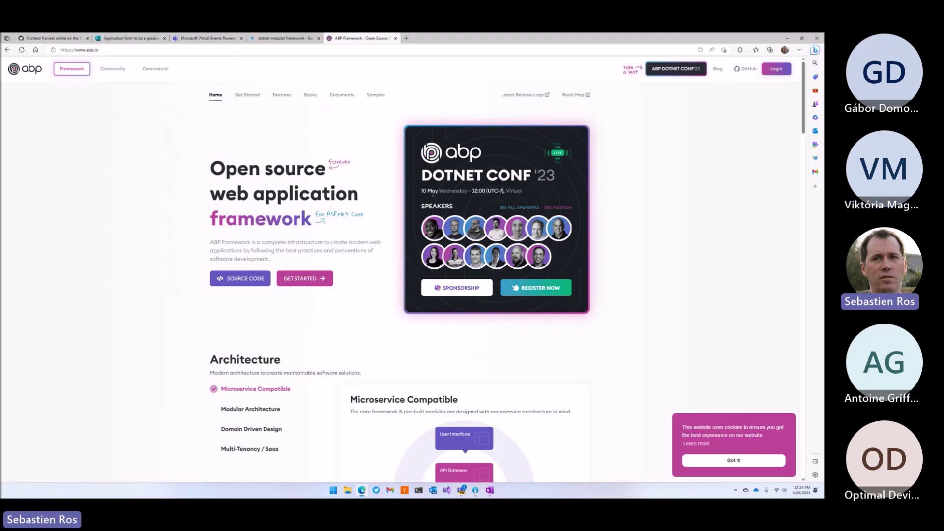
{"action": "double_click", "coordinate": [452, 191]}
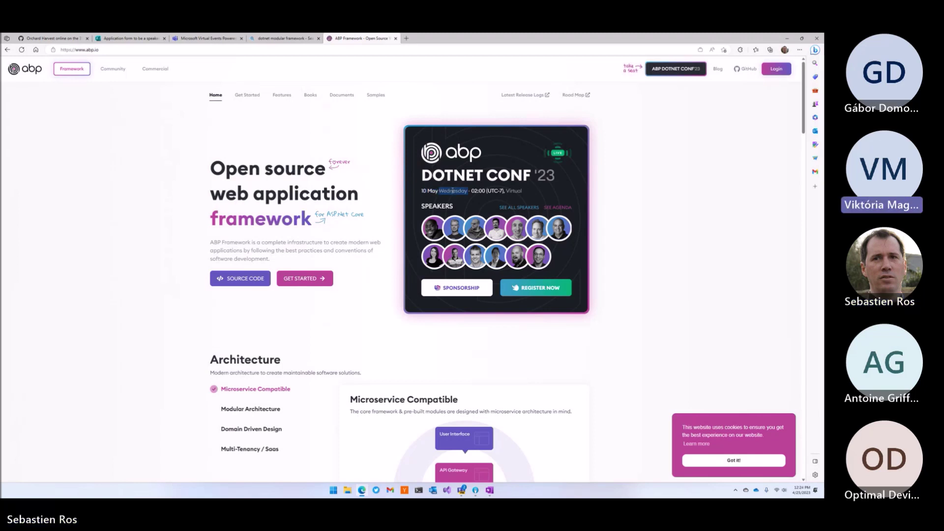
{"action": "left_click", "coordinate": [327, 116]}
{"action": "left_click", "coordinate": [486, 489]}
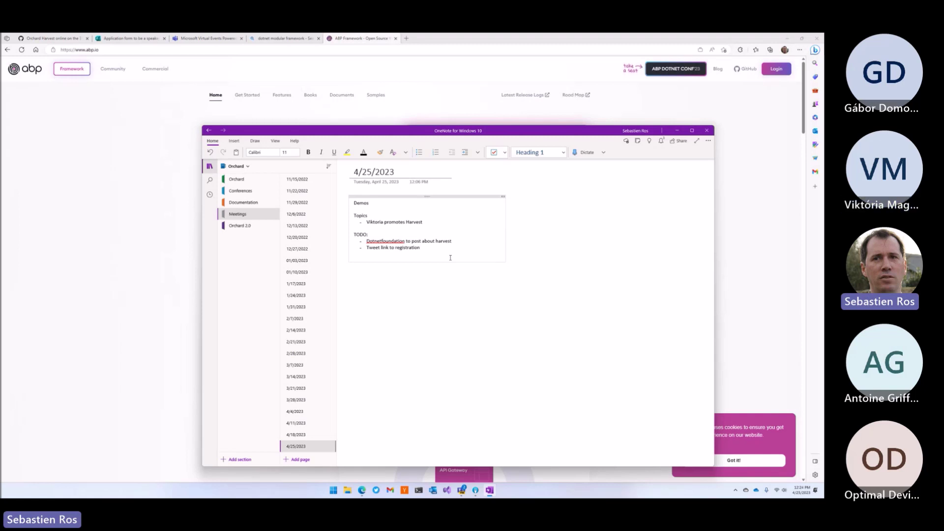
Step: Open orchardcore.net in a new browser tab
{"action": "left_click", "coordinate": [405, 38]}
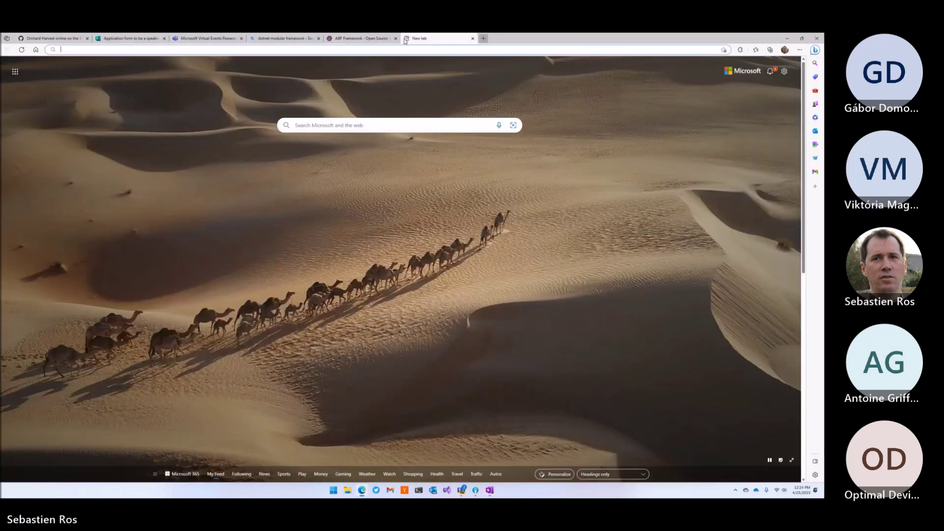
{"action": "type", "text": "orchardcore."}
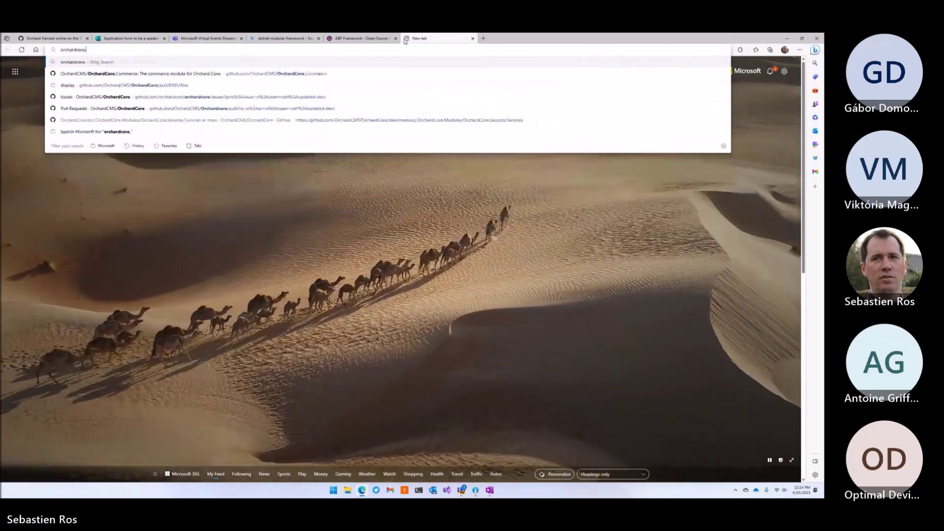
{"action": "key", "text": "Return"}
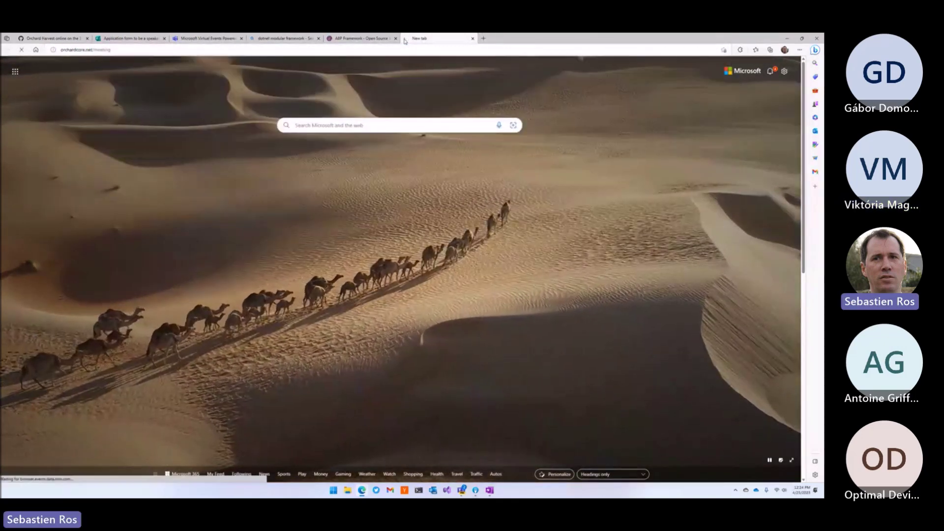
{"action": "left_click", "coordinate": [129, 51]}
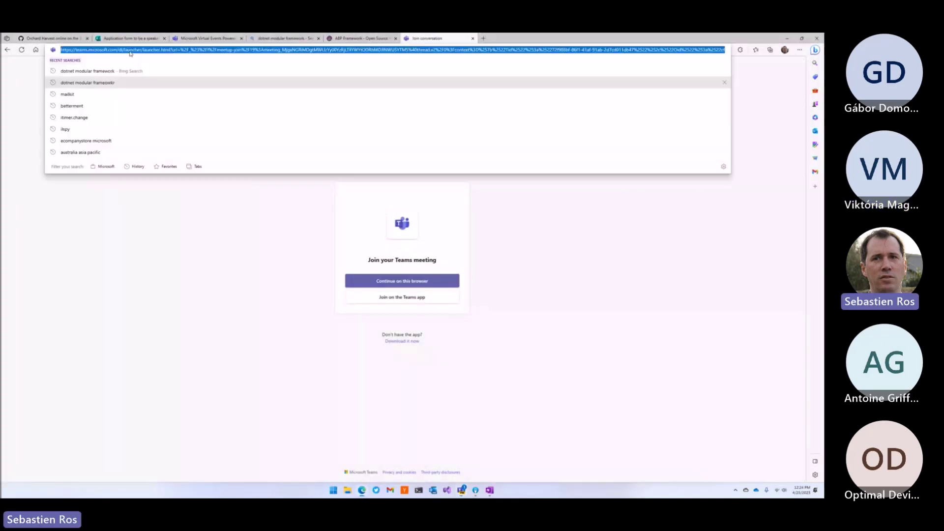
{"action": "type", "text": "orchardcore"}
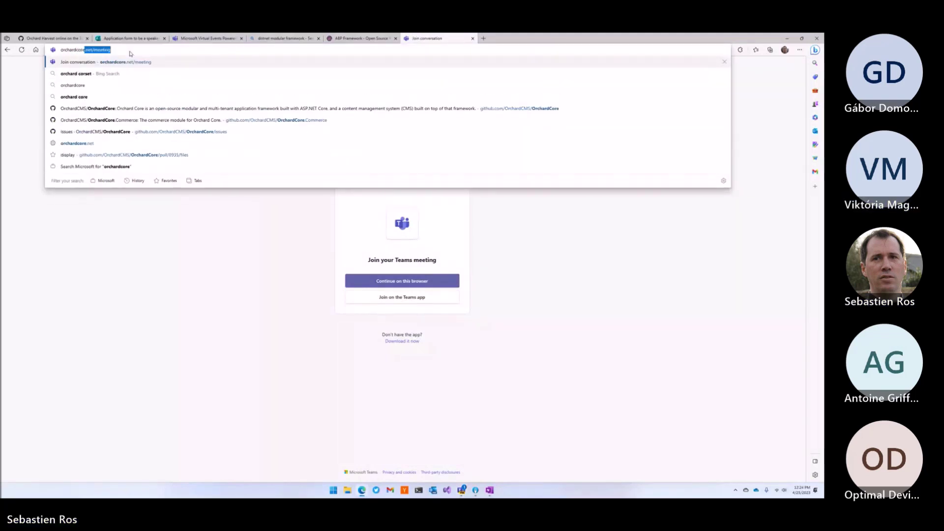
{"action": "type", "text": ".net"}
{"action": "key", "text": "Return"}
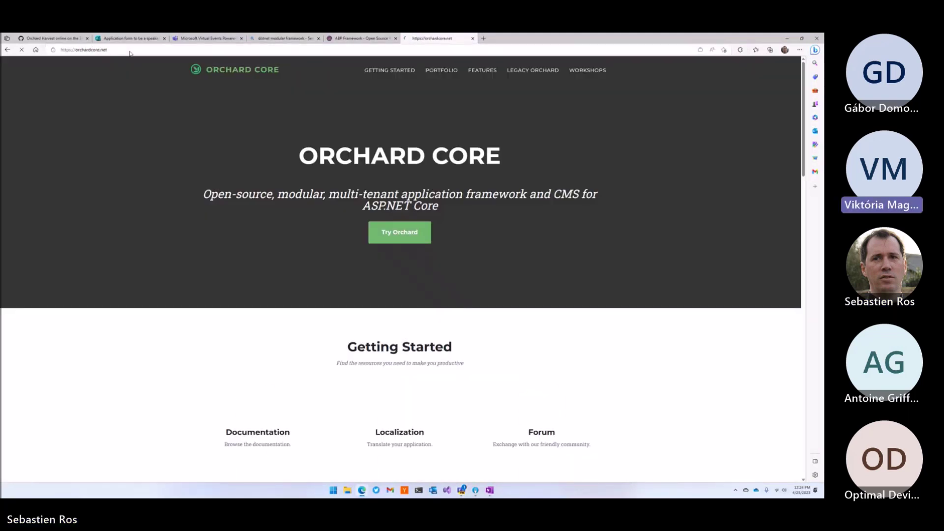
{"action": "scroll", "coordinate": [270, 225], "scroll_direction": "down", "scroll_amount": 1}
{"action": "scroll", "coordinate": [243, 228], "scroll_direction": "down", "scroll_amount": 4}
{"action": "scroll", "coordinate": [242, 228], "scroll_direction": "down", "scroll_amount": 4}
{"action": "scroll", "coordinate": [243, 228], "scroll_direction": "down", "scroll_amount": 1}
{"action": "scroll", "coordinate": [253, 254], "scroll_direction": "up", "scroll_amount": 3}
{"action": "scroll", "coordinate": [261, 257], "scroll_direction": "up", "scroll_amount": 6}
{"action": "scroll", "coordinate": [262, 257], "scroll_direction": "up", "scroll_amount": 1}
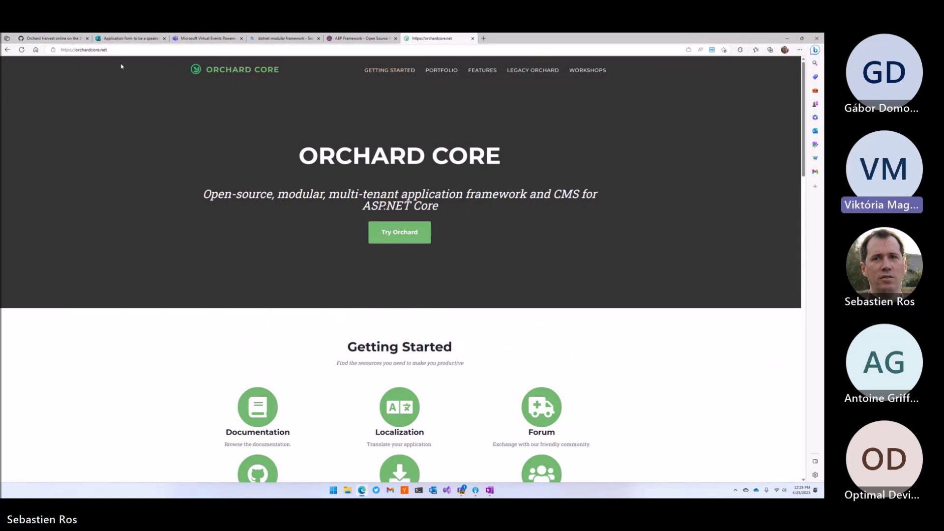
Step: Visit the orchardcore.net/admin login page, then close the Orchard Core tab
{"action": "left_click", "coordinate": [160, 52]}
{"action": "type", "text": "/admin"}
{"action": "key", "text": "Return"}
{"action": "left_click", "coordinate": [238, 109]}
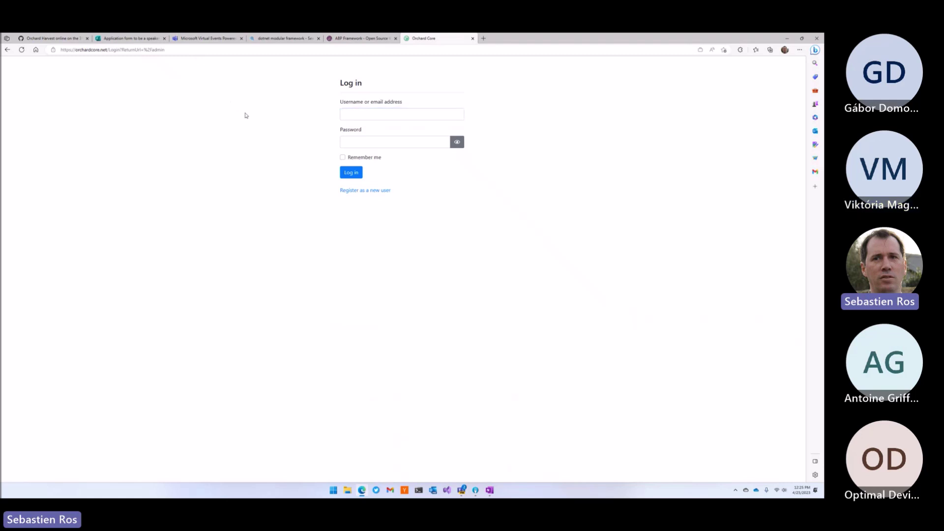
{"action": "left_click", "coordinate": [472, 38]}
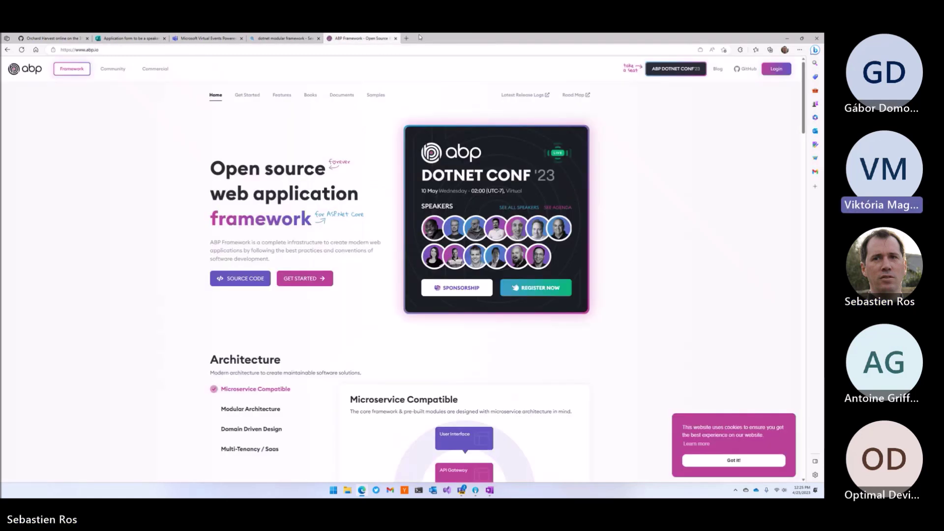
Step: In OneNote, add an 'Update website' TODO bullet and paste a link below it
{"action": "left_click", "coordinate": [490, 490]}
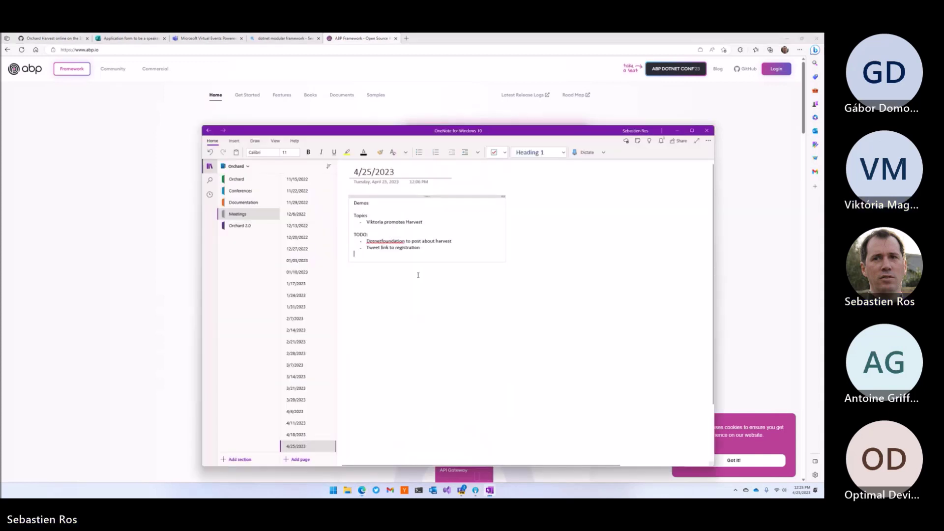
{"action": "key", "text": "ctrl+period"}
{"action": "type", "text": "Update website"}
{"action": "key", "text": "Return"}
{"action": "type", "text": "https://forms.office.com/e/pfiExtEUuZ"}
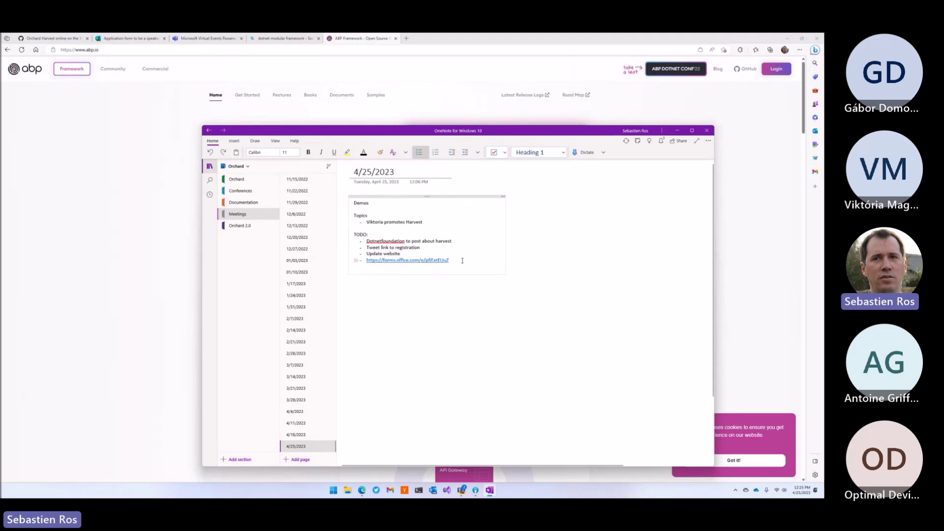
{"action": "key", "text": "Return"}
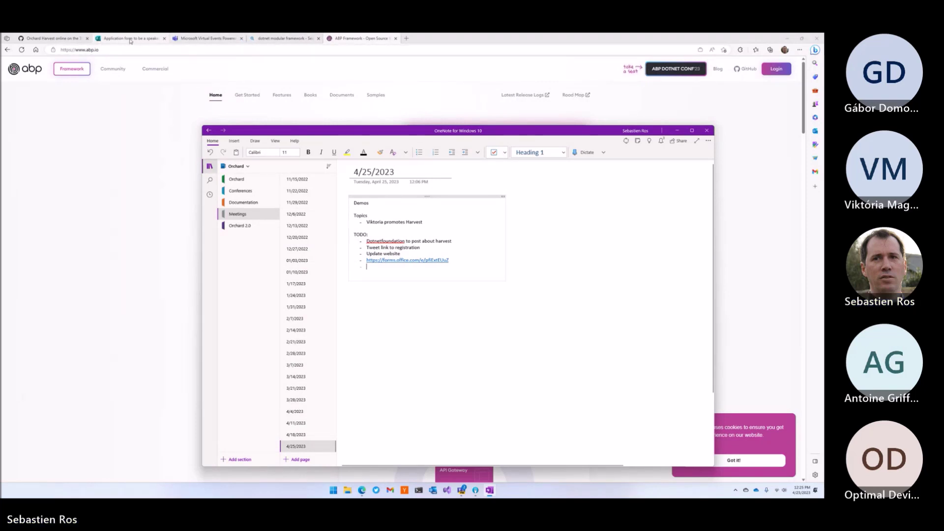
Step: Paste the GitHub OrchardCore discussion #13574 link as a TODO and widen the note container
{"action": "left_click", "coordinate": [100, 39]}
{"action": "left_click", "coordinate": [53, 37]}
{"action": "left_click", "coordinate": [154, 52]}
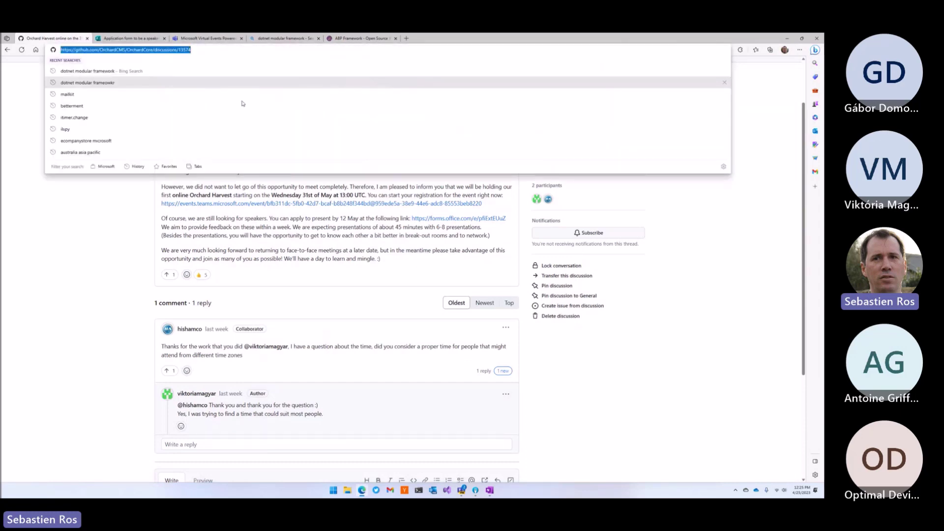
{"action": "key", "text": "Escape"}
{"action": "left_click", "coordinate": [129, 37]}
{"action": "key", "text": "alt+Tab"}
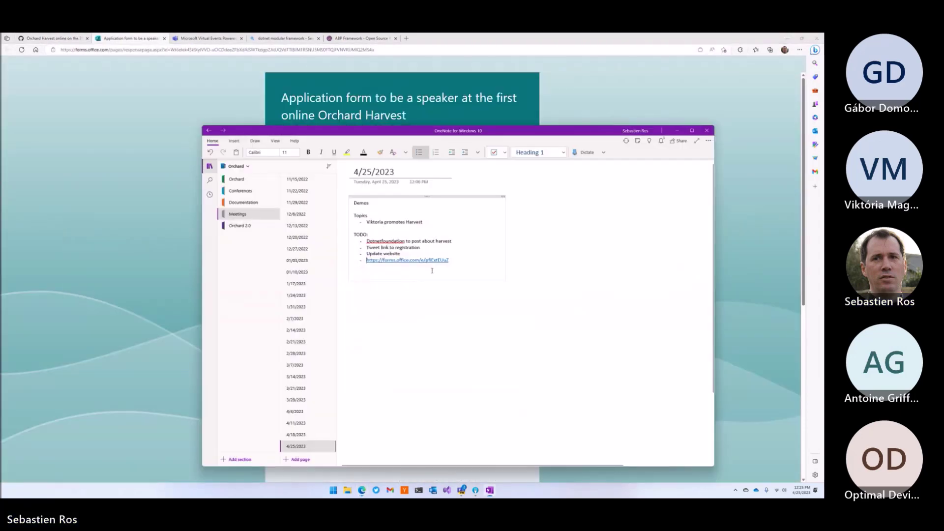
{"action": "type", "text": "https://github.com/OrchardCMS/OrchardCore/discussions/13574"}
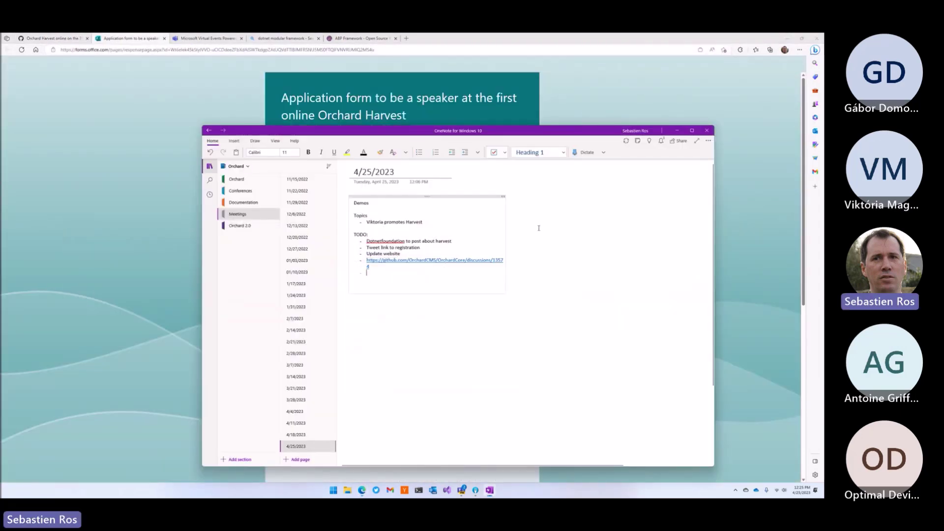
{"action": "left_click_drag", "start_coordinate": [508, 233], "coordinate": [605, 233]}
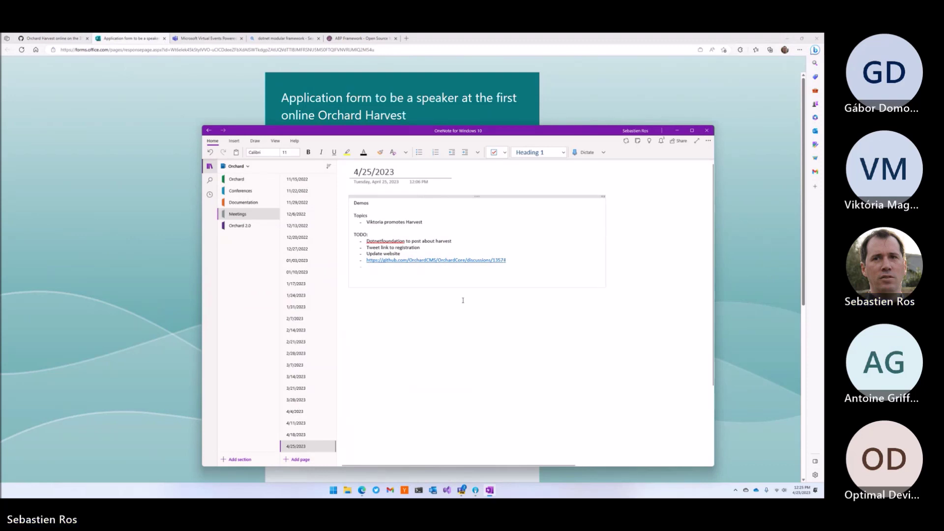
{"action": "left_click_drag", "start_coordinate": [488, 127], "coordinate": [435, 126]}
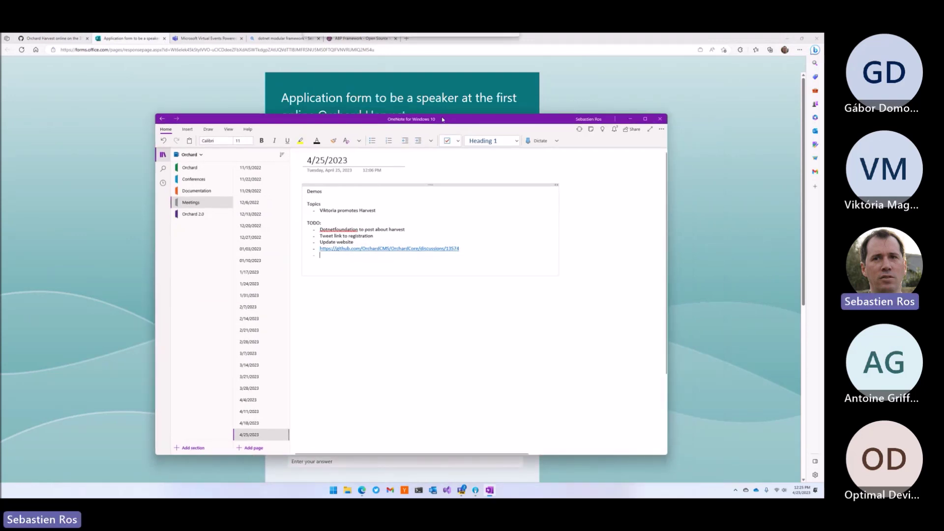